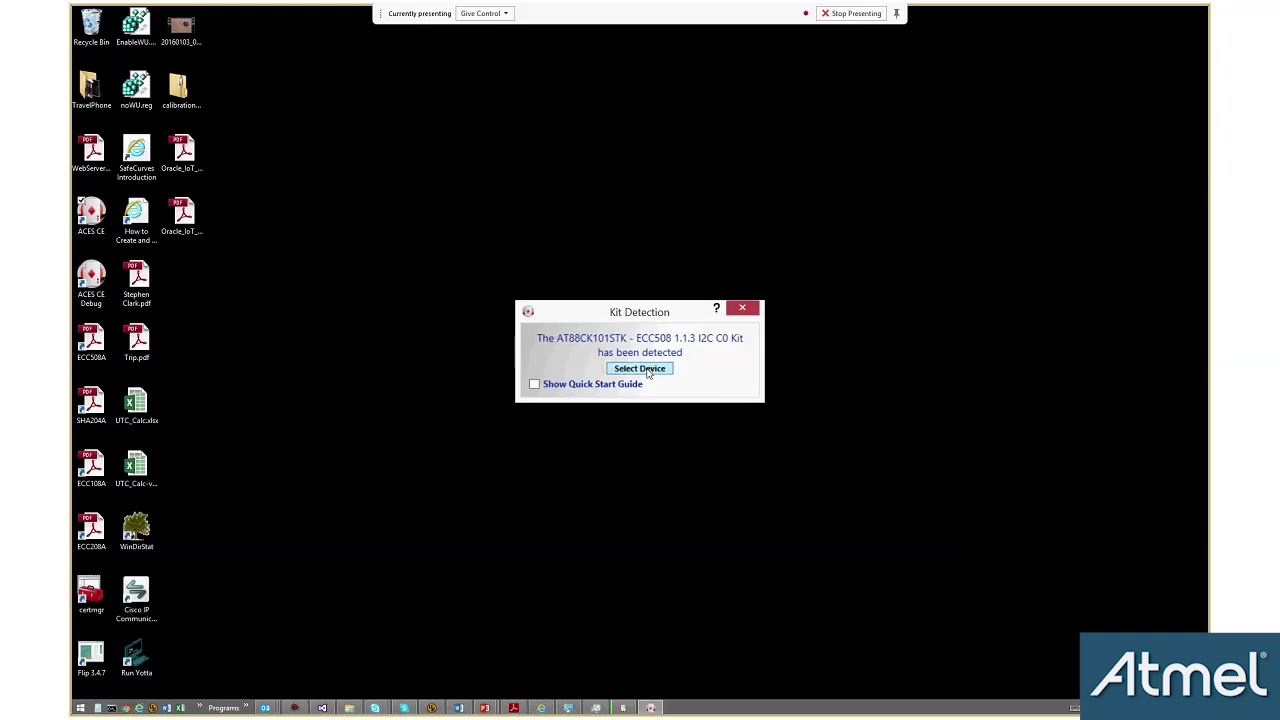
- Select the detected AT88CK101STK - ECC508 kit as the device to work with
{"action": "left_click", "coordinate": [897, 14]}
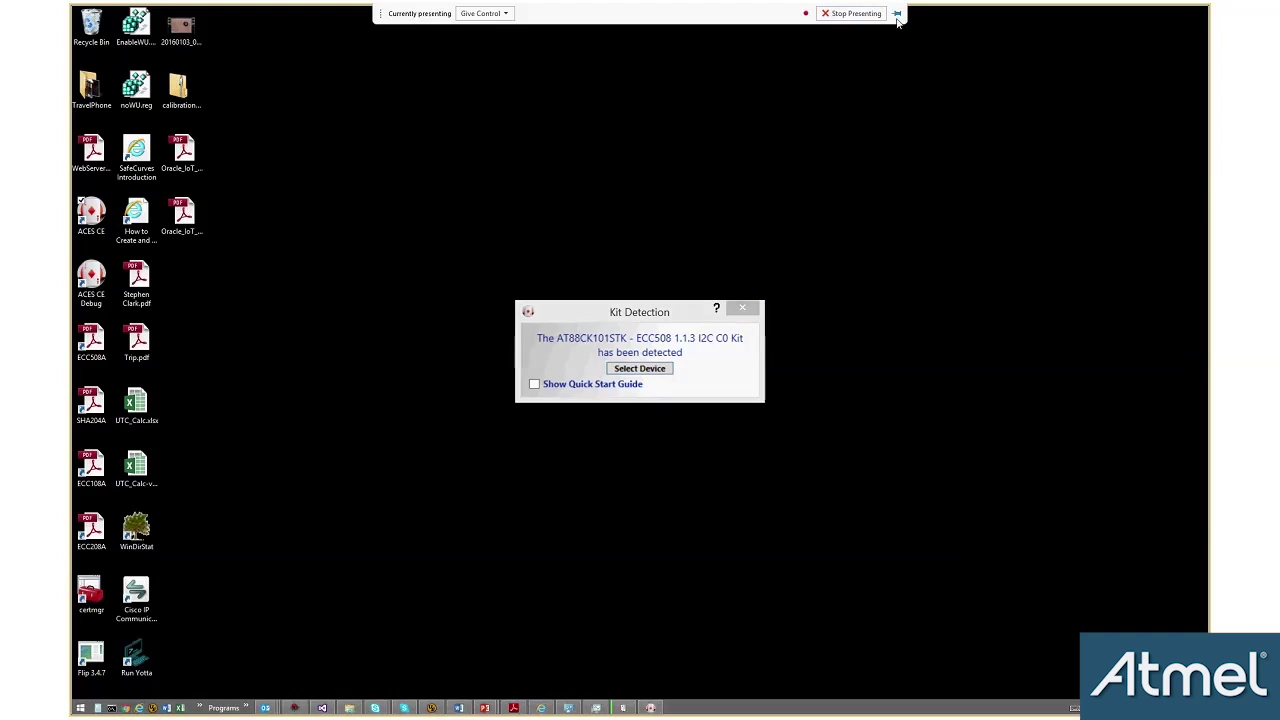
{"action": "left_click", "coordinate": [660, 369]}
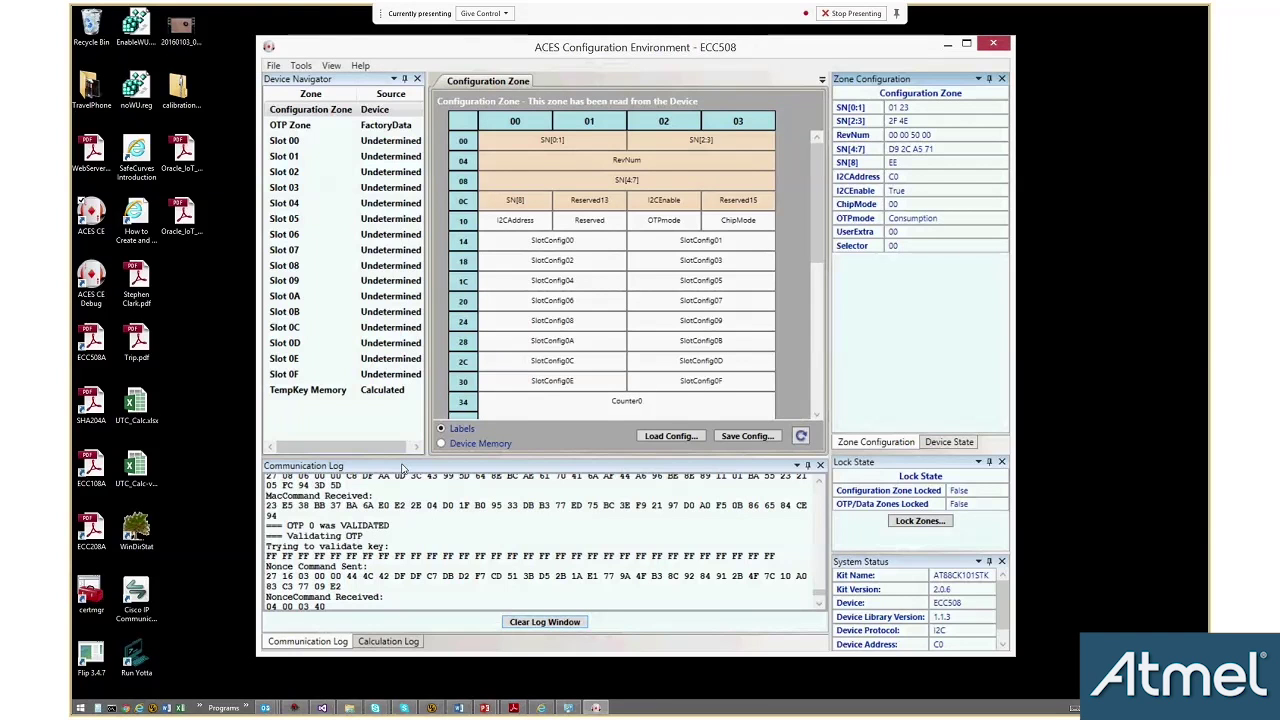
- Examine the contents and zone configuration of the OTP Zone and of Slots 00, 01, 05, 07, 08 and 09
{"action": "mouse_move", "coordinate": [605, 379]}
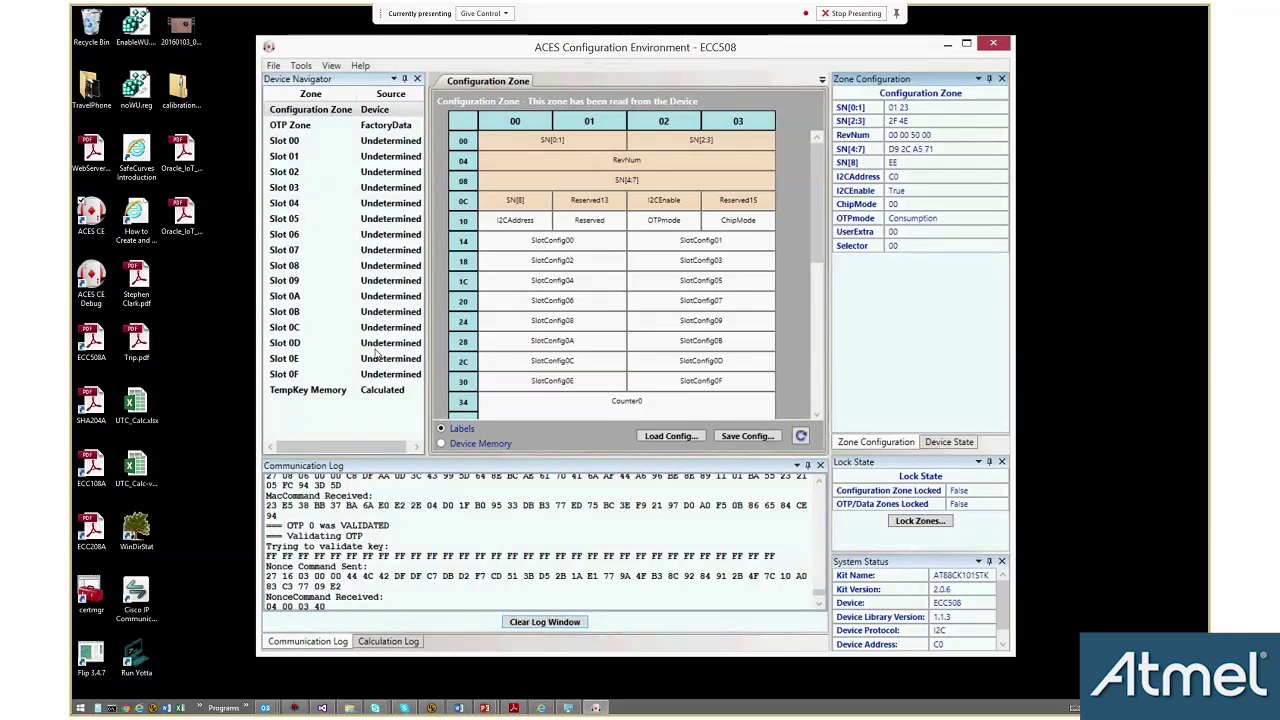
{"action": "left_click", "coordinate": [327, 128]}
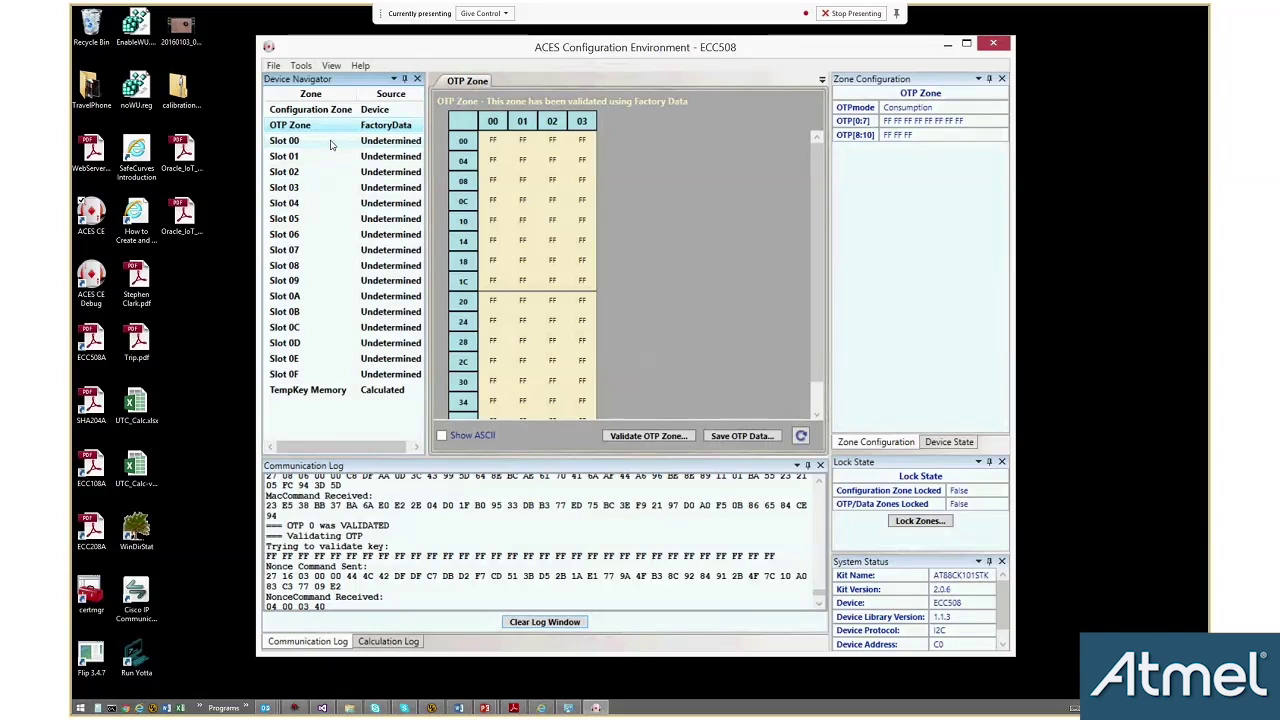
{"action": "left_click", "coordinate": [331, 142]}
{"action": "left_click", "coordinate": [330, 157]}
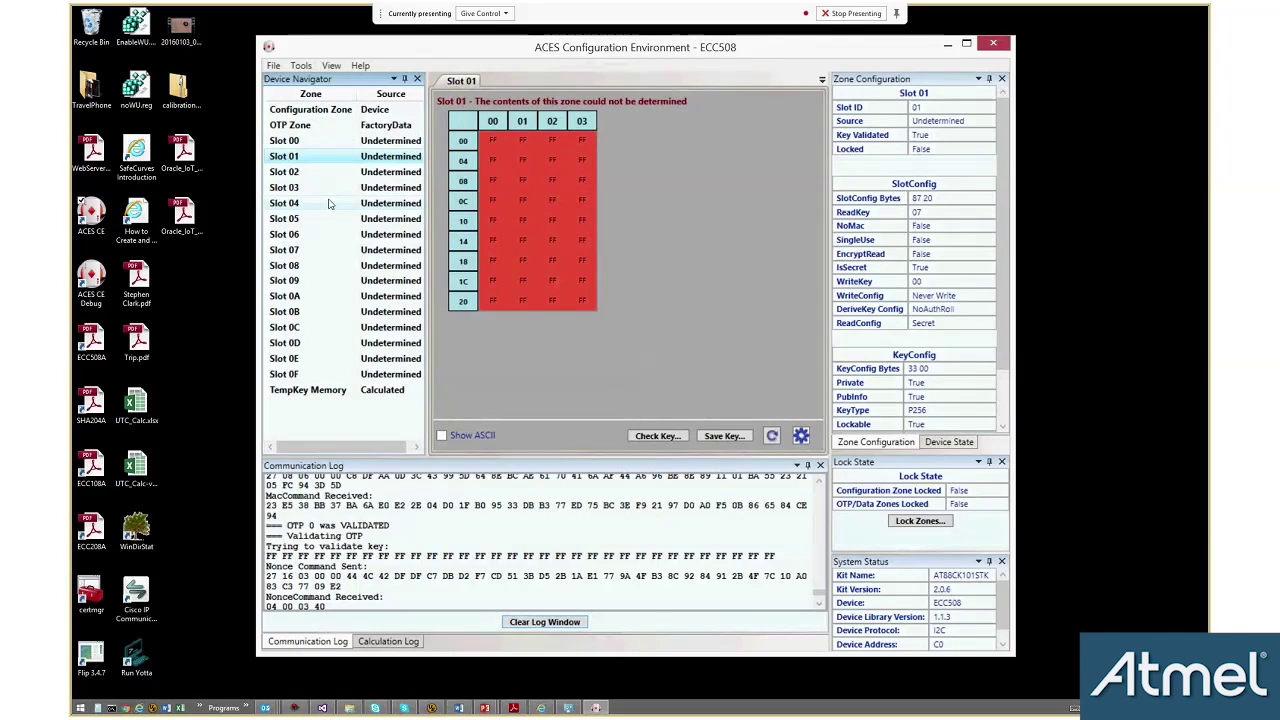
{"action": "left_click", "coordinate": [326, 267]}
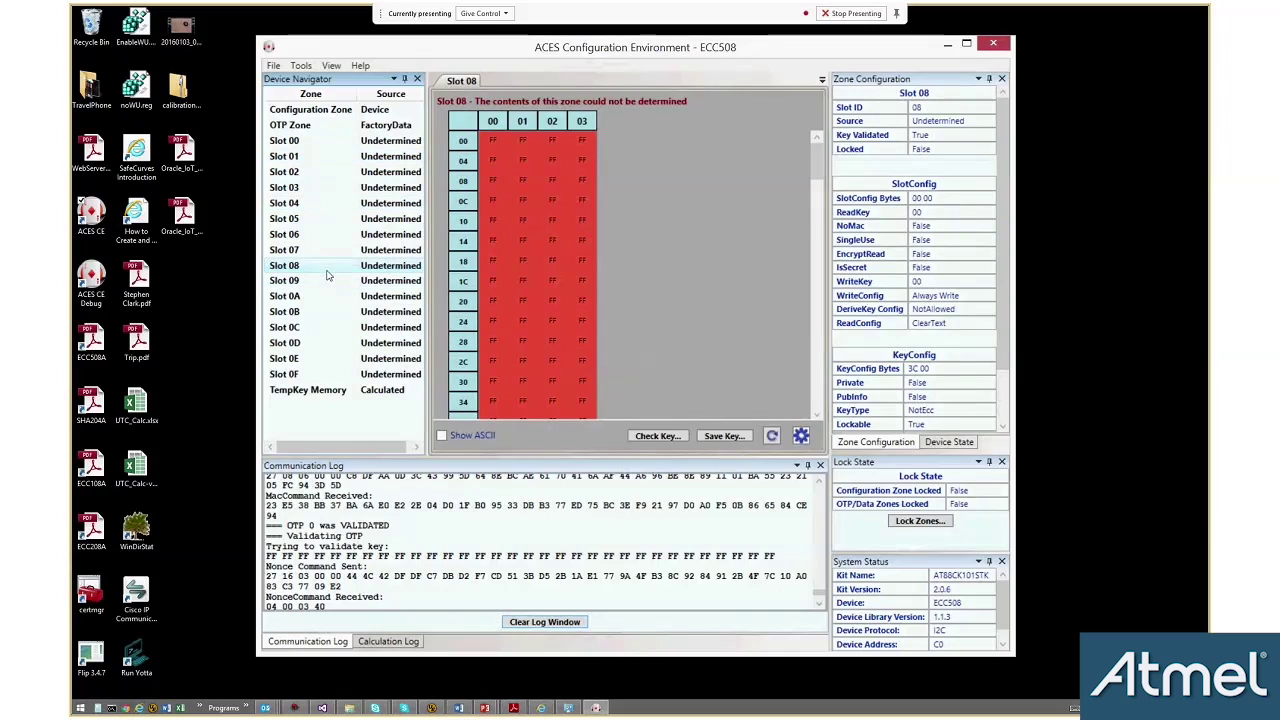
{"action": "left_click", "coordinate": [330, 221]}
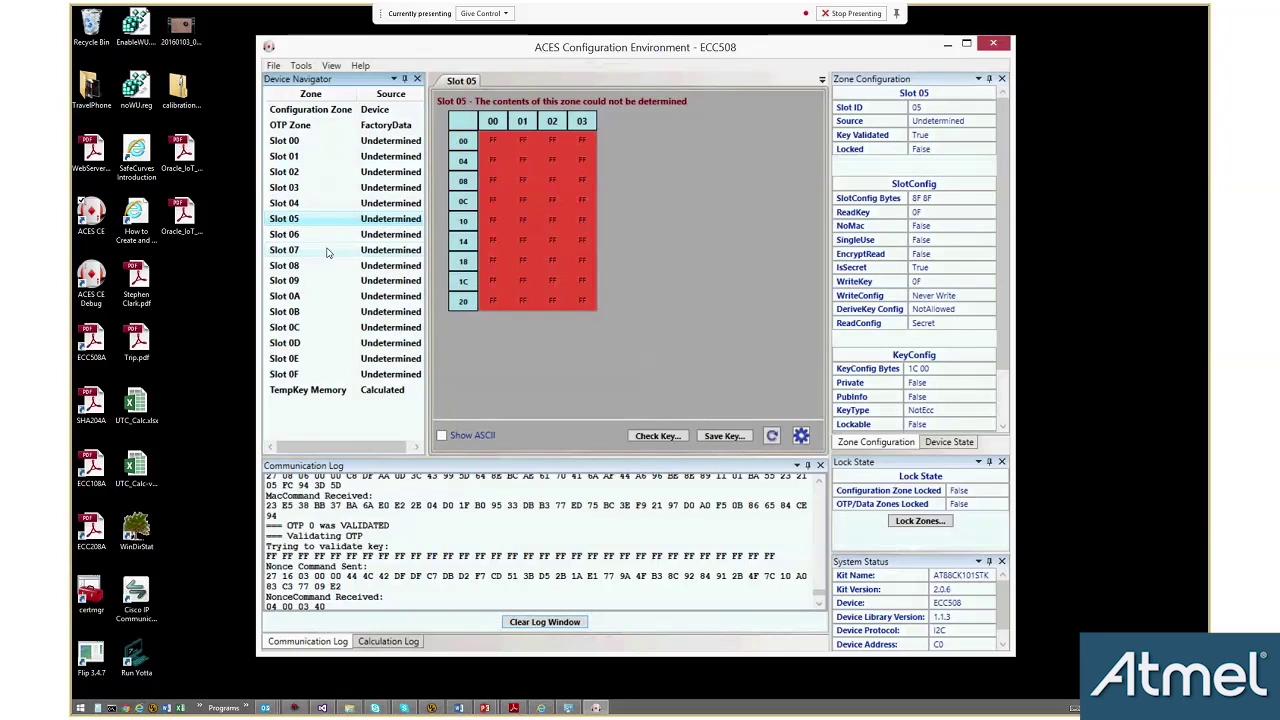
{"action": "left_click", "coordinate": [327, 252]}
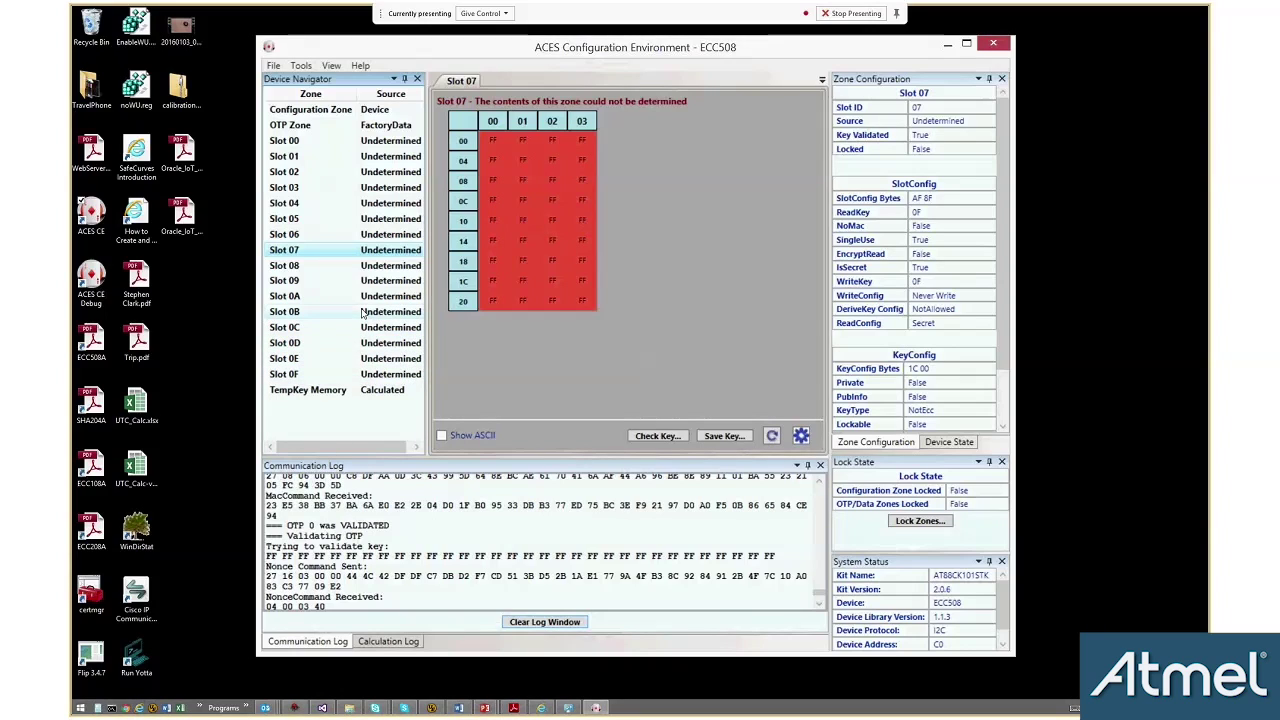
{"action": "left_click", "coordinate": [322, 268]}
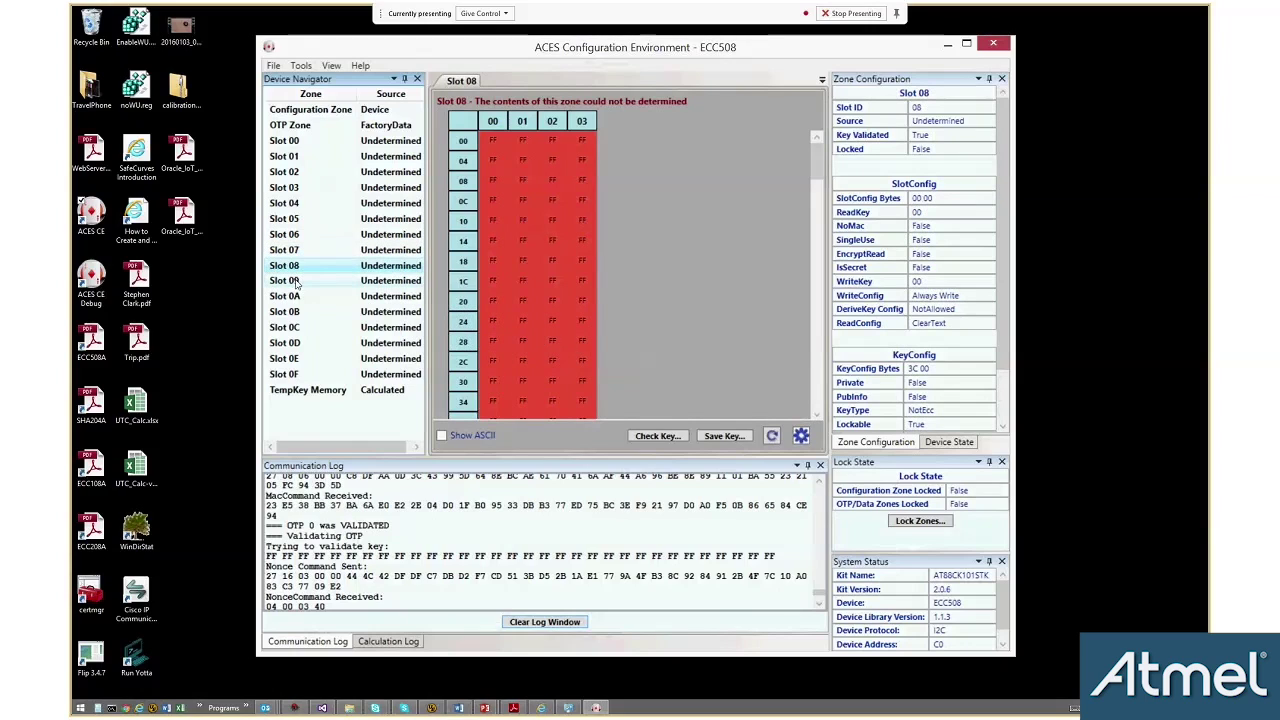
{"action": "left_click", "coordinate": [298, 282]}
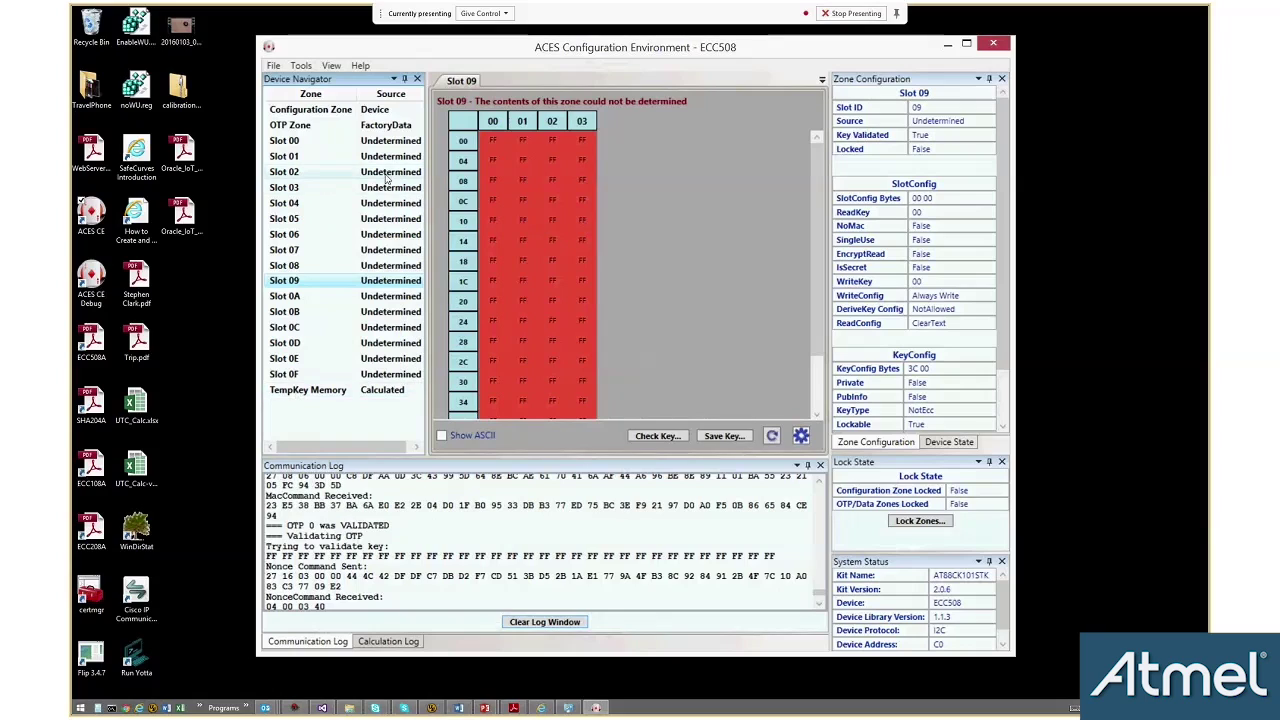
- Compare the data source of the Configuration Zone, the OTP Zone and Slots 00, 02 and 03
{"action": "left_click", "coordinate": [352, 112]}
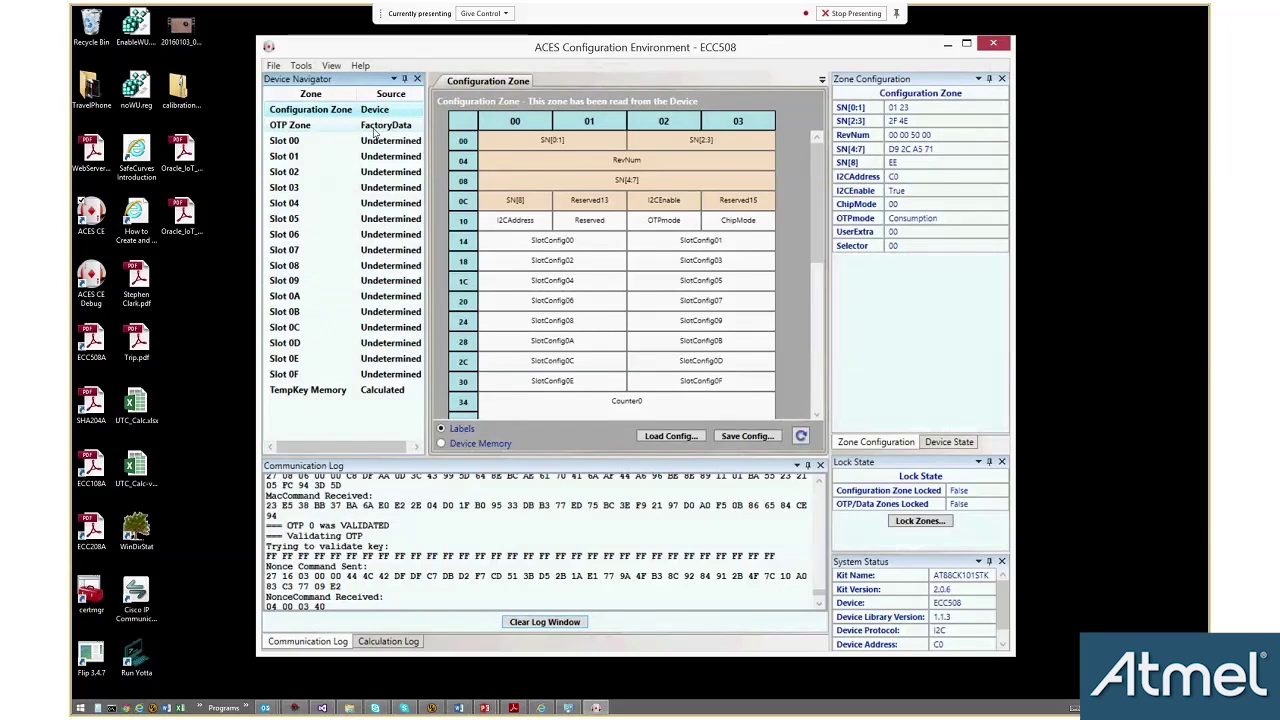
{"action": "left_click", "coordinate": [375, 129]}
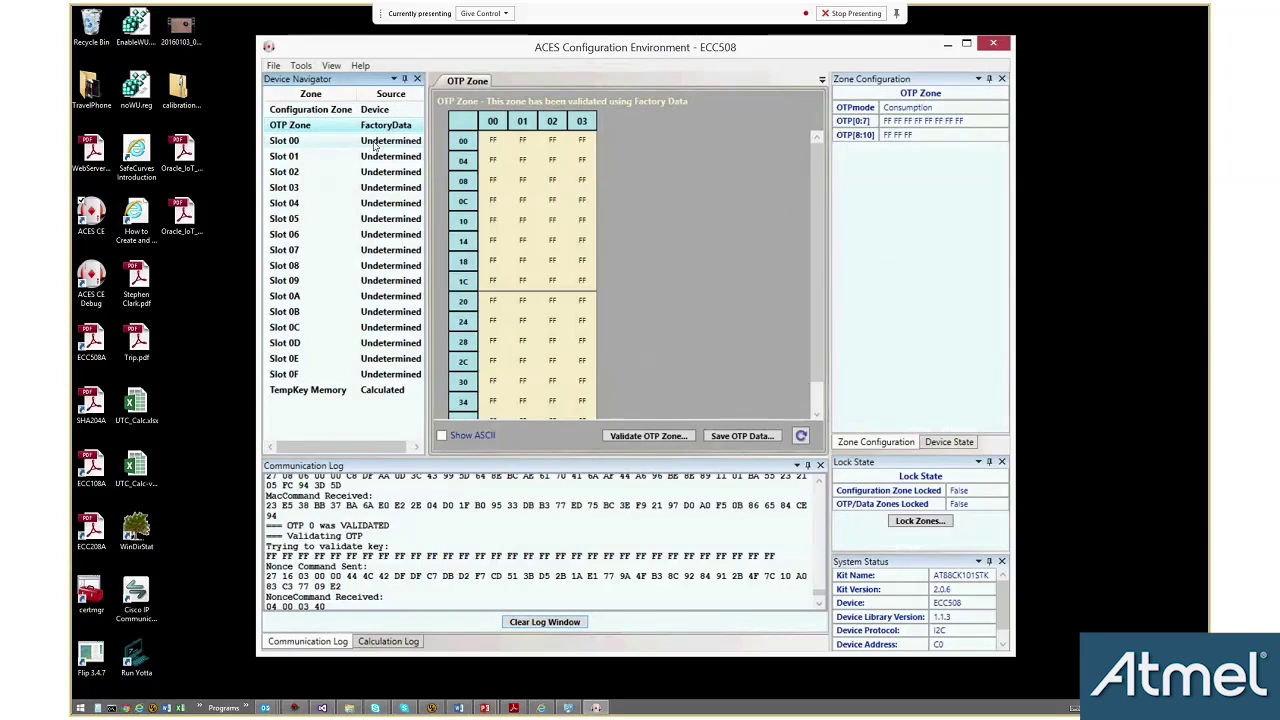
{"action": "left_click", "coordinate": [375, 144]}
{"action": "left_click", "coordinate": [372, 173]}
{"action": "left_click", "coordinate": [372, 189]}
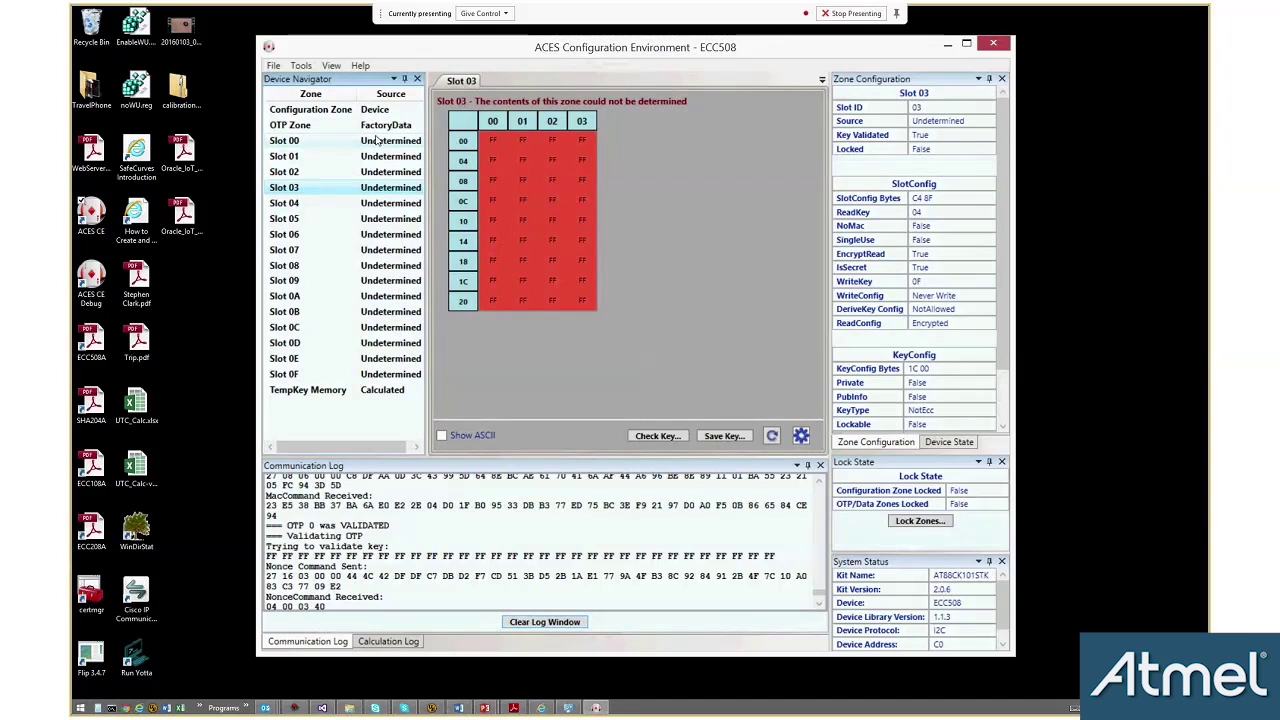
{"action": "left_click", "coordinate": [388, 146]}
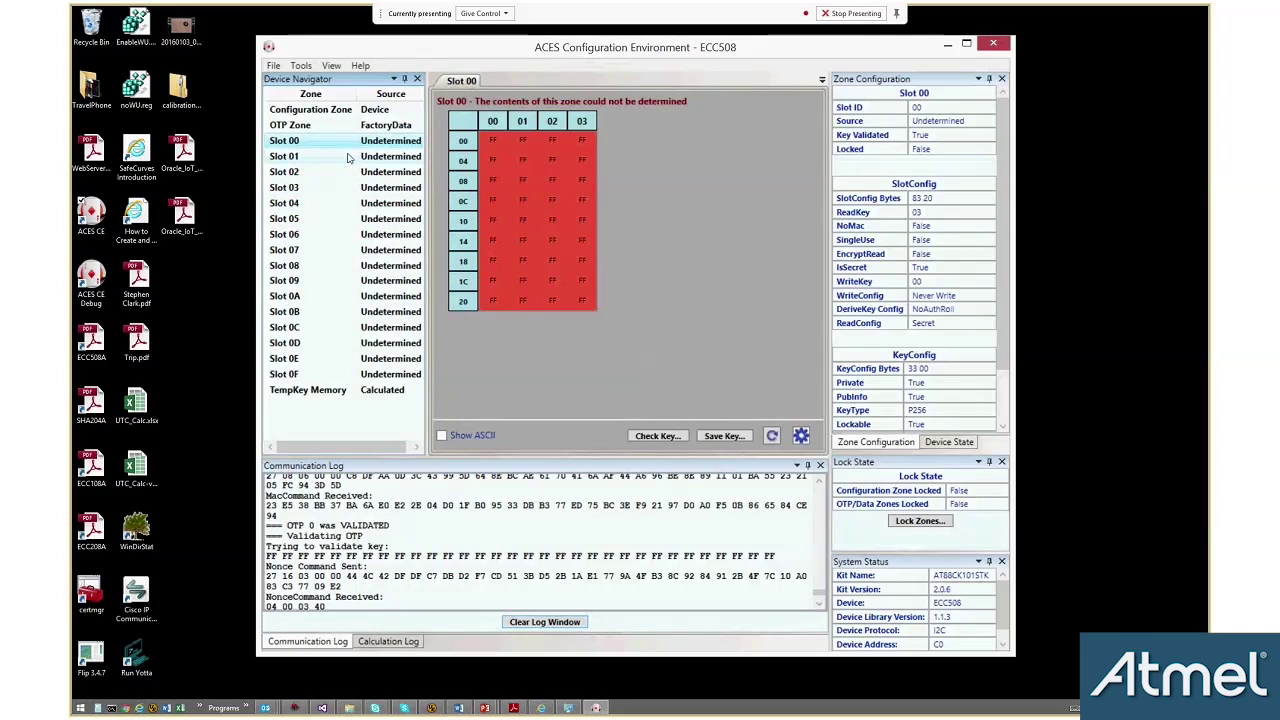
- Review the Configuration Zone's memory layout and parameters alongside those of the OTP Zone and Slot 01
{"action": "left_click", "coordinate": [318, 109]}
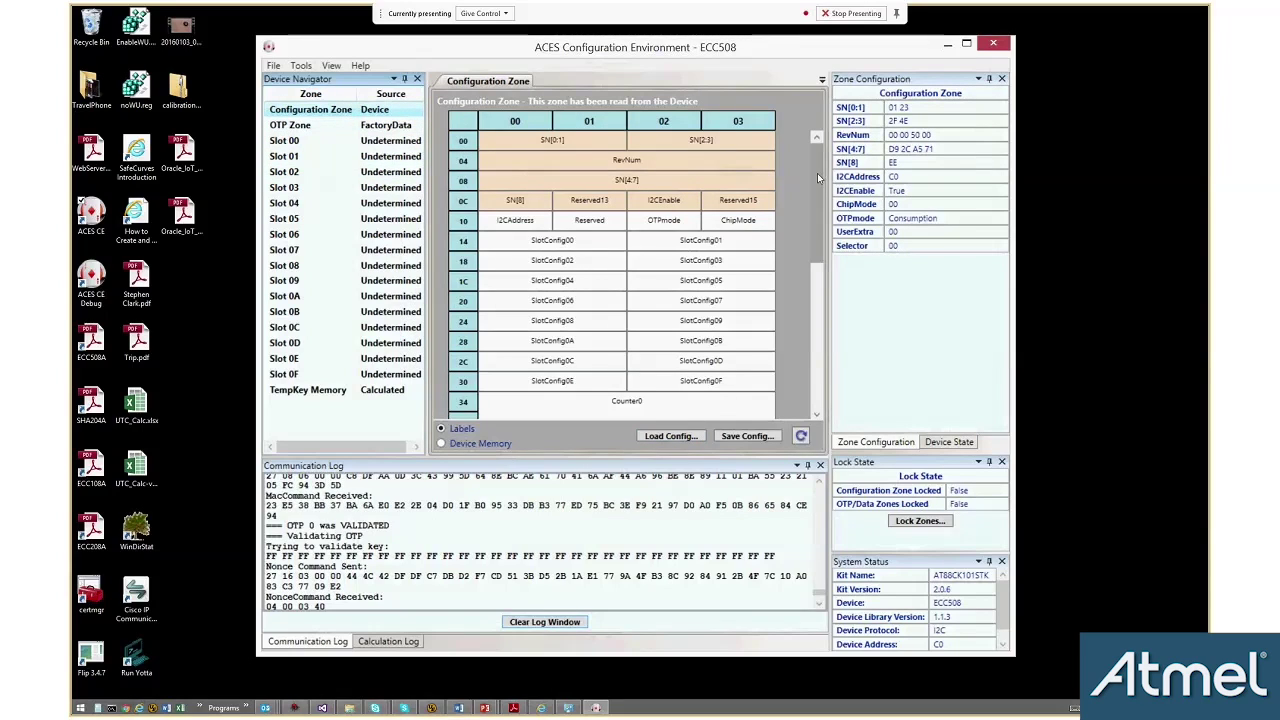
{"action": "mouse_move", "coordinate": [817, 173]}
{"action": "left_mouse_down"}
{"action": "mouse_move", "coordinate": [822, 330]}
{"action": "mouse_move", "coordinate": [822, 182]}
{"action": "left_mouse_up"}
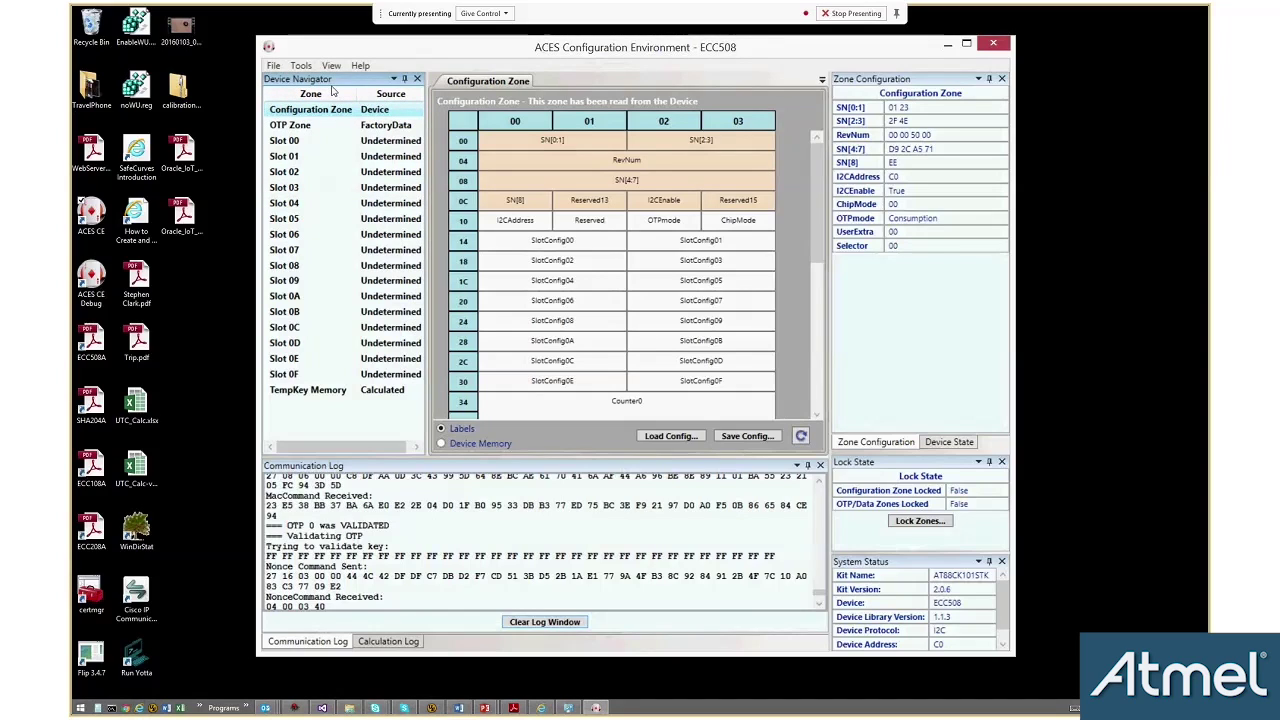
{"action": "left_click", "coordinate": [383, 130]}
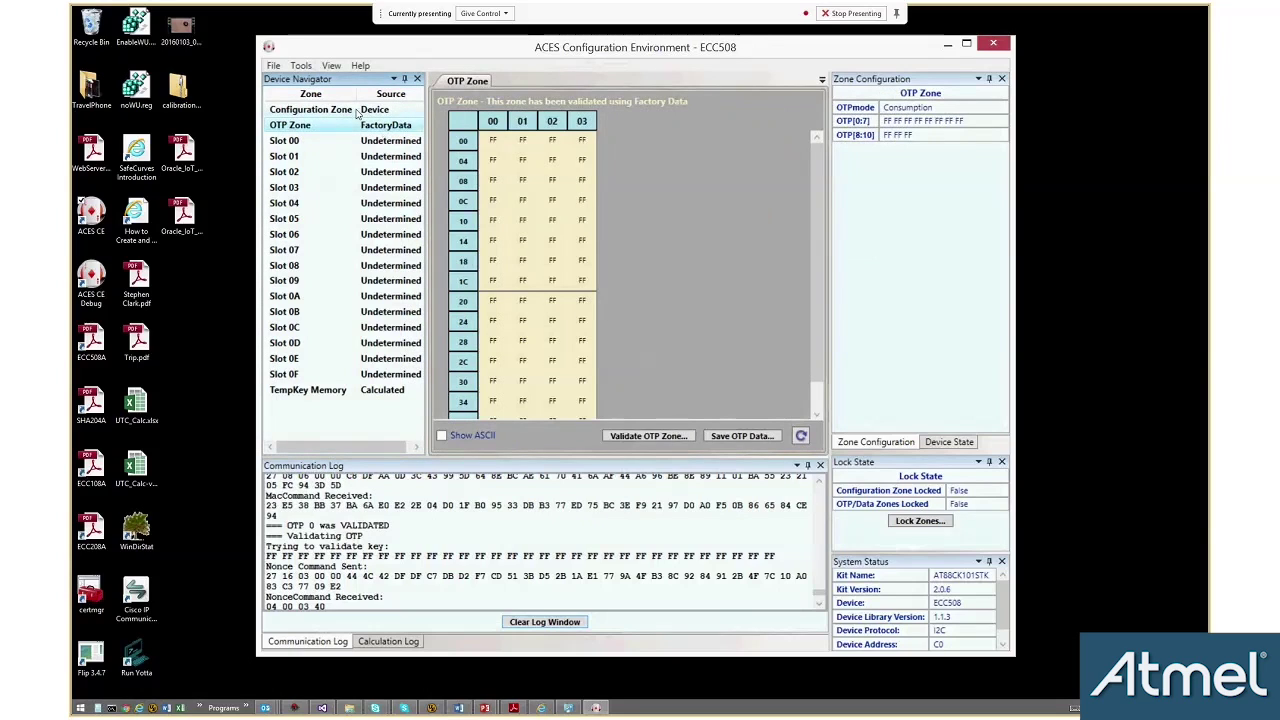
{"action": "left_click", "coordinate": [393, 116]}
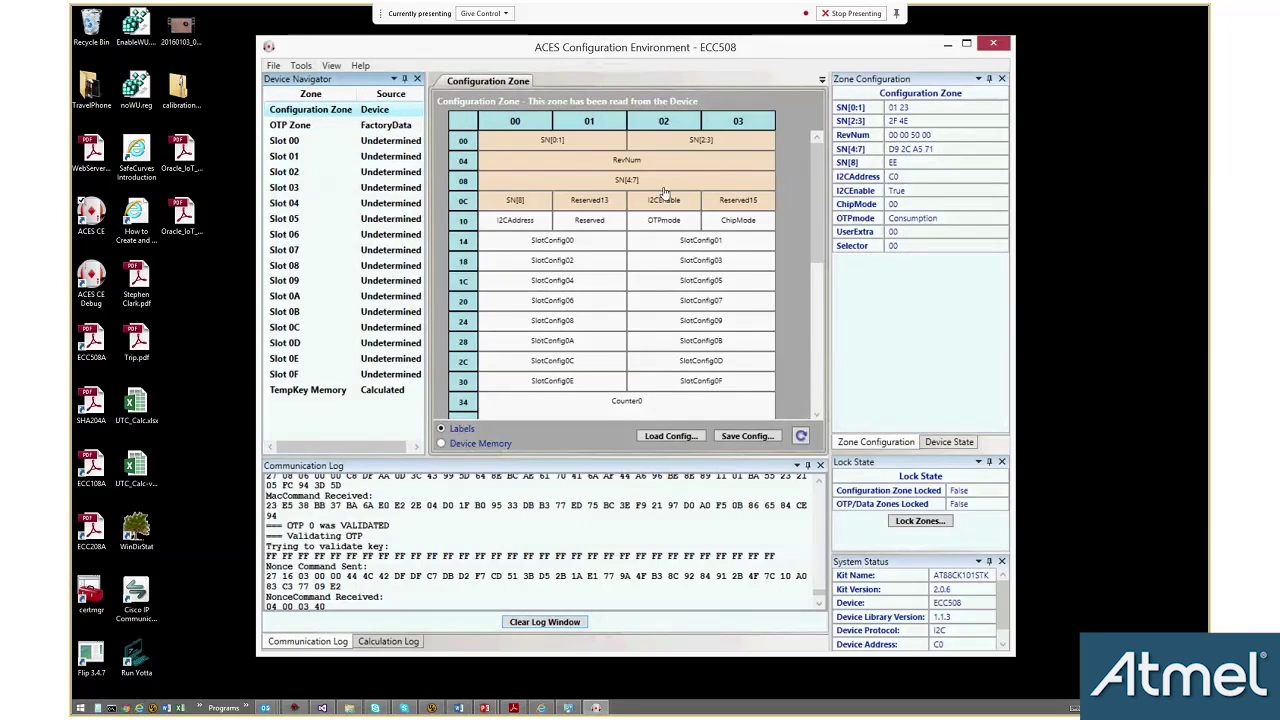
{"action": "left_click", "coordinate": [927, 82]}
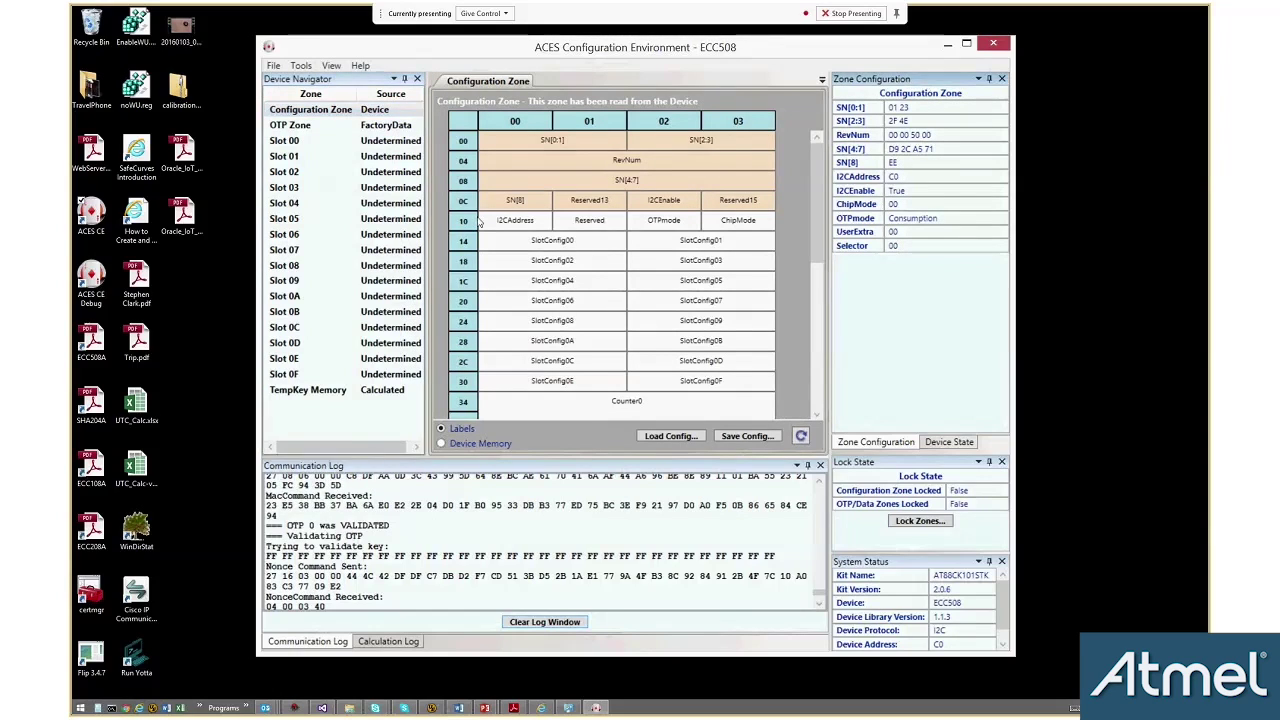
{"action": "left_click", "coordinate": [355, 156]}
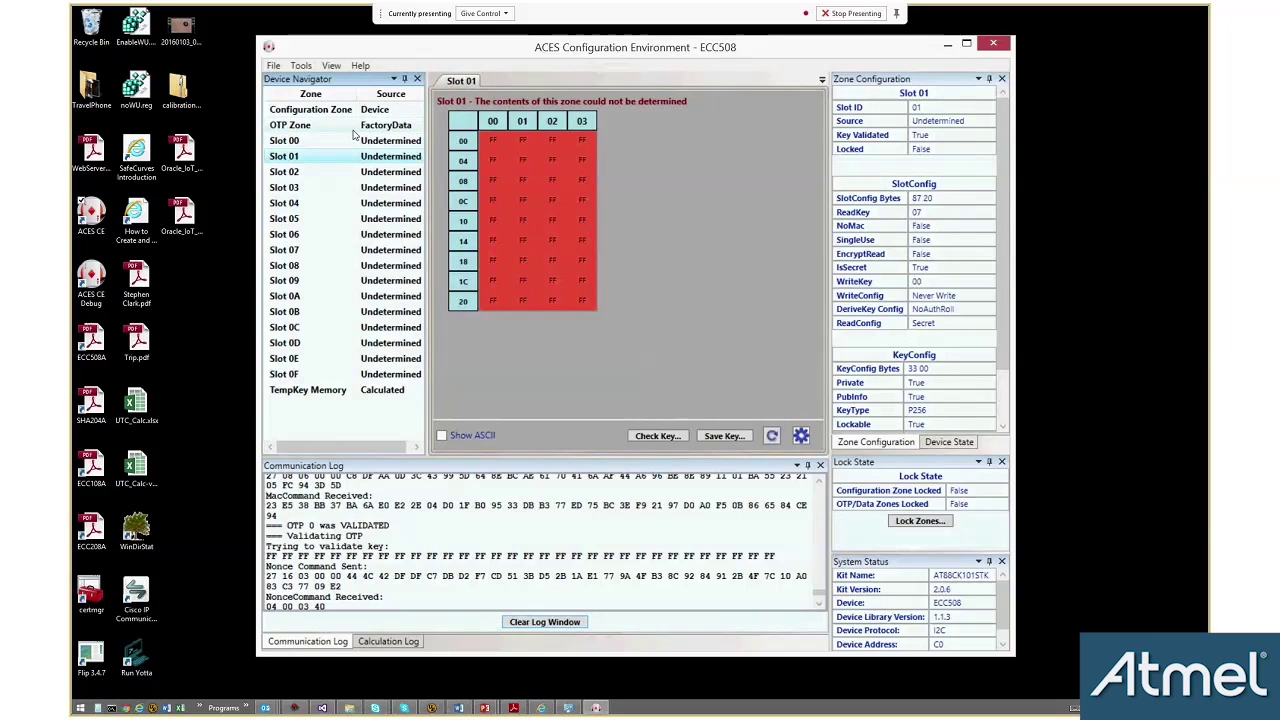
{"action": "left_click", "coordinate": [350, 126]}
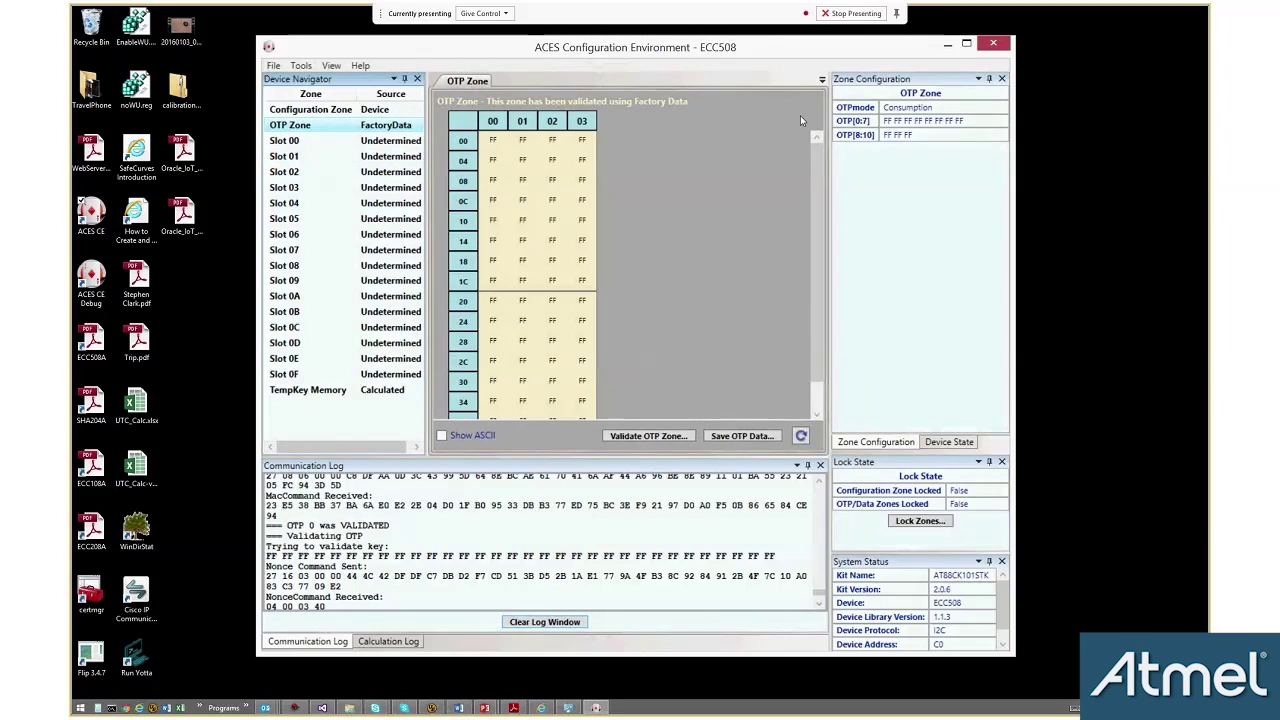
{"action": "left_click", "coordinate": [330, 110]}
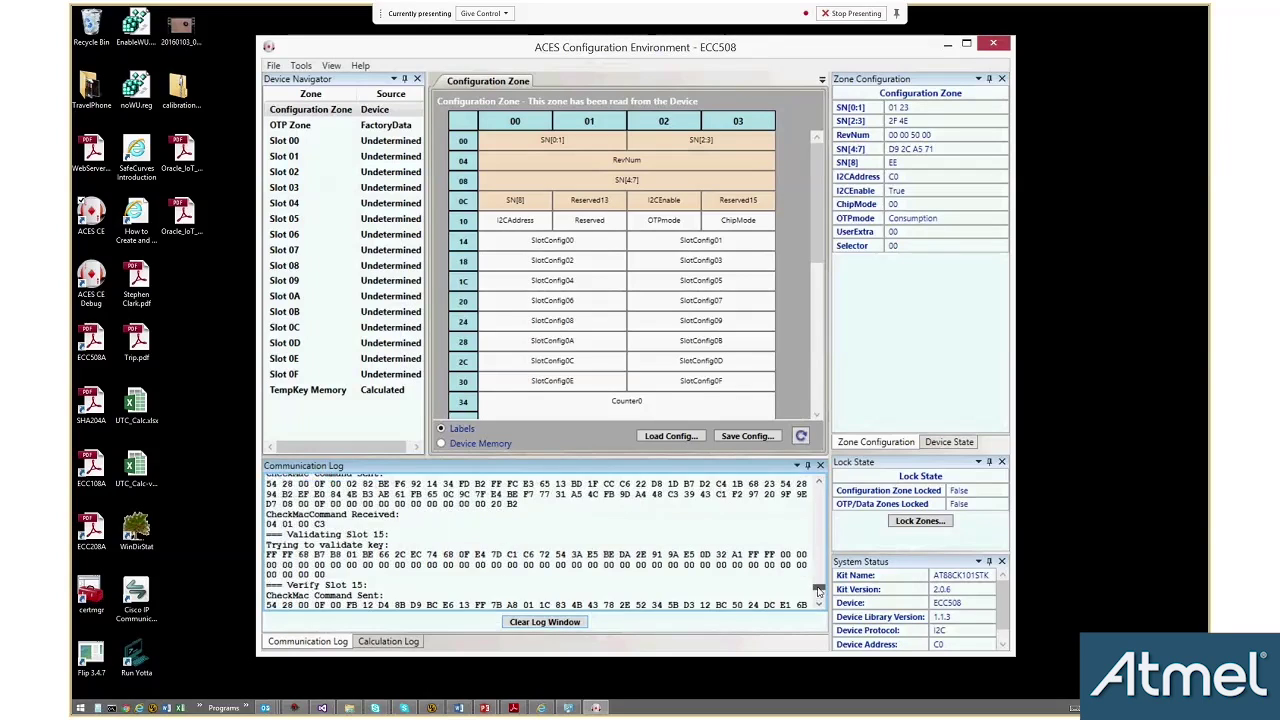
- Read through the communication log's slot and OTP validation exchanges, including the CheckMac command sent for Slot 15
{"action": "left_click_drag", "start_coordinate": [820, 592], "coordinate": [828, 570]}
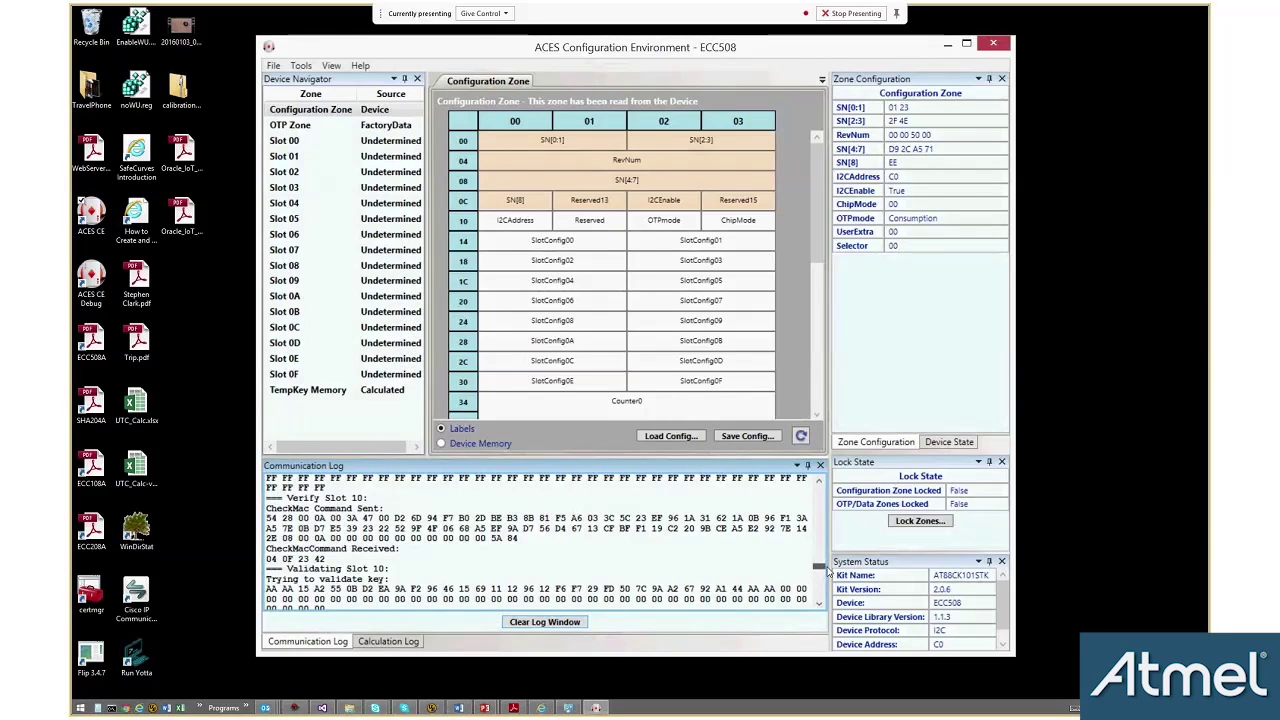
{"action": "scroll", "coordinate": [736, 594], "scroll_direction": "down", "scroll_amount": 2}
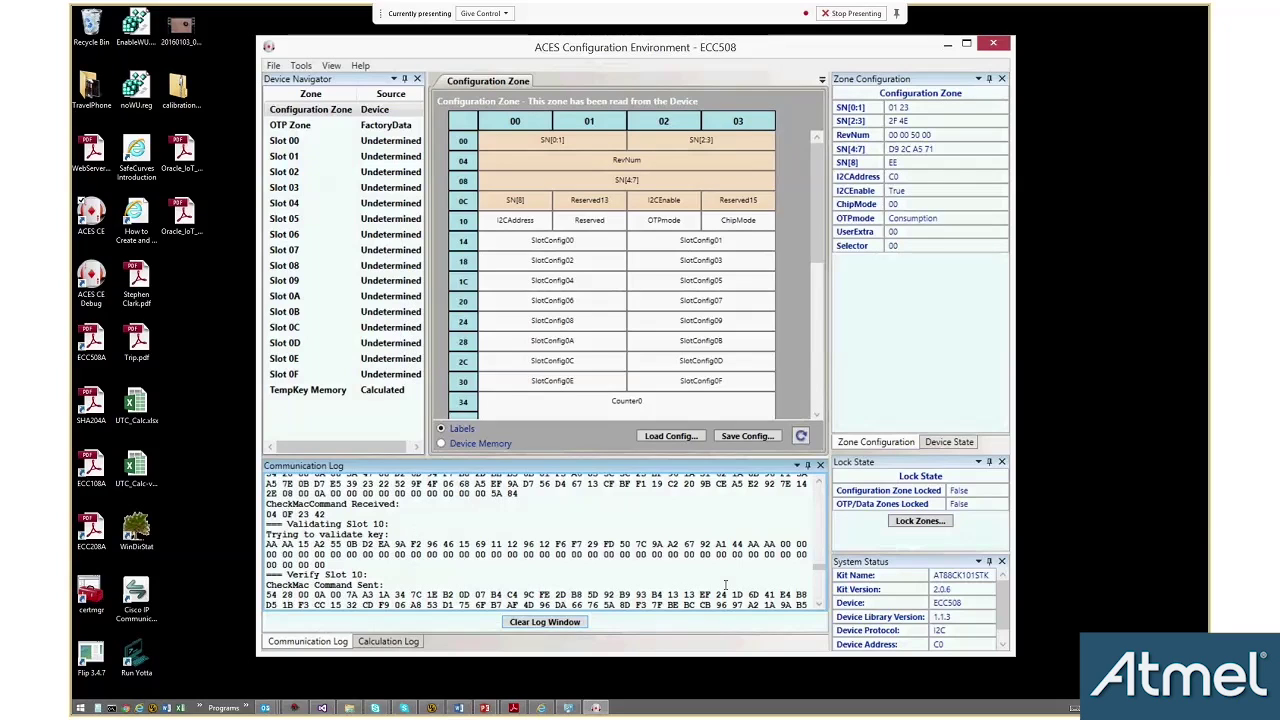
{"action": "scroll", "coordinate": [726, 585], "scroll_direction": "down", "scroll_amount": 10}
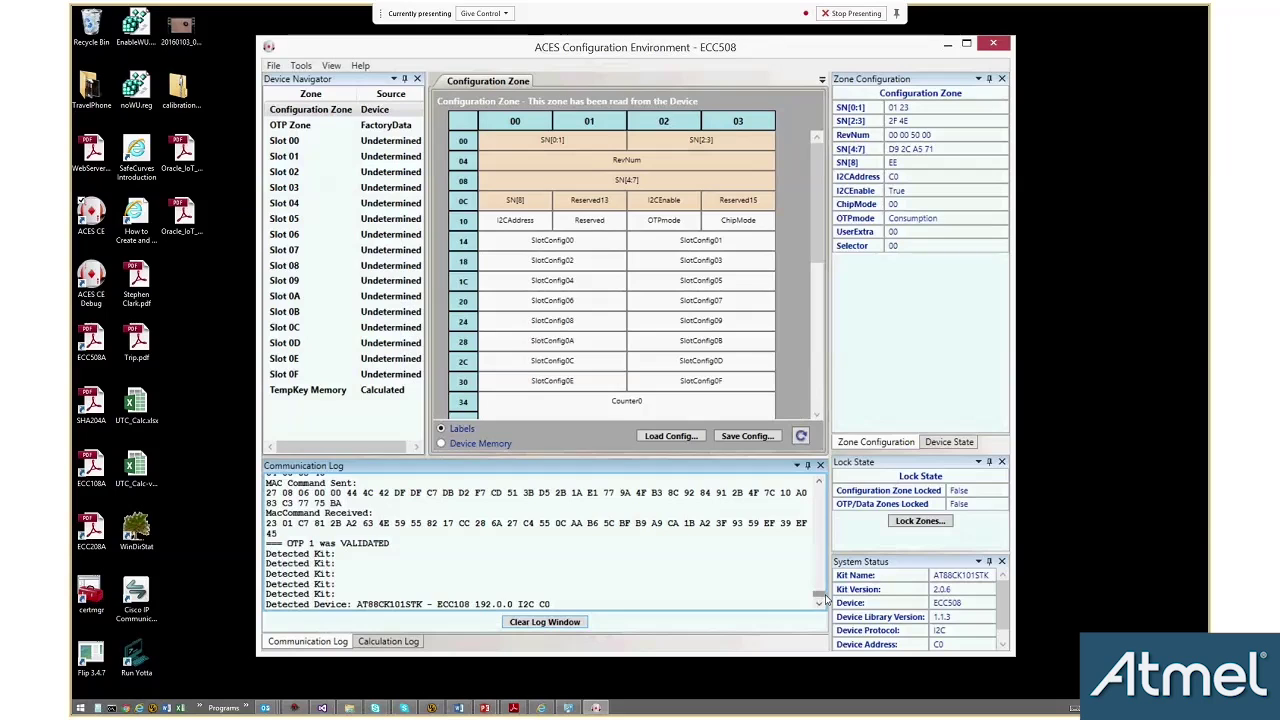
{"action": "scroll", "coordinate": [818, 596], "scroll_direction": "up", "scroll_amount": 2}
{"action": "left_click_drag", "start_coordinate": [820, 598], "coordinate": [820, 591]}
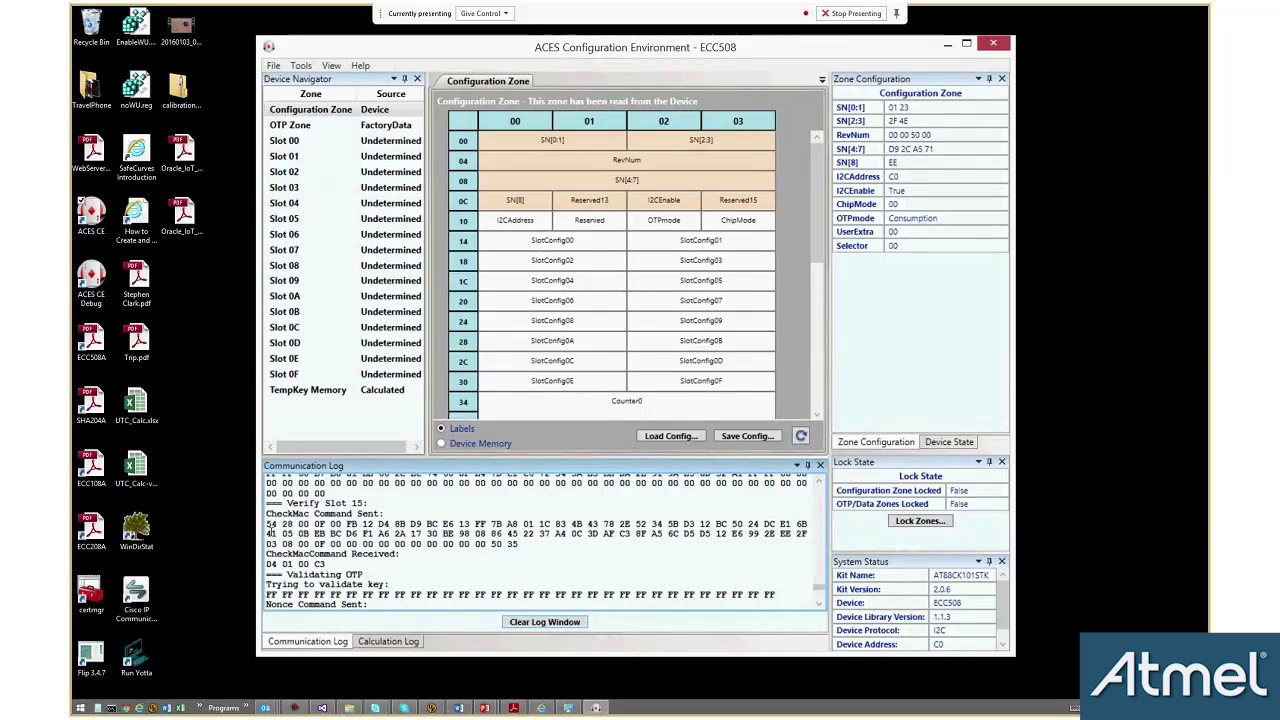
{"action": "left_click_drag", "start_coordinate": [268, 523], "coordinate": [531, 544]}
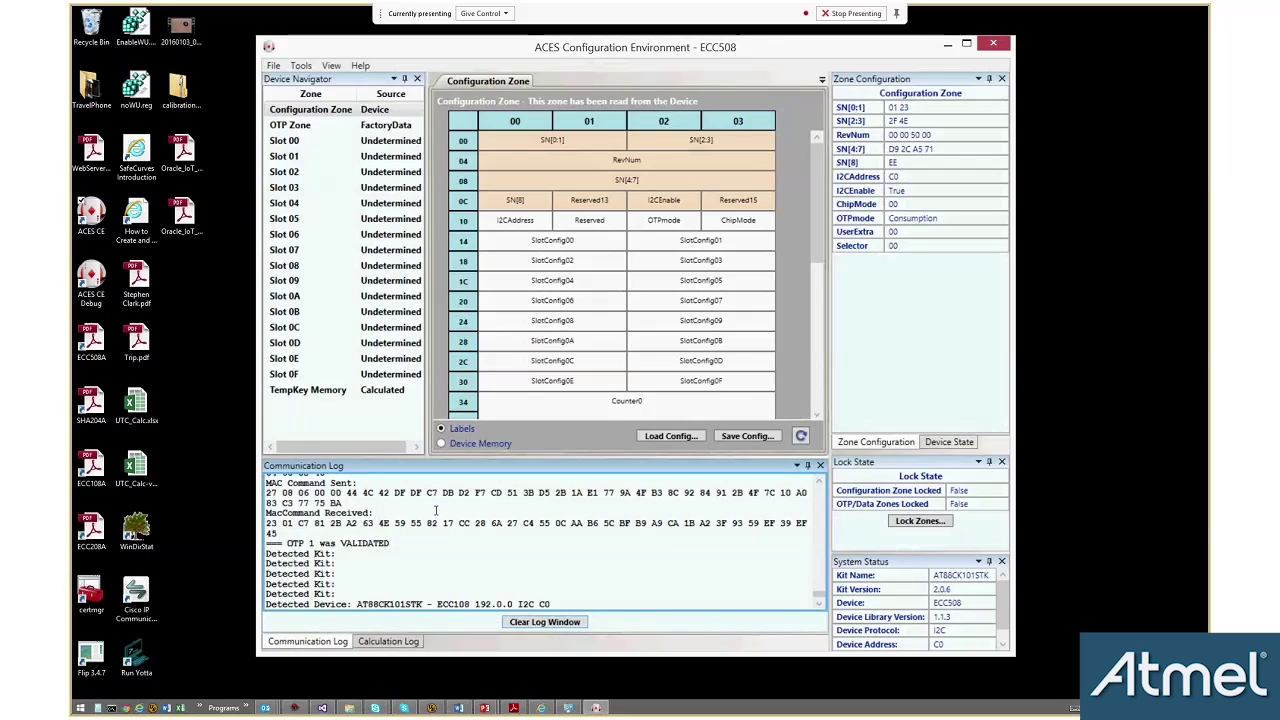
{"action": "scroll", "coordinate": [676, 573], "scroll_direction": "up", "scroll_amount": 2}
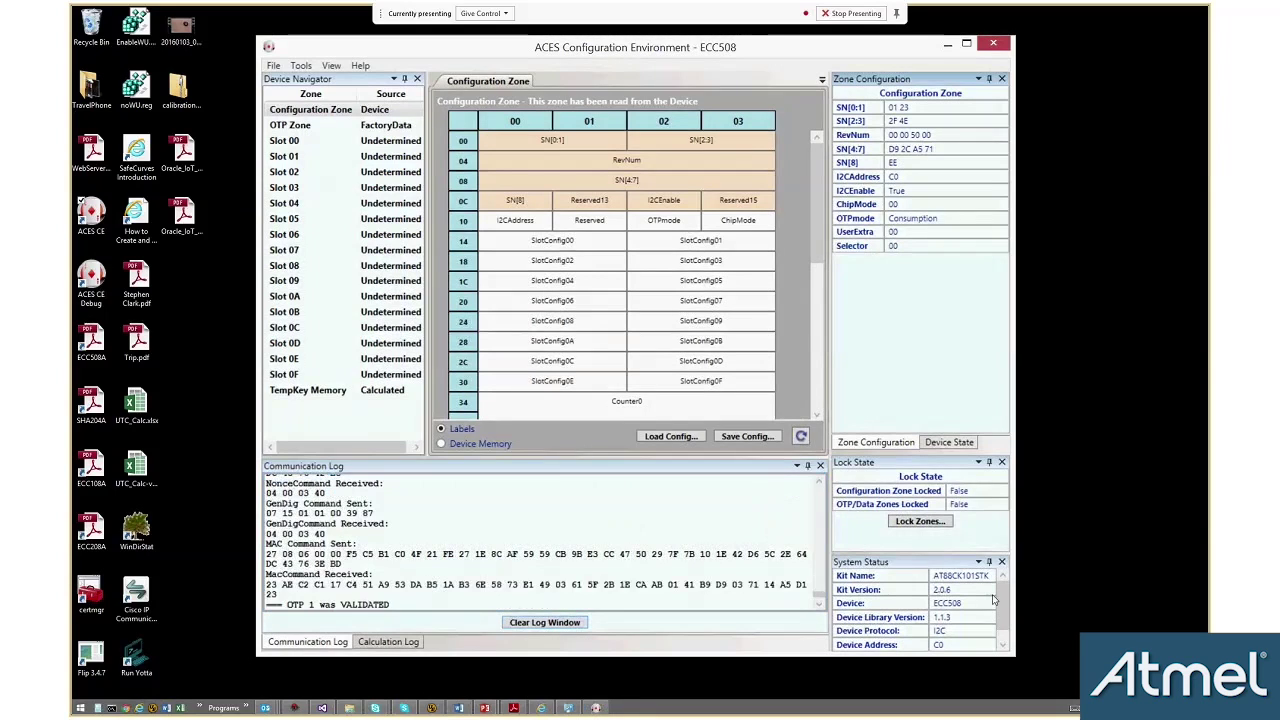
- Make the main window taller and enlarge the System Status area to show the Device DevRev row
{"action": "left_click_drag", "start_coordinate": [1014, 656], "coordinate": [1013, 696]}
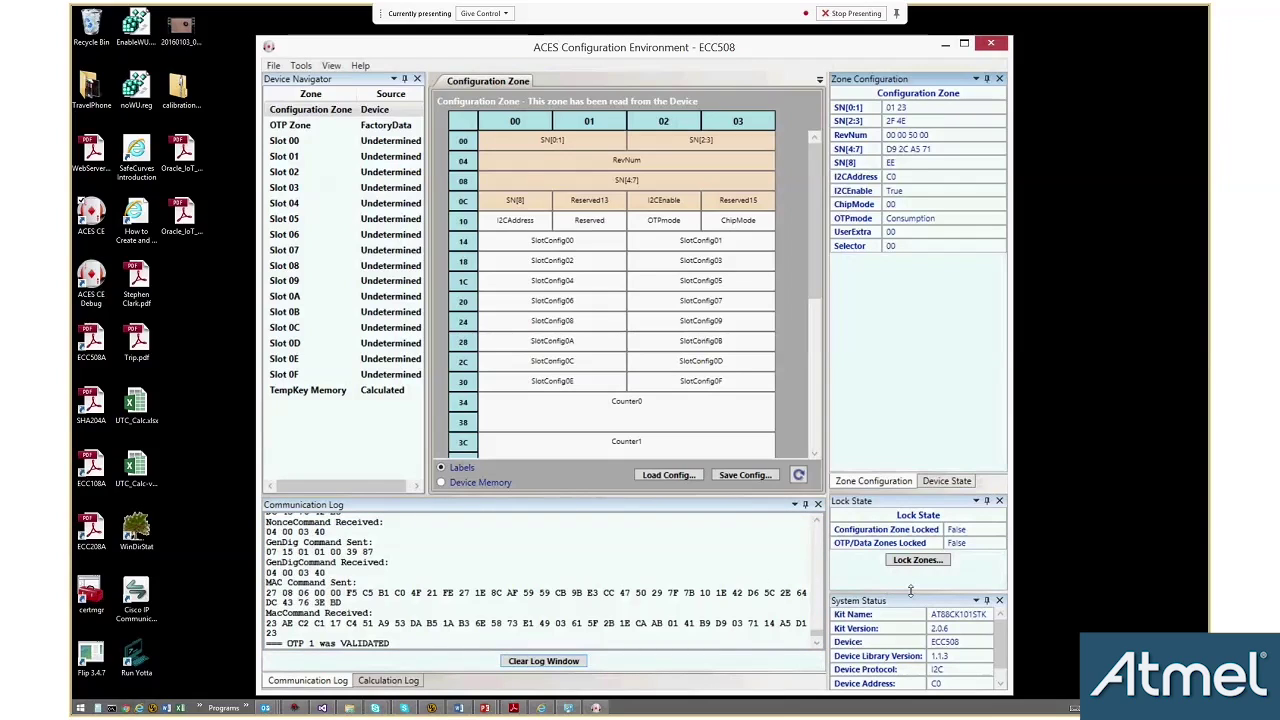
{"action": "left_click_drag", "start_coordinate": [910, 590], "coordinate": [914, 577]}
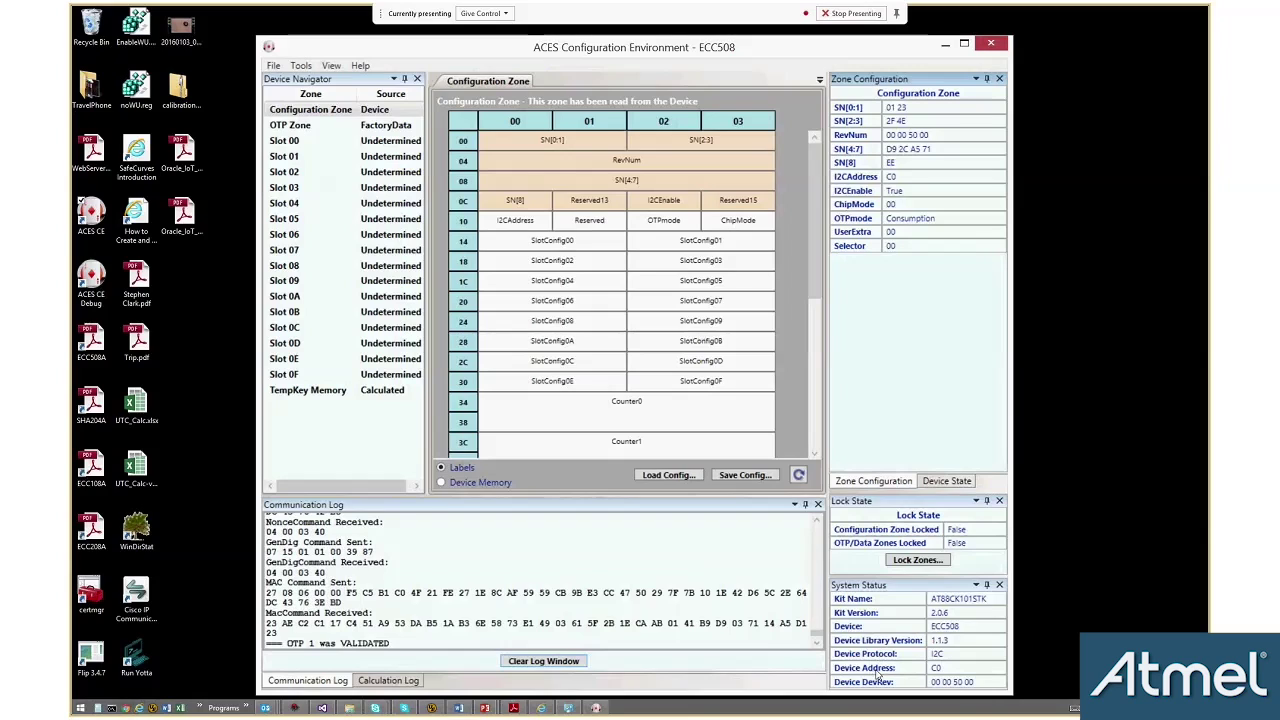
{"action": "left_click", "coordinate": [440, 467]}
- Look over the file and tool commands, inspect the Write Zone dialog, and close it without writing
{"action": "left_click", "coordinate": [273, 66]}
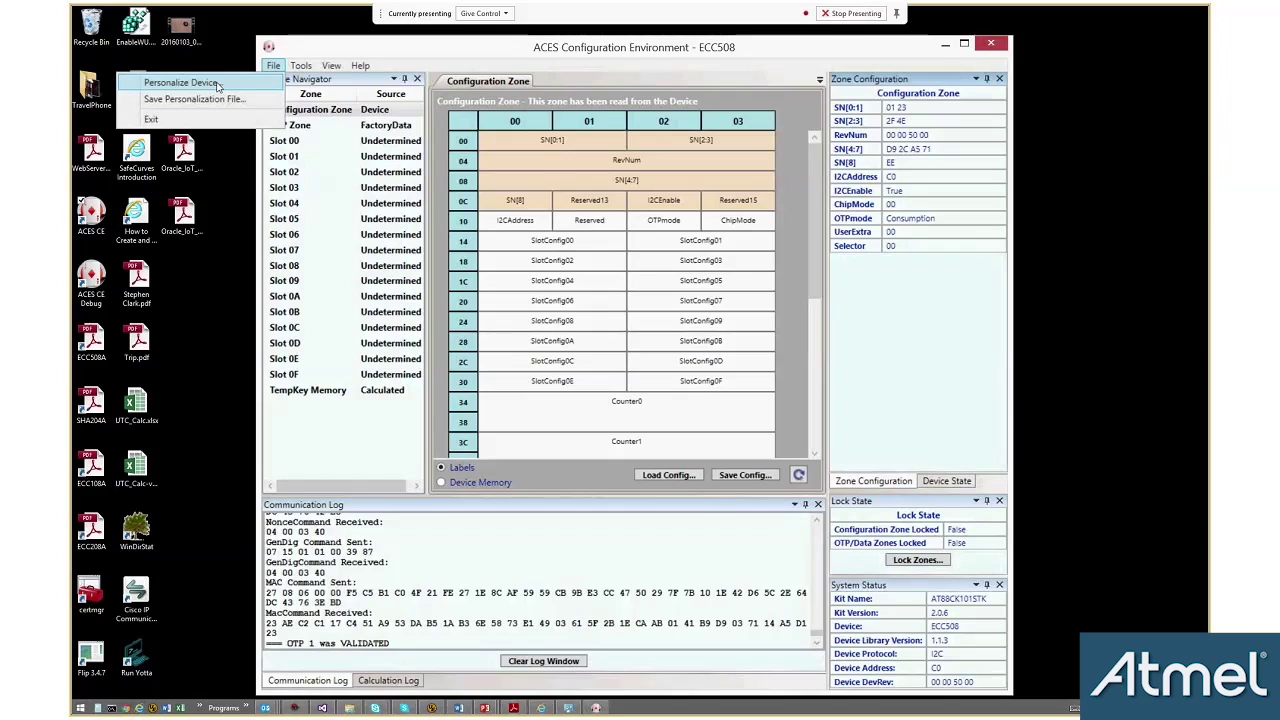
{"action": "mouse_move", "coordinate": [303, 65]}
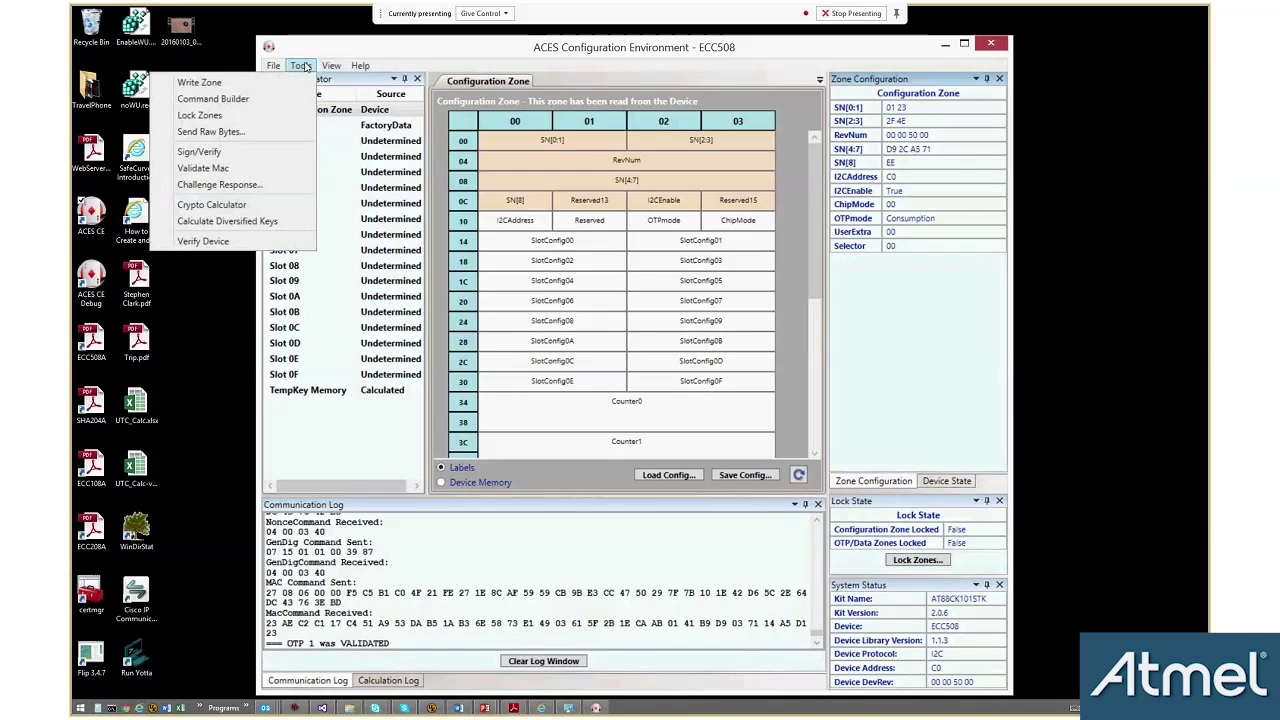
{"action": "left_click", "coordinate": [238, 88]}
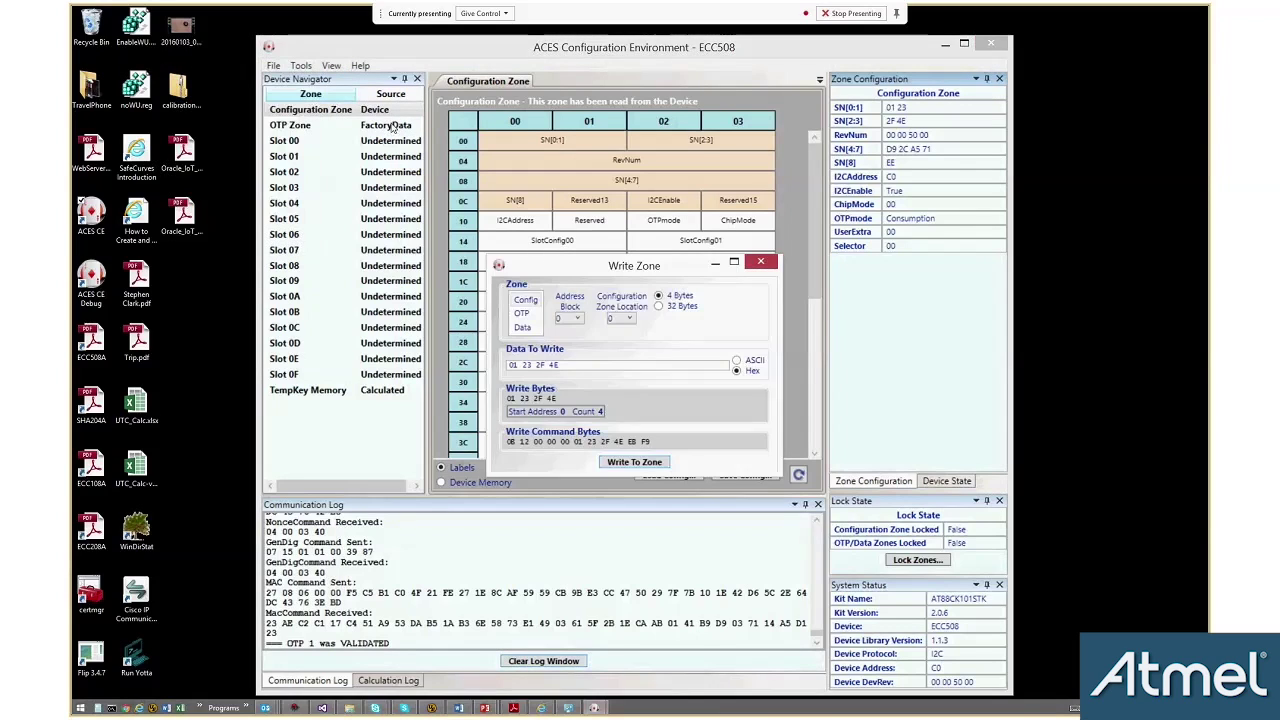
{"action": "left_click", "coordinate": [762, 263]}
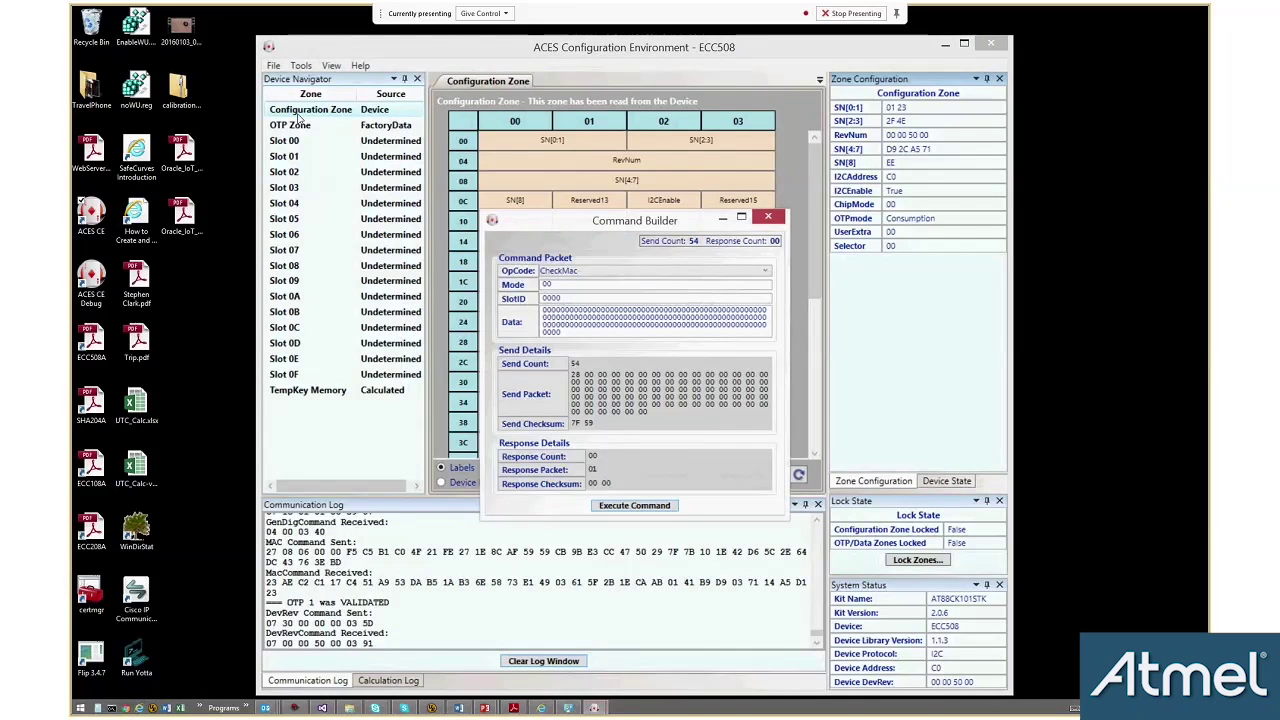
- Look over the Command Builder's available opcodes, clear the communication log, and execute a Random command with Mode 00 and Zero 0000
{"action": "left_click_drag", "start_coordinate": [588, 226], "coordinate": [422, 190]}
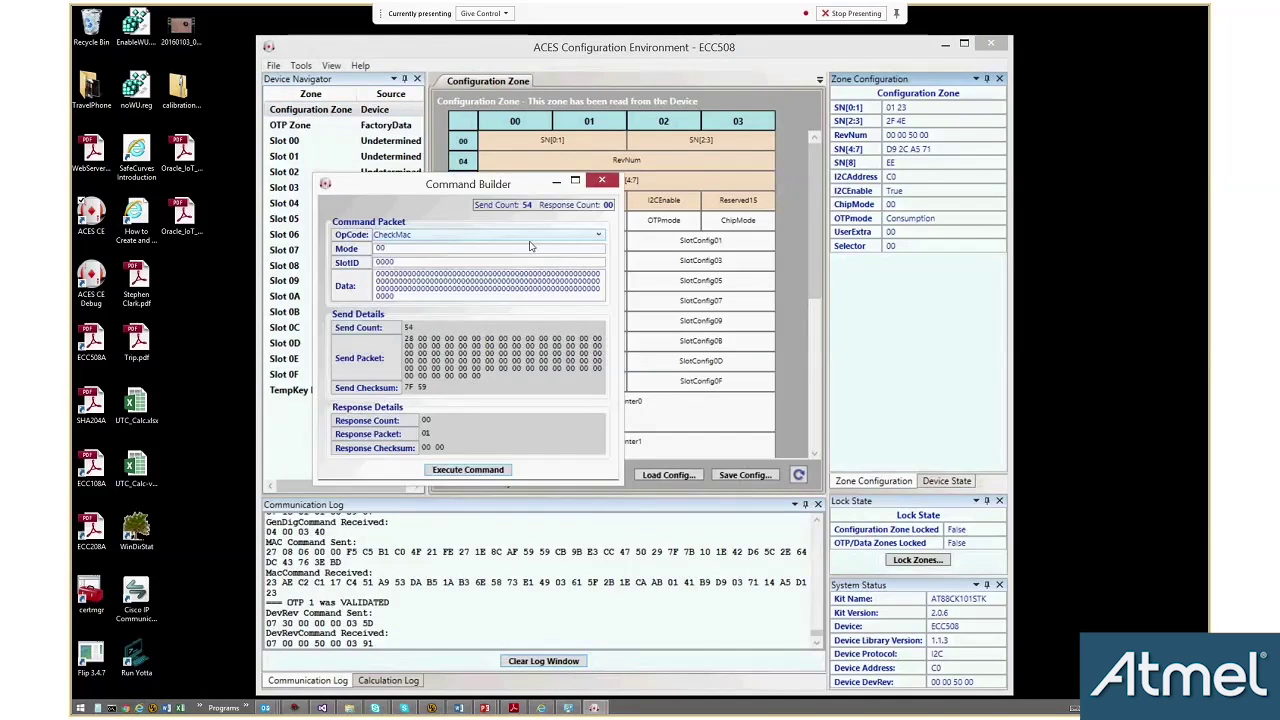
{"action": "left_click", "coordinate": [599, 235]}
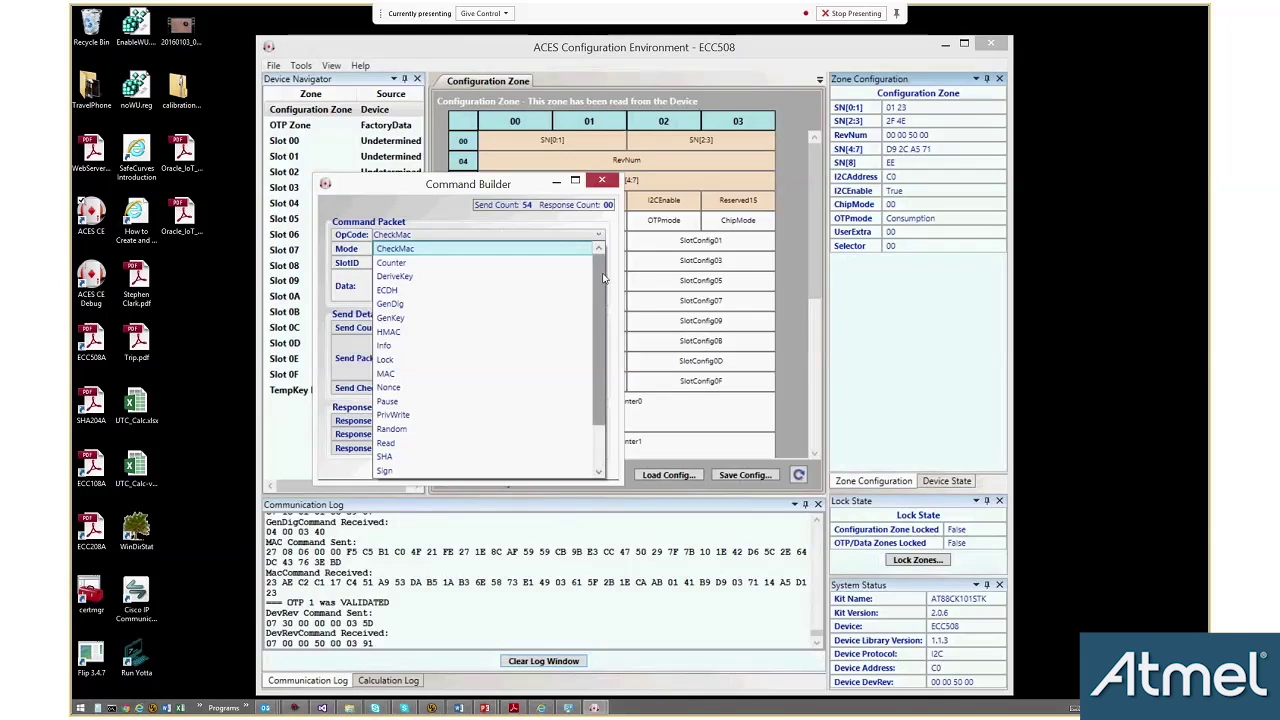
{"action": "scroll", "coordinate": [590, 355], "scroll_direction": "down", "scroll_amount": 2}
{"action": "scroll", "coordinate": [600, 316], "scroll_direction": "up", "scroll_amount": 1}
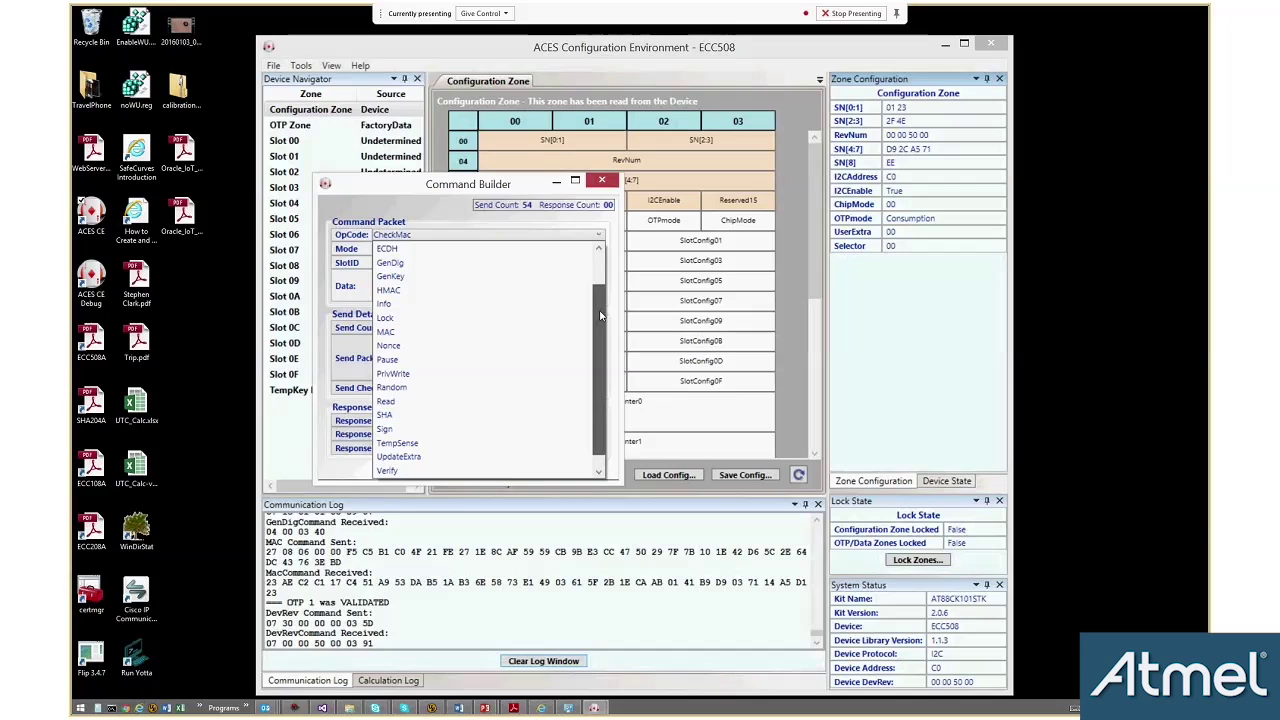
{"action": "scroll", "coordinate": [600, 316], "scroll_direction": "up", "scroll_amount": 3}
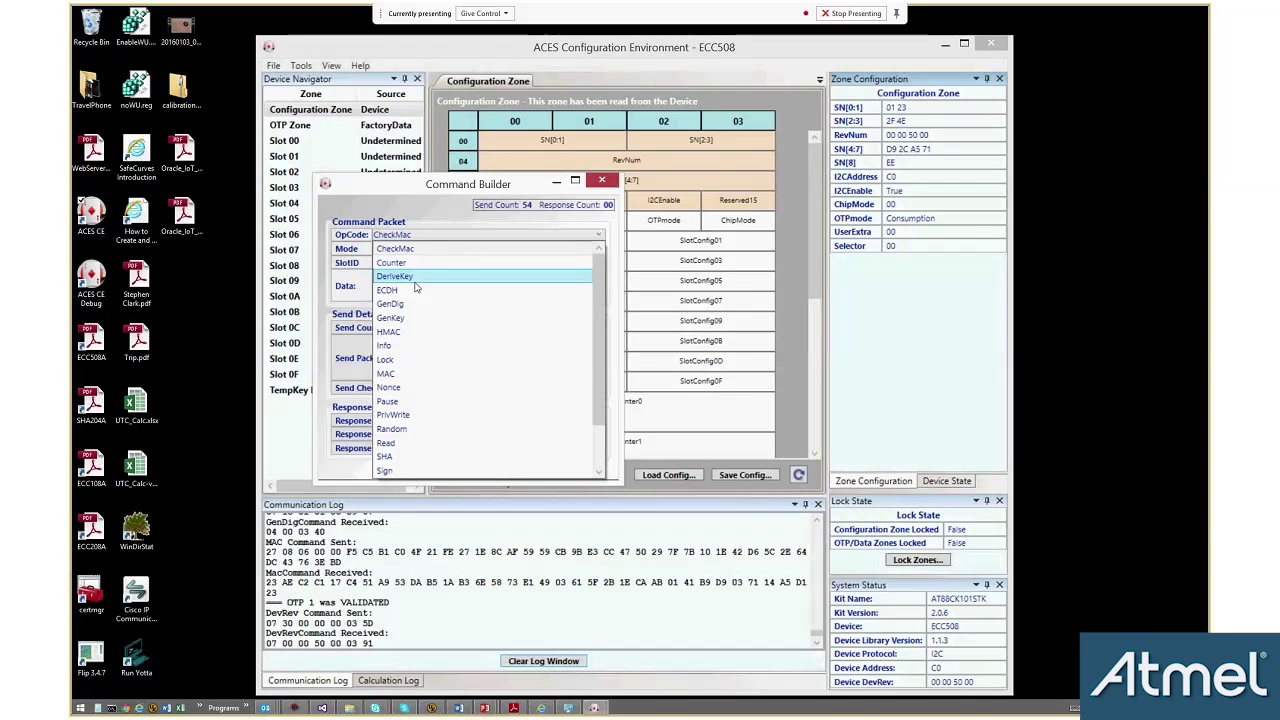
{"action": "left_click", "coordinate": [392, 428]}
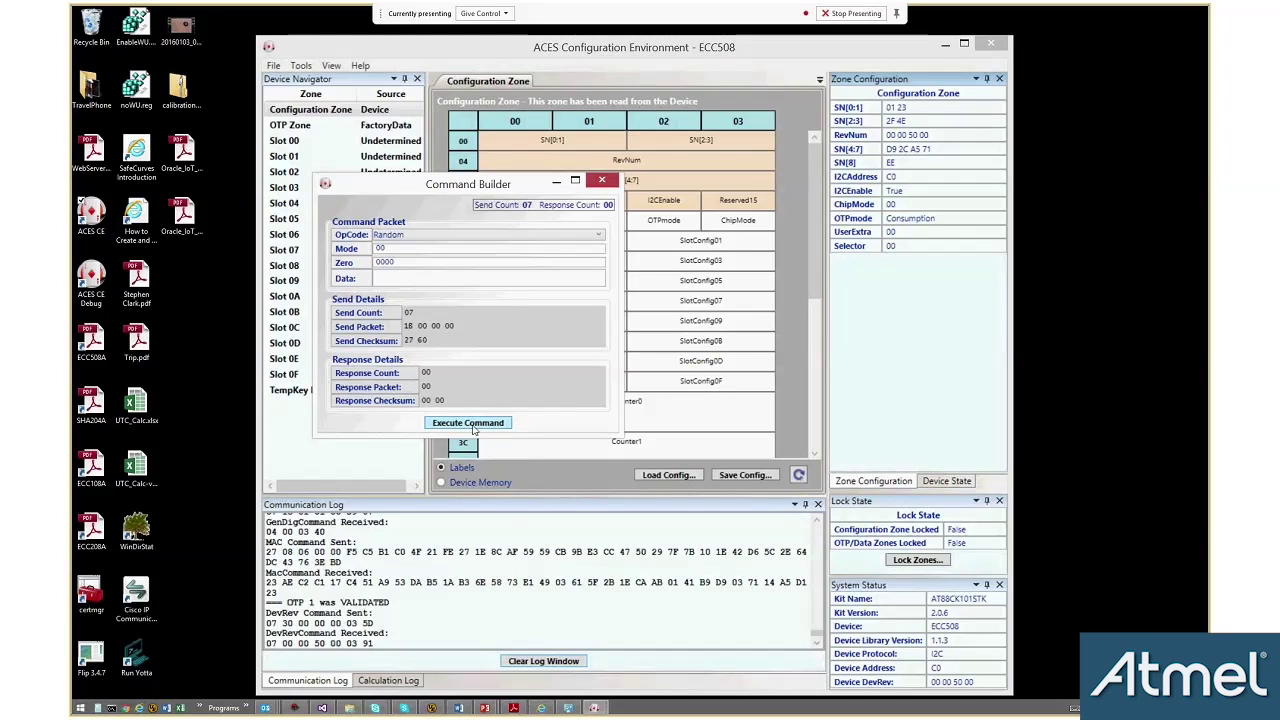
{"action": "left_click", "coordinate": [530, 660]}
{"action": "left_click", "coordinate": [468, 422]}
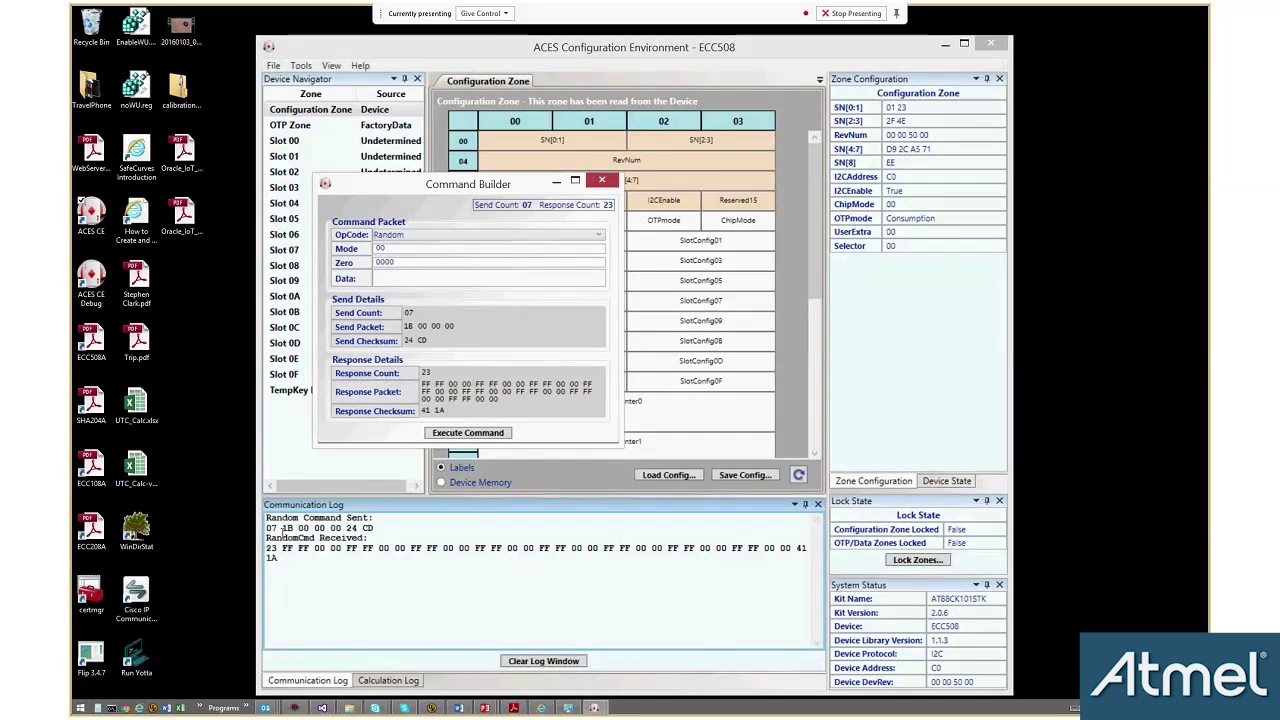
{"action": "left_click", "coordinate": [450, 235]}
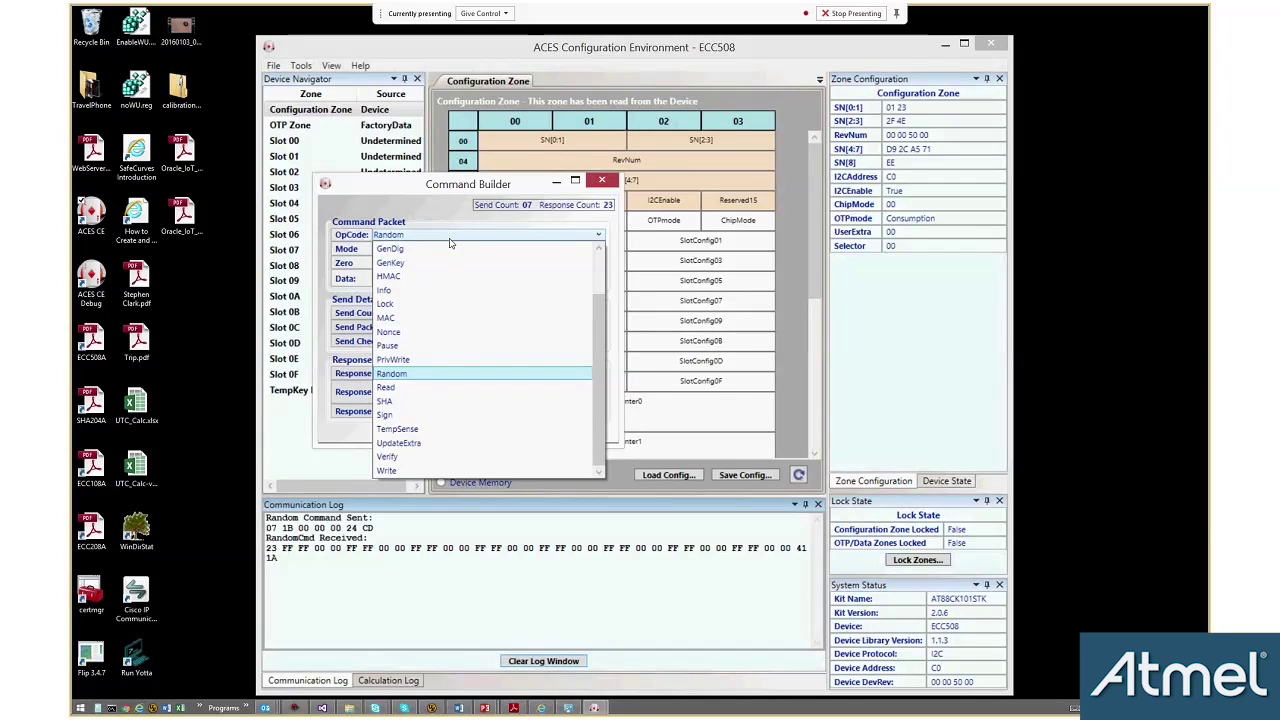
{"action": "left_click", "coordinate": [465, 373]}
{"action": "left_click", "coordinate": [476, 435]}
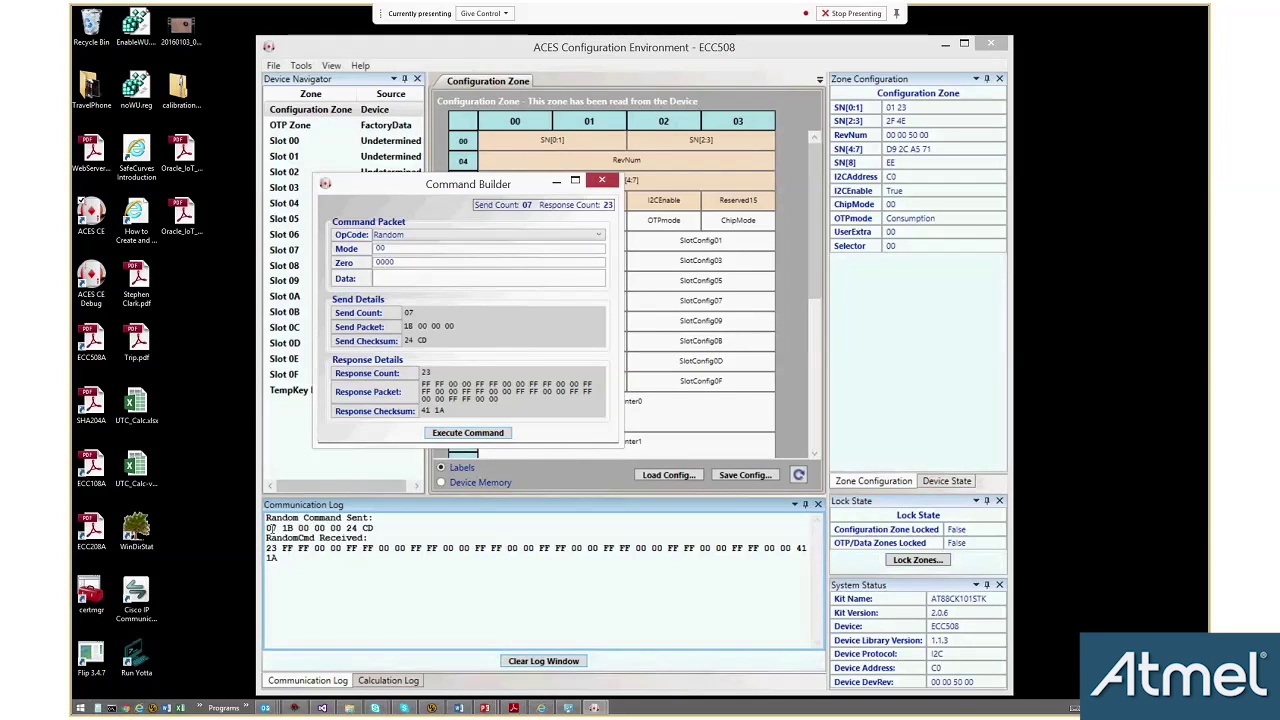
- Examine the Random command's sent packet and received response in the communication log, including the count, data and checksum bytes
{"action": "left_click_drag", "start_coordinate": [267, 528], "coordinate": [397, 531]}
{"action": "left_click", "coordinate": [398, 532]}
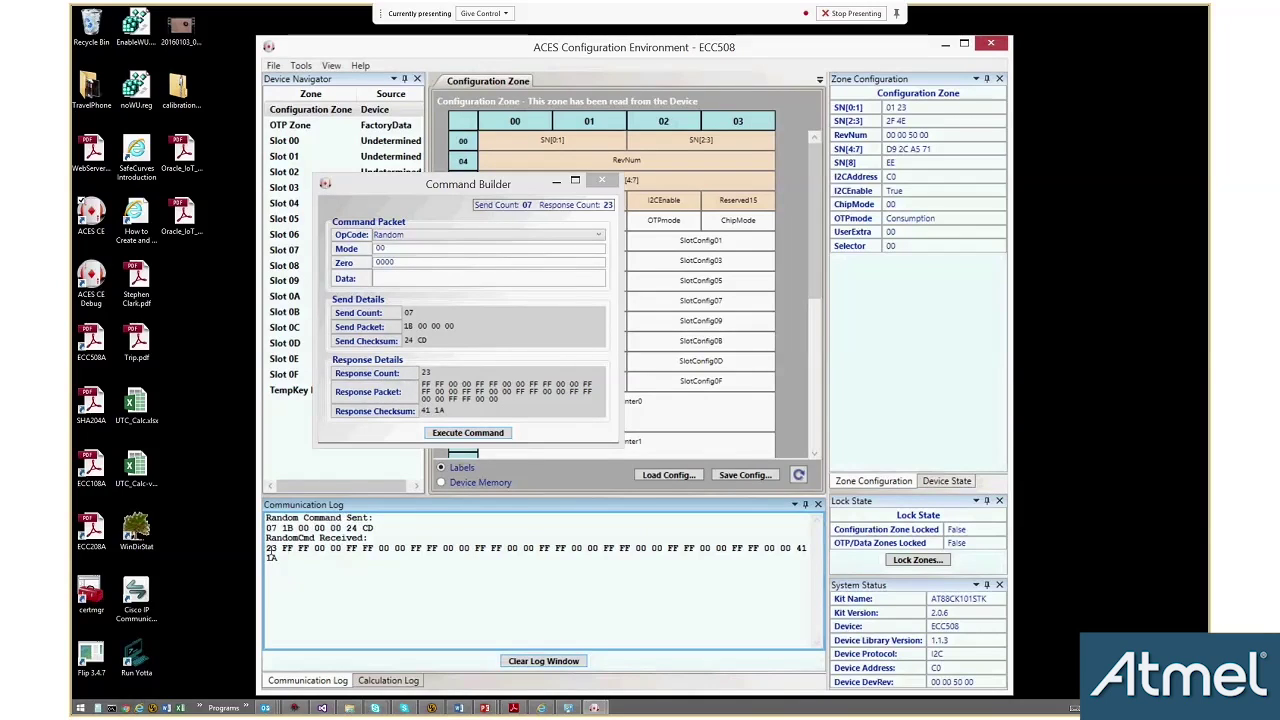
{"action": "left_click_drag", "start_coordinate": [271, 553], "coordinate": [457, 590]}
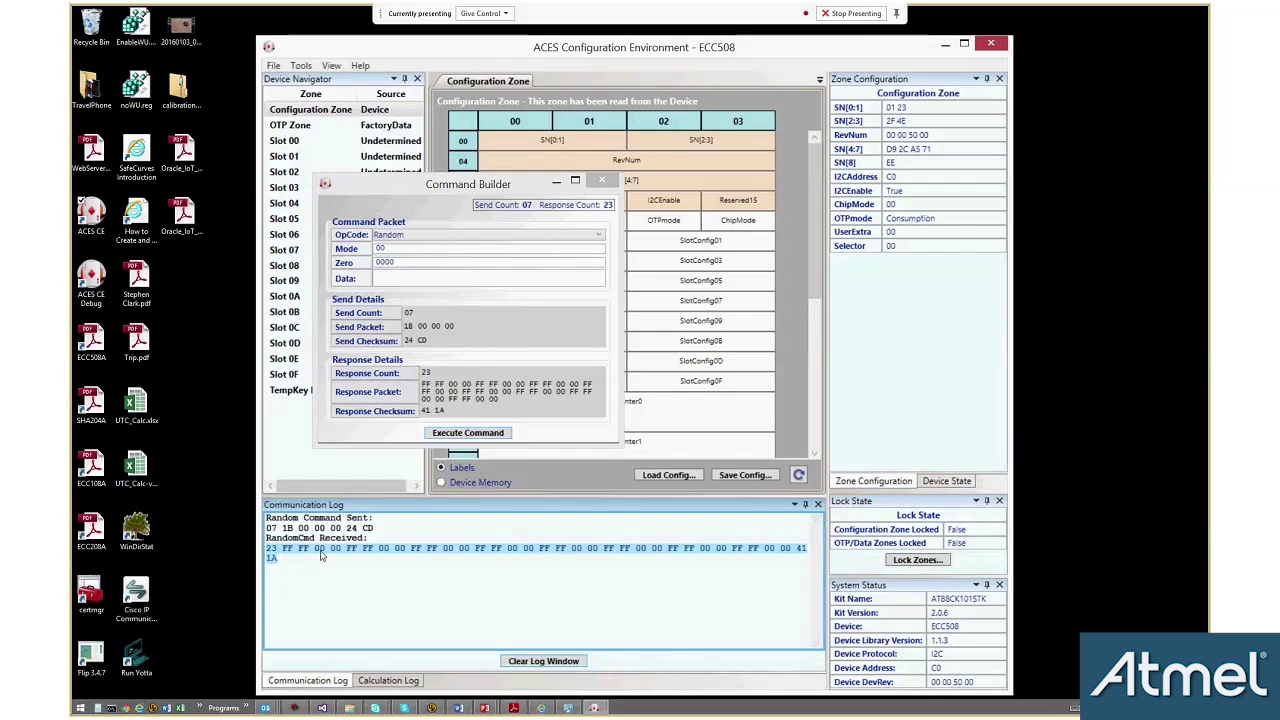
{"action": "left_click", "coordinate": [289, 548]}
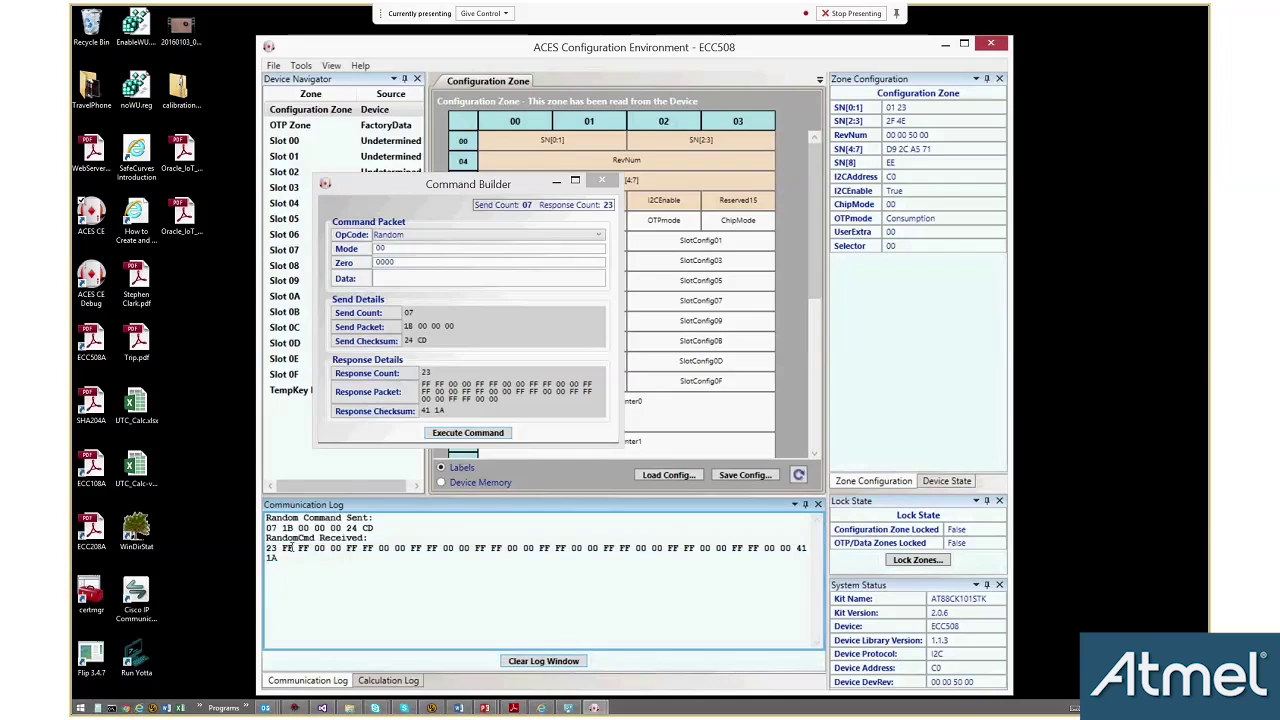
{"action": "left_click_drag", "start_coordinate": [289, 548], "coordinate": [341, 557]}
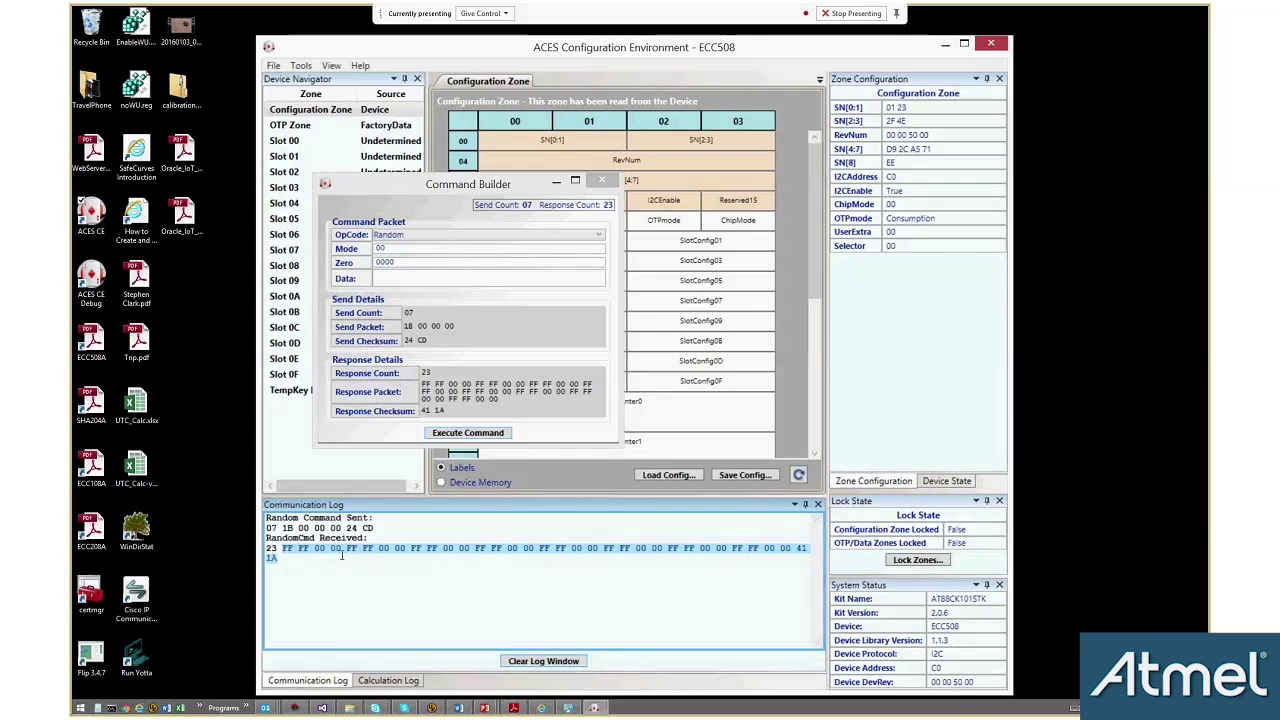
{"action": "left_click", "coordinate": [287, 540]}
{"action": "left_click_drag", "start_coordinate": [283, 548], "coordinate": [341, 549]}
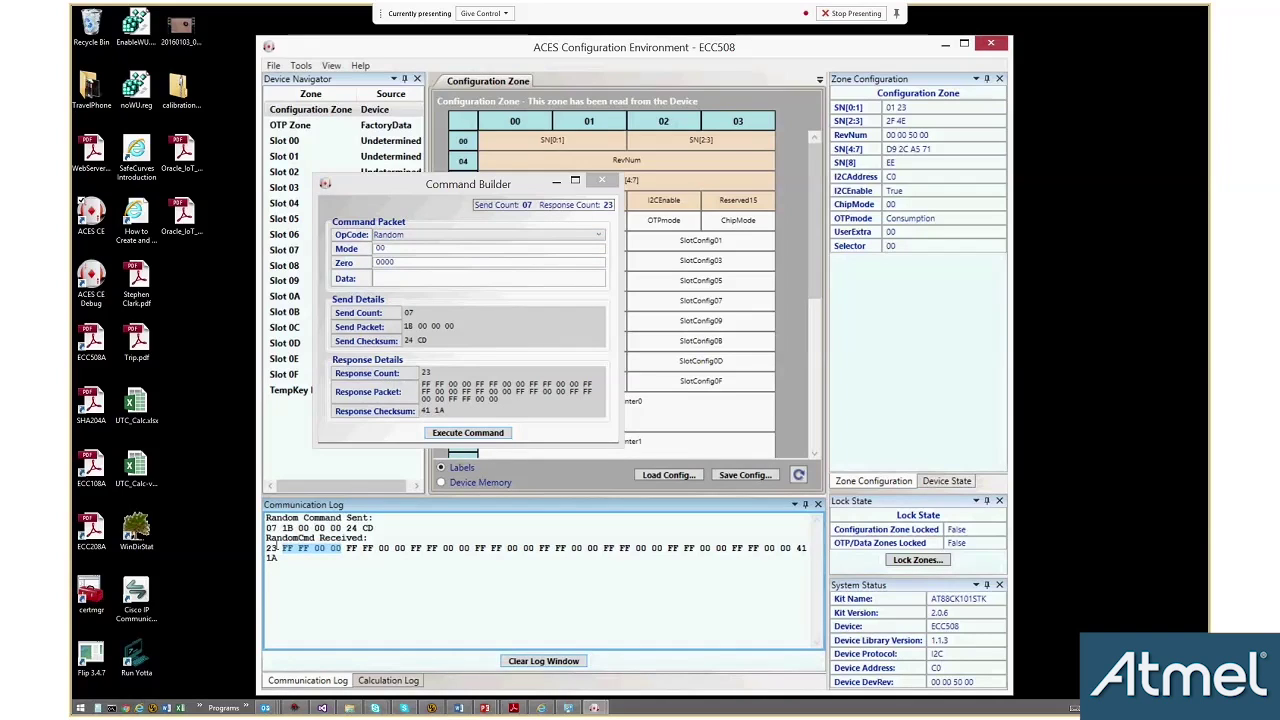
{"action": "left_click", "coordinate": [281, 527]}
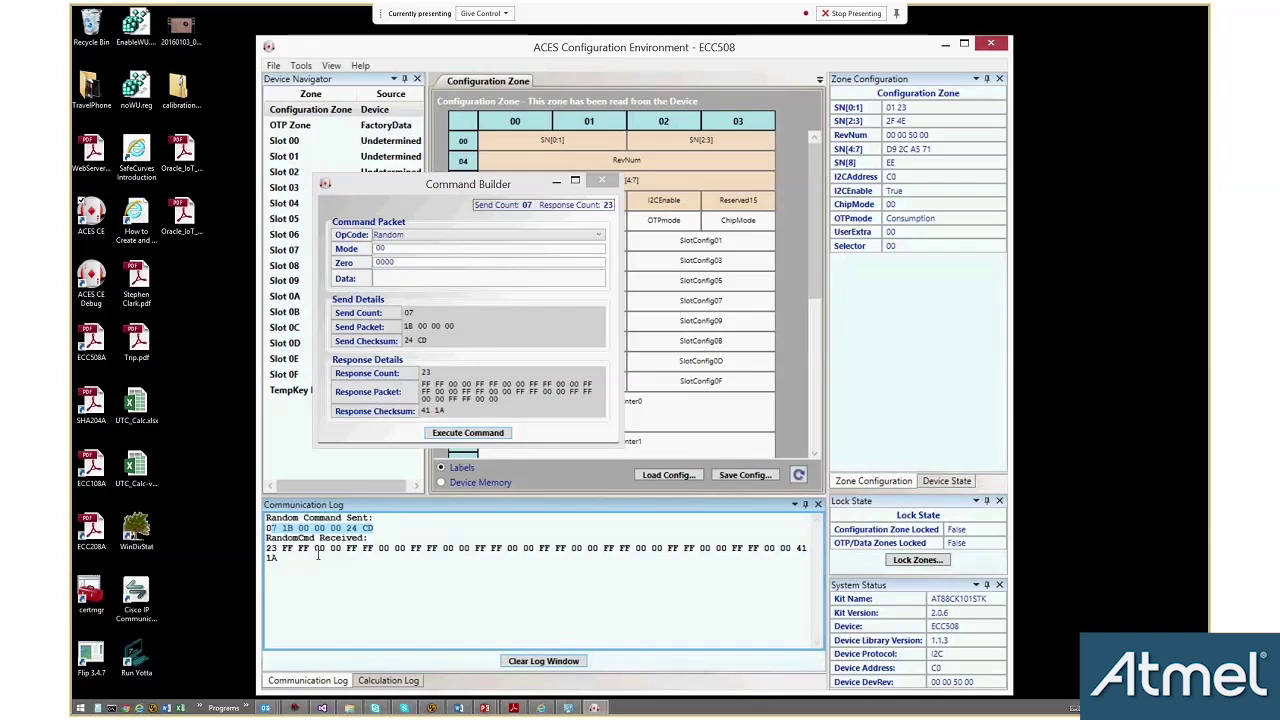
{"action": "left_click_drag", "start_coordinate": [268, 548], "coordinate": [833, 646]}
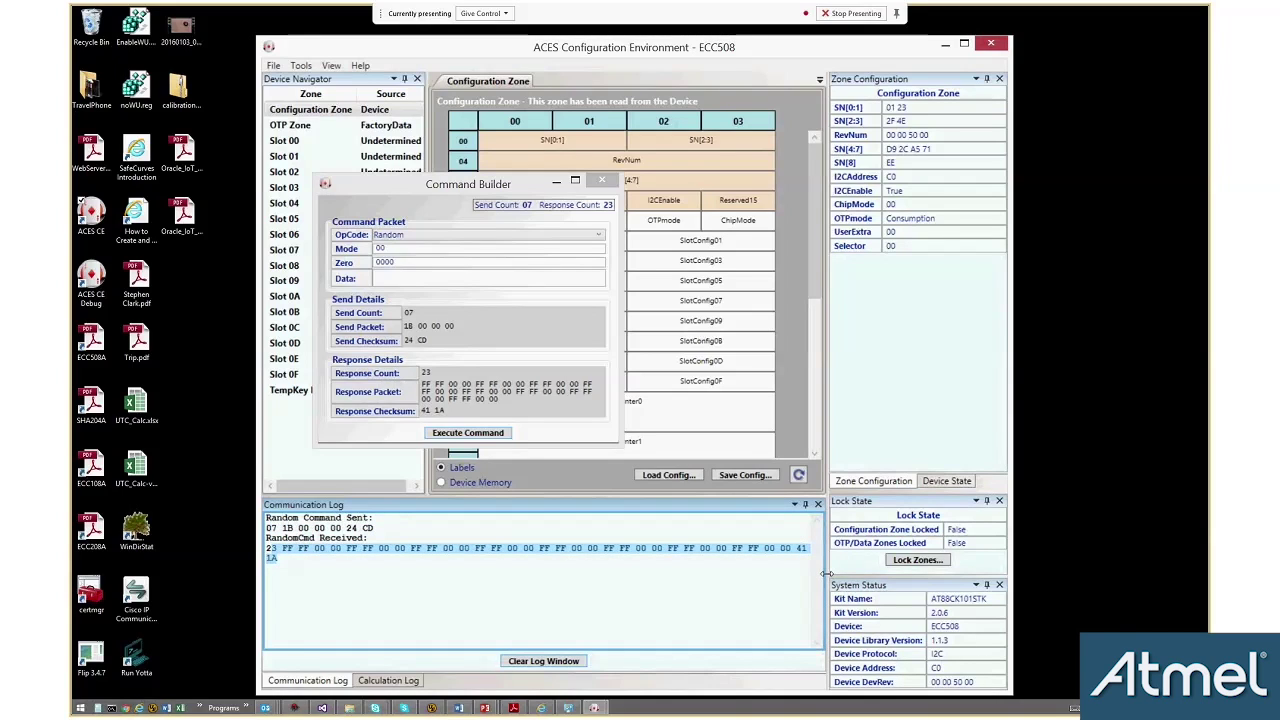
- Widen the communication log so the Random response fits on one line, and close the Command Builder
{"action": "left_click_drag", "start_coordinate": [826, 574], "coordinate": [845, 574]}
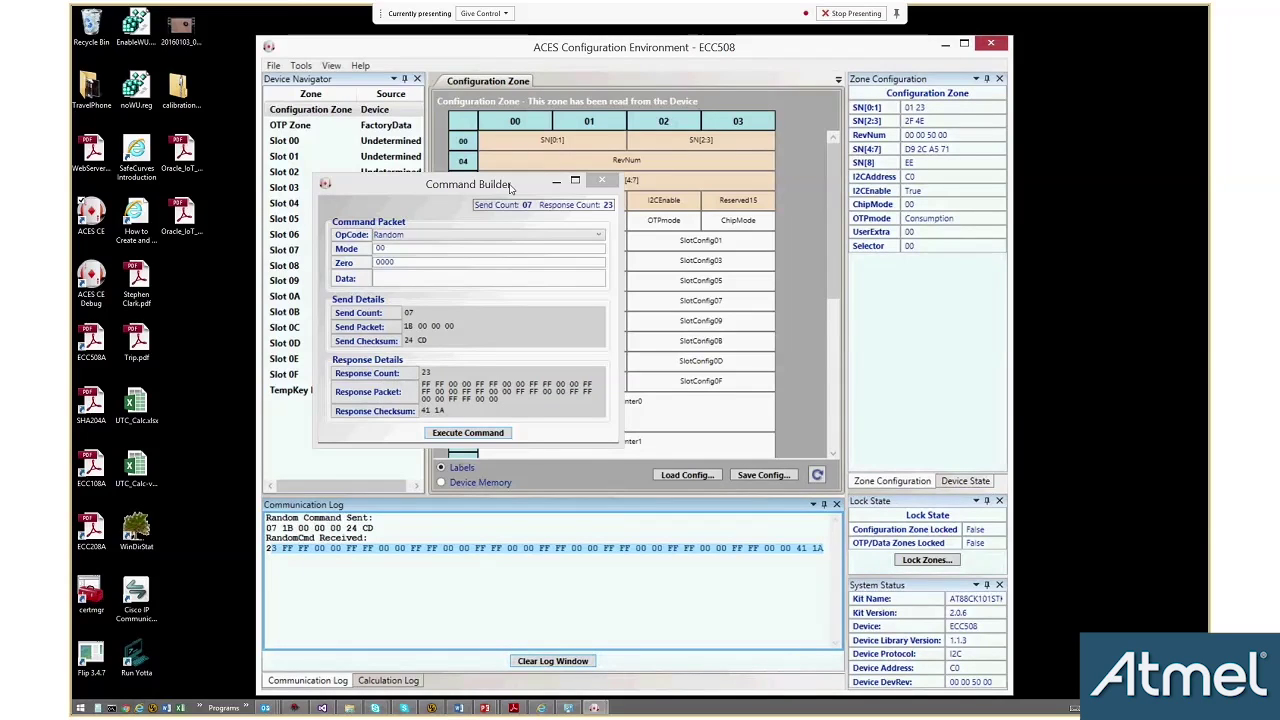
{"action": "left_click", "coordinate": [490, 234]}
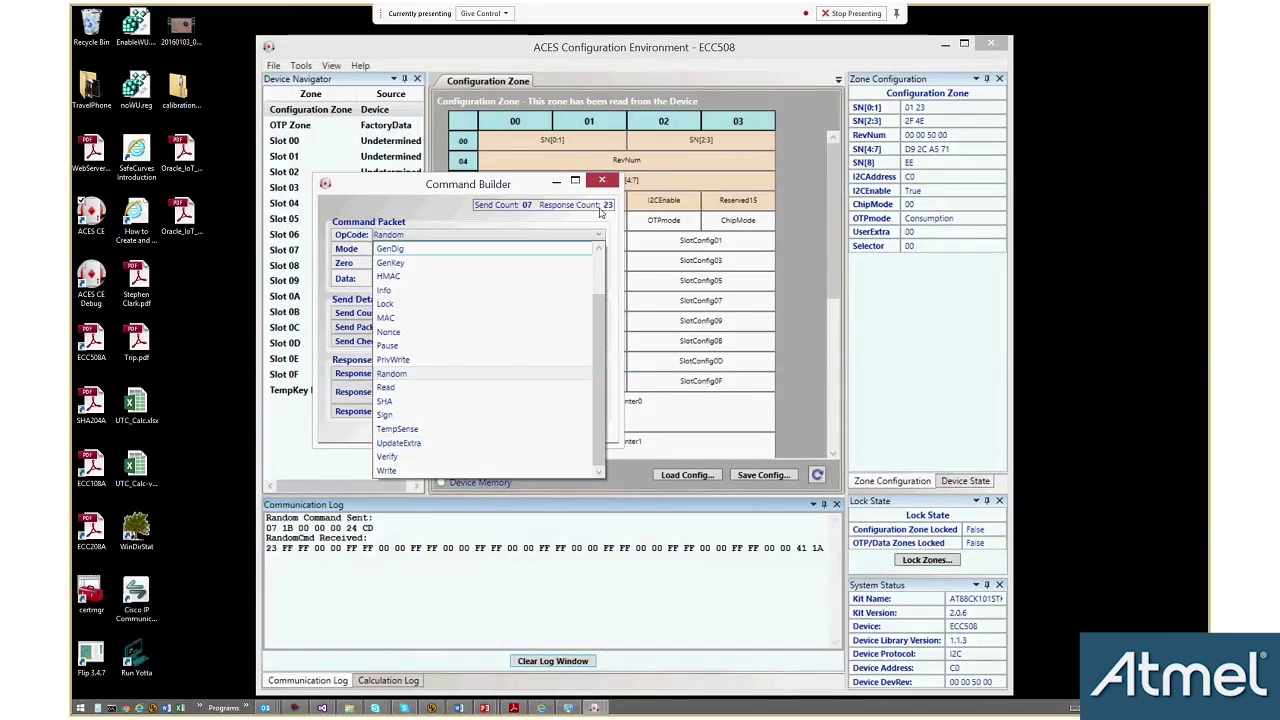
{"action": "left_click", "coordinate": [441, 180]}
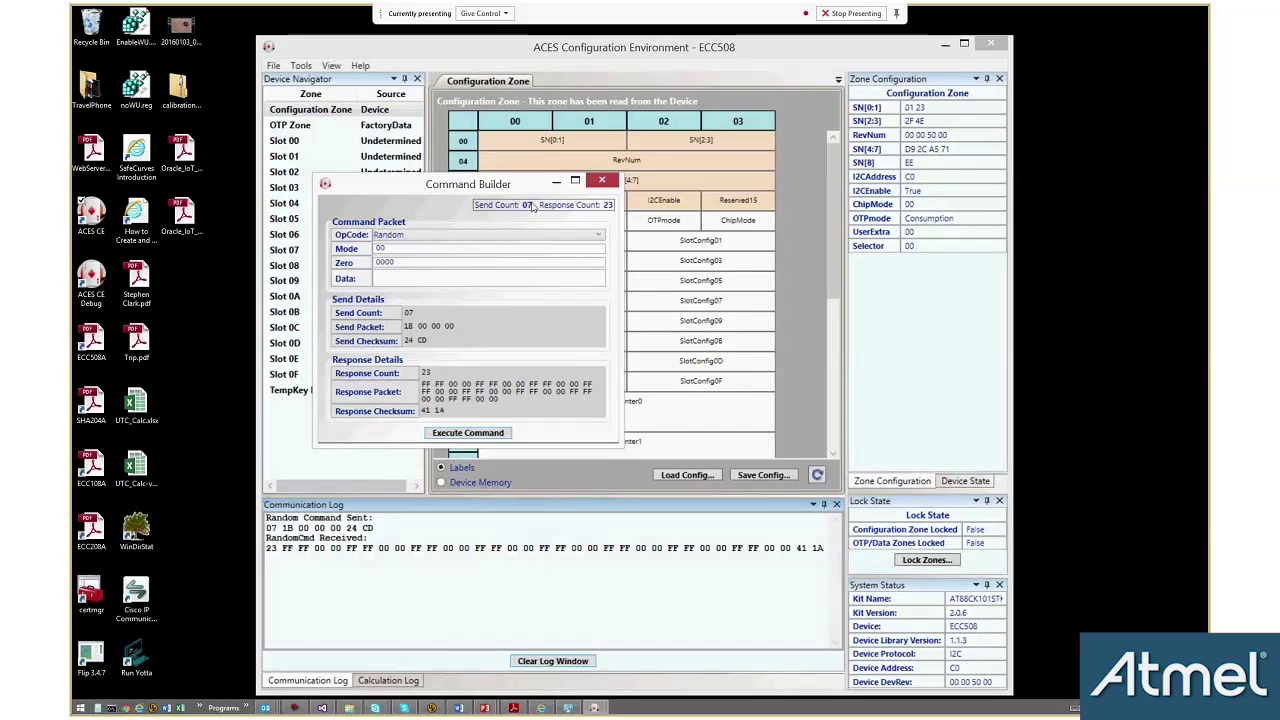
{"action": "left_click", "coordinate": [602, 181]}
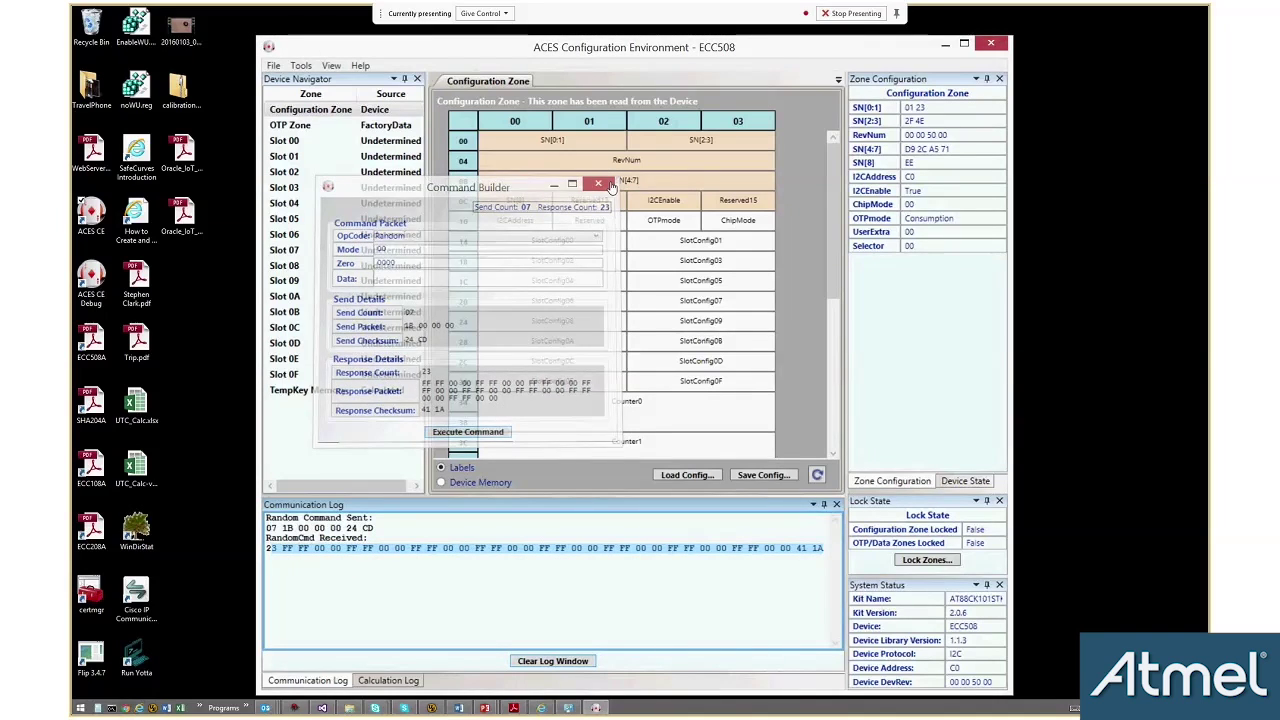
- Inspect the Lock Zone dialog's zone options and personalization filename, close it without locking, and look over the remaining tool commands
{"action": "left_click", "coordinate": [300, 65]}
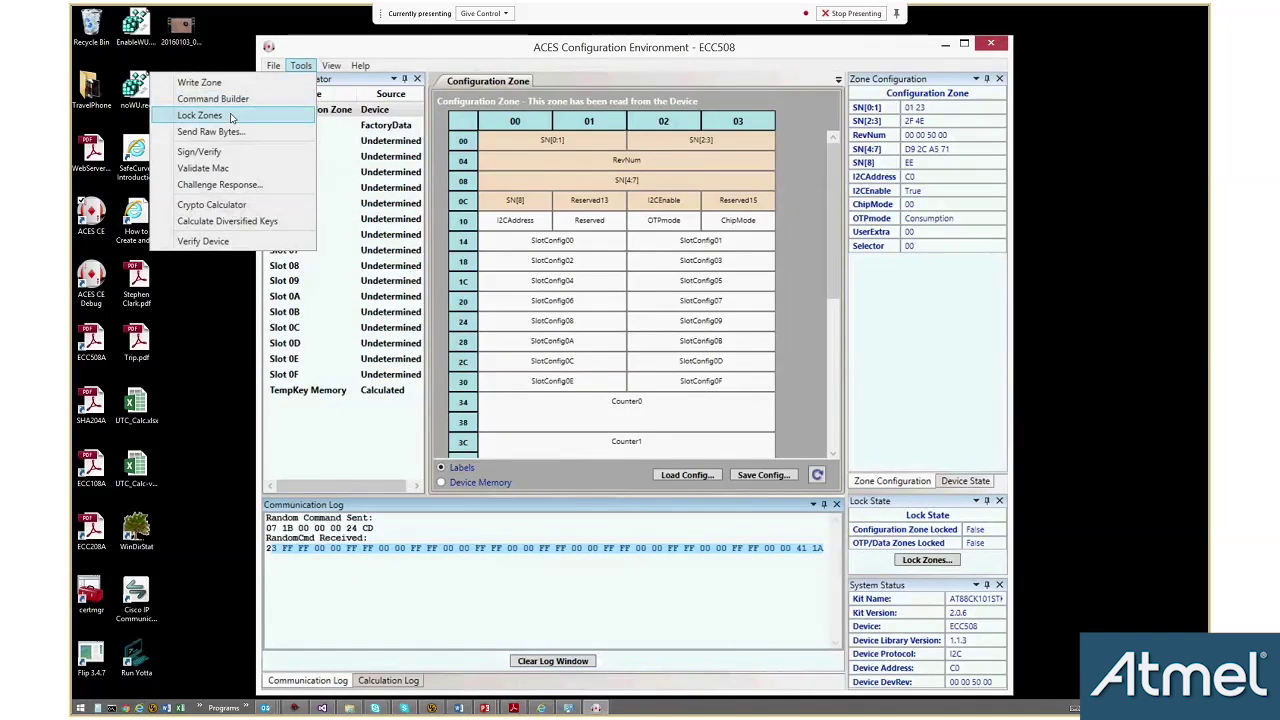
{"action": "left_click", "coordinate": [200, 115]}
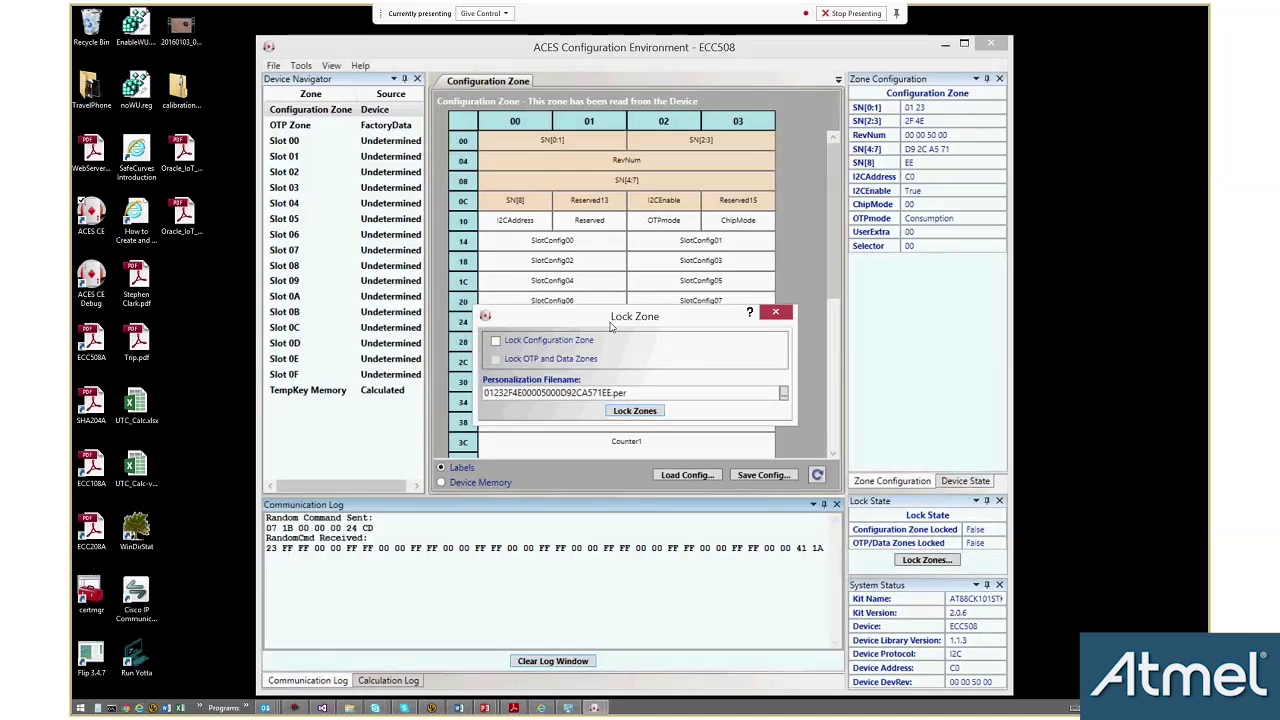
{"action": "left_click_drag", "start_coordinate": [619, 323], "coordinate": [391, 206]}
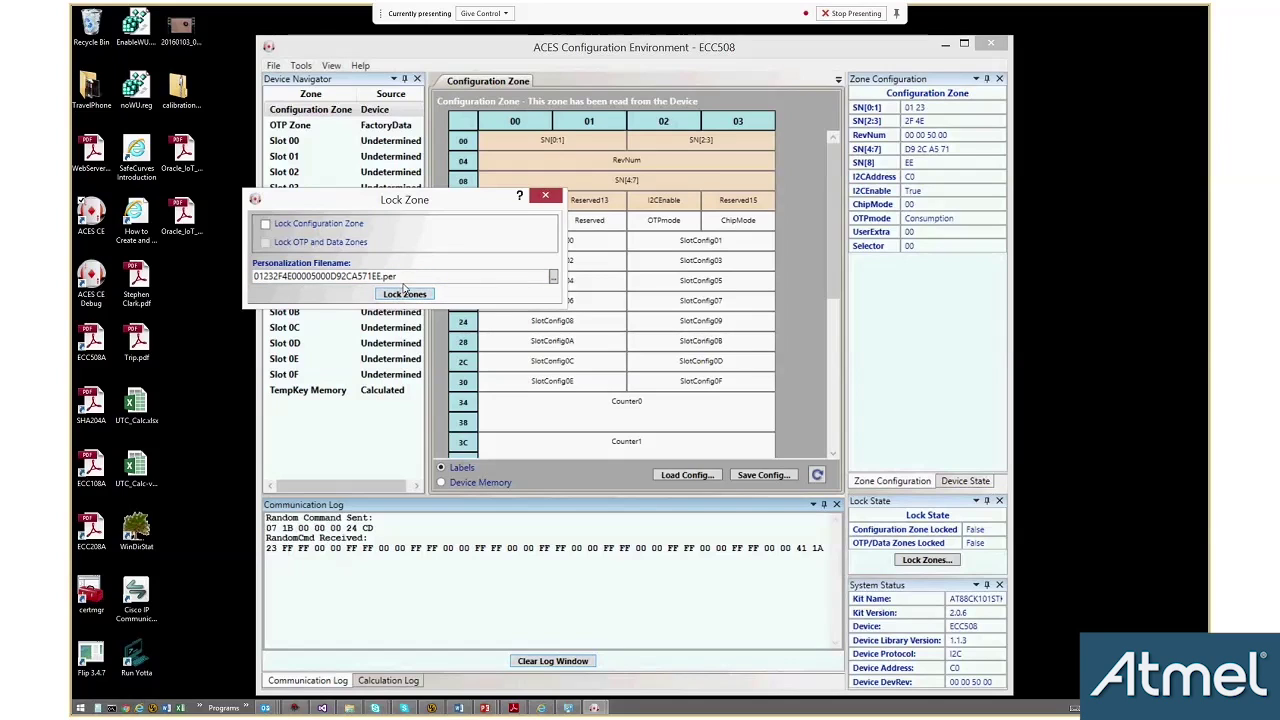
{"action": "left_click", "coordinate": [545, 195]}
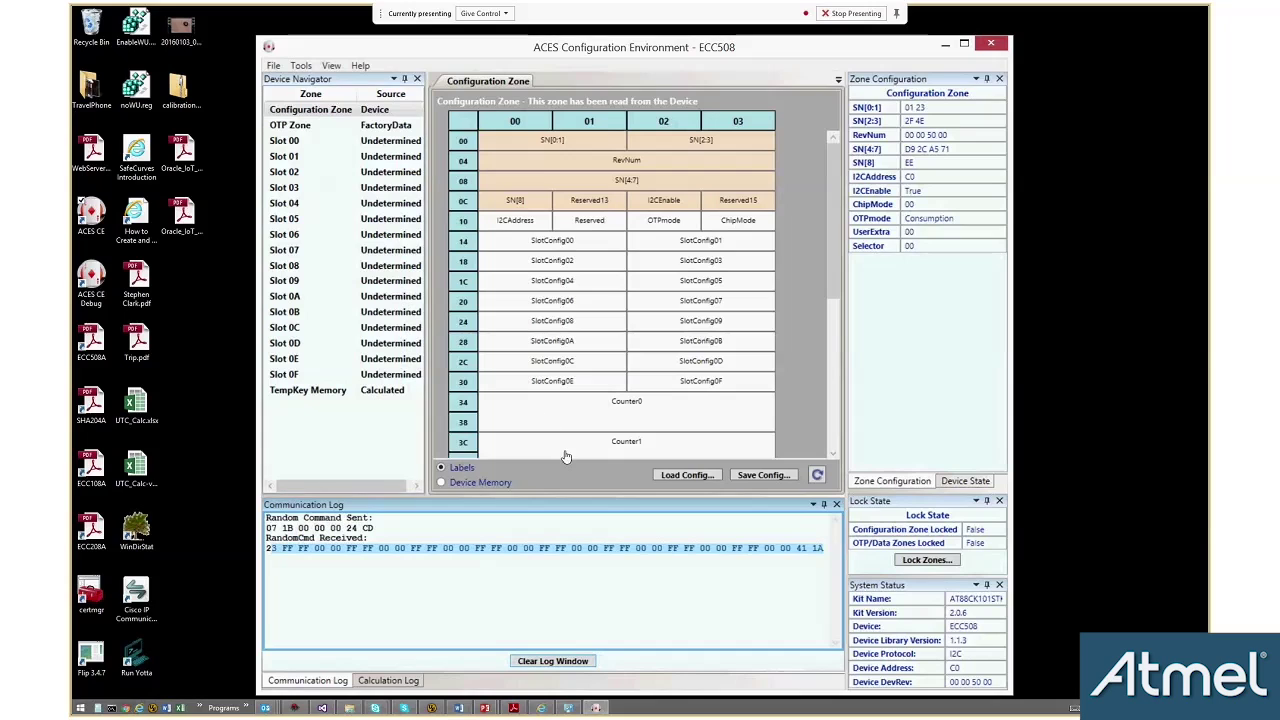
{"action": "mouse_move", "coordinate": [562, 455]}
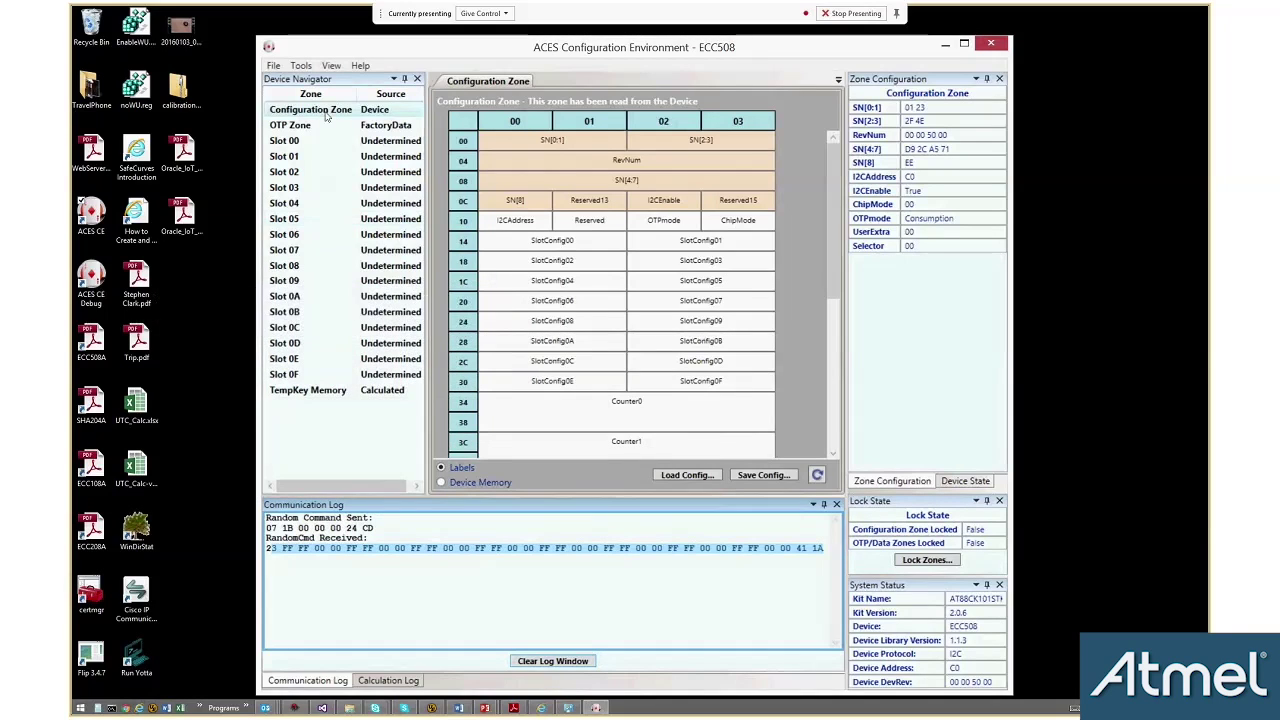
{"action": "left_click", "coordinate": [300, 66]}
{"action": "mouse_move", "coordinate": [275, 67]}
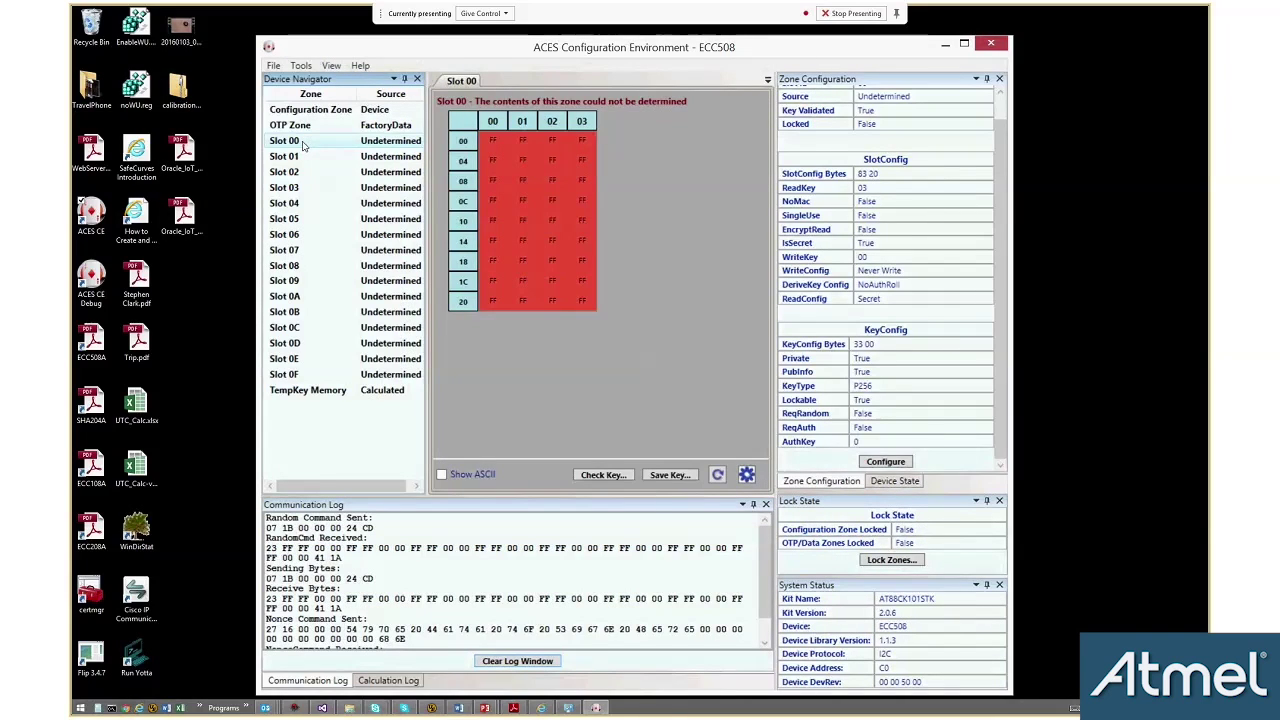
- Review Slot 00's SlotConfig and KeyConfig options, including the ECC key type, and close the dialog without writing to the chip
{"action": "left_click", "coordinate": [303, 146]}
{"action": "left_click", "coordinate": [747, 476]}
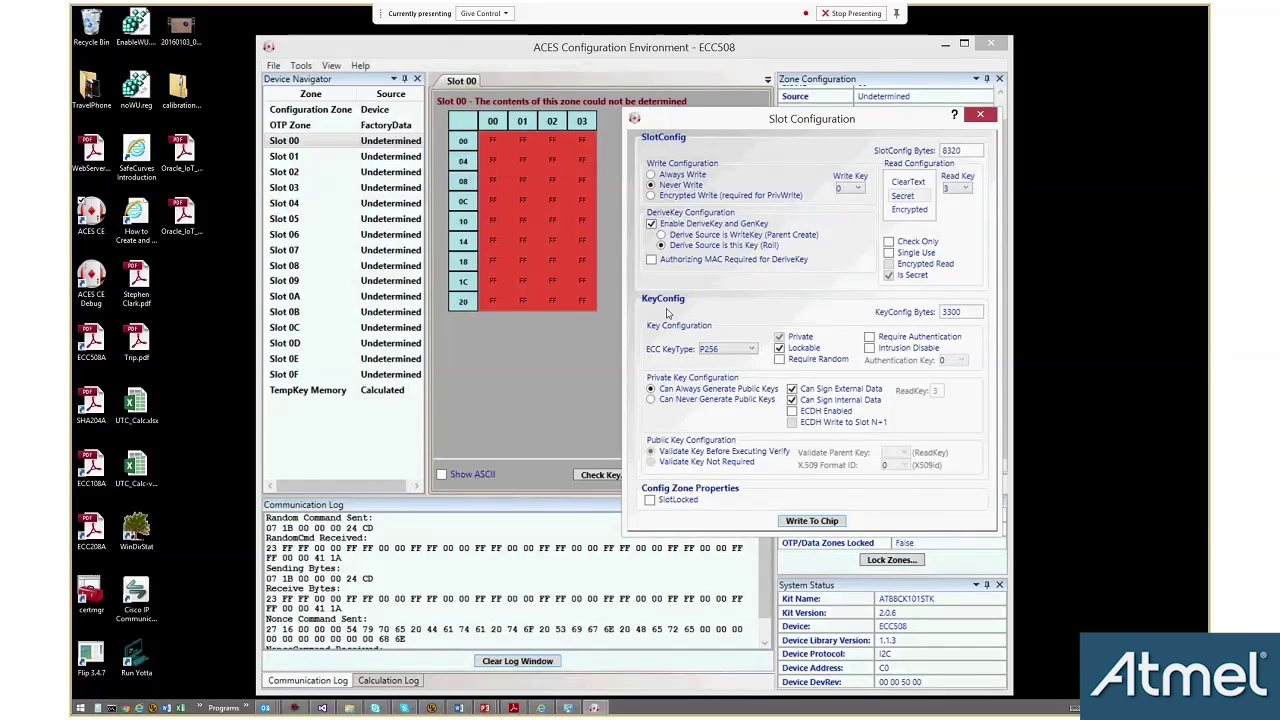
{"action": "left_click", "coordinate": [742, 355]}
{"action": "left_click", "coordinate": [742, 368]}
{"action": "left_click", "coordinate": [980, 115]}
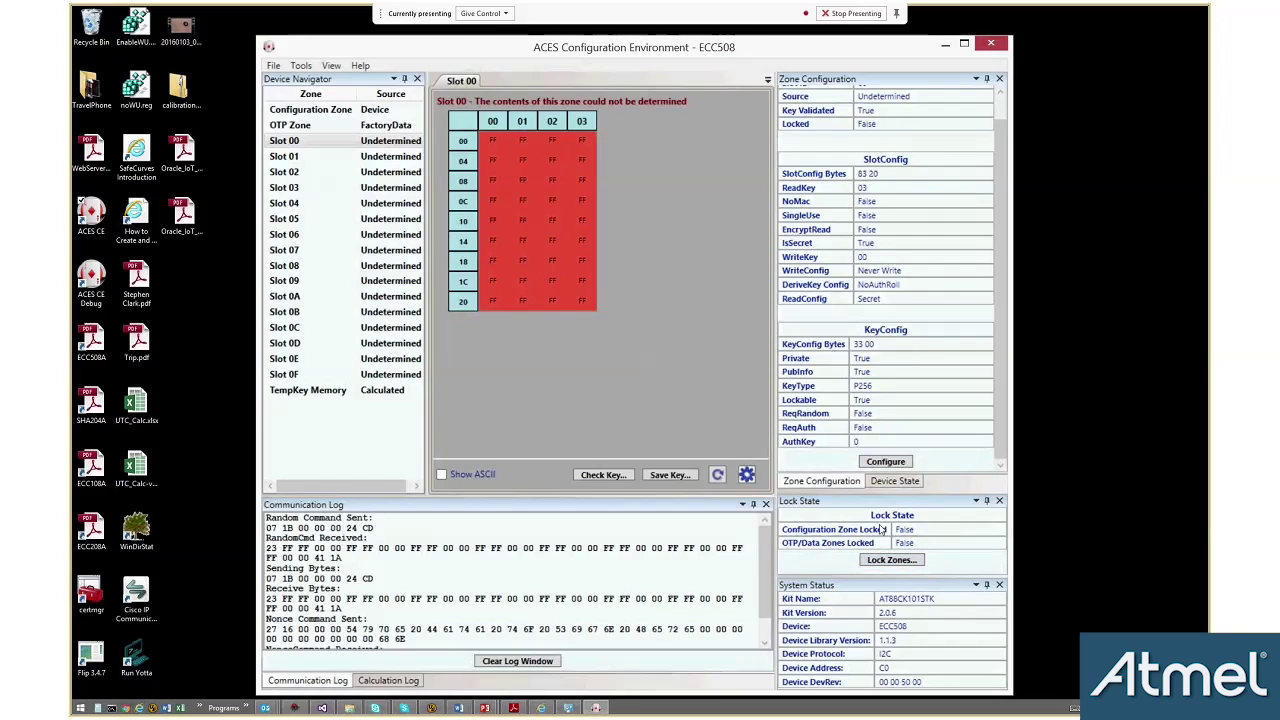
- Lock the device's Configuration Zone only, leaving the OTP and Data Zones unlocked and keeping the suggested personalization filename
{"action": "left_click", "coordinate": [909, 566]}
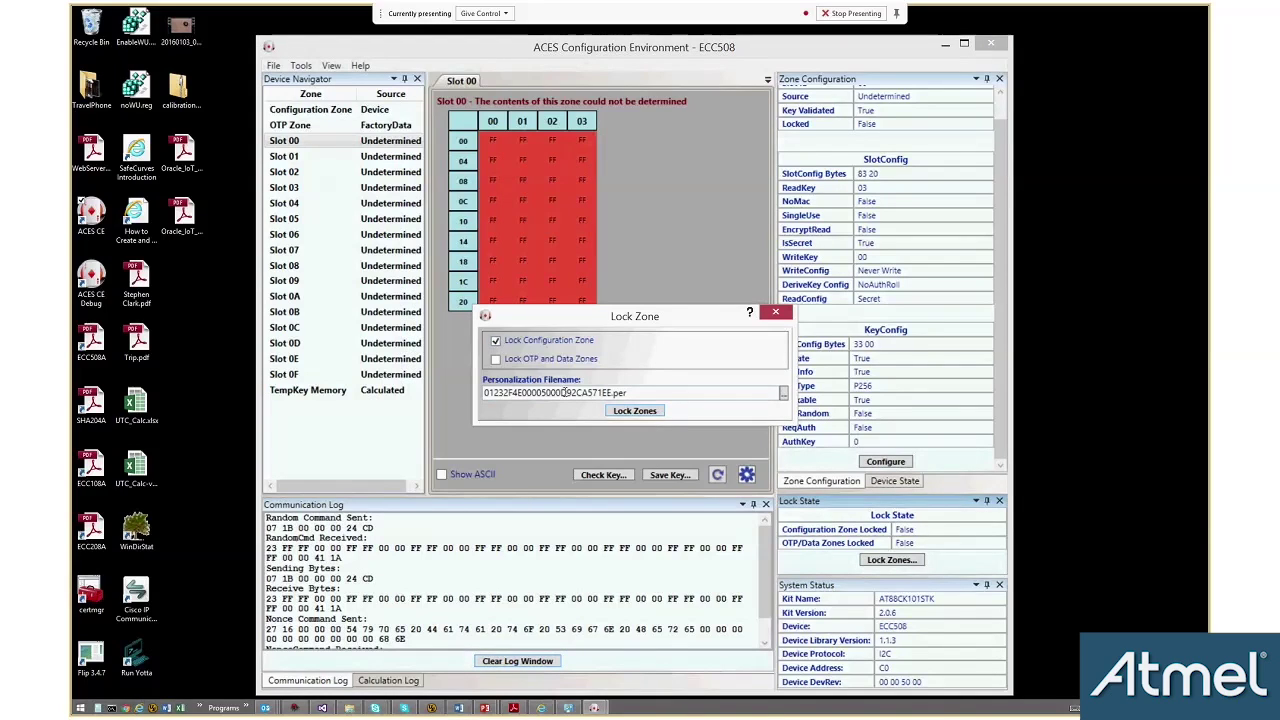
{"action": "left_click", "coordinate": [632, 411]}
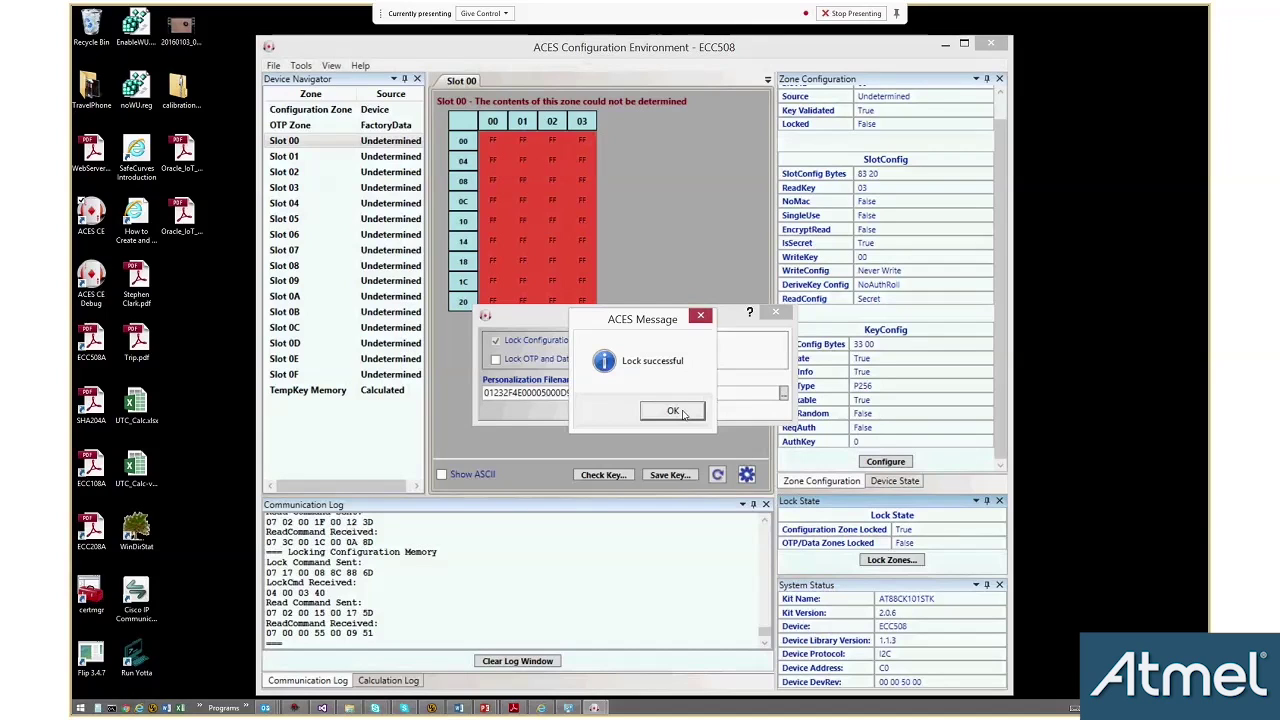
{"action": "left_click", "coordinate": [672, 411]}
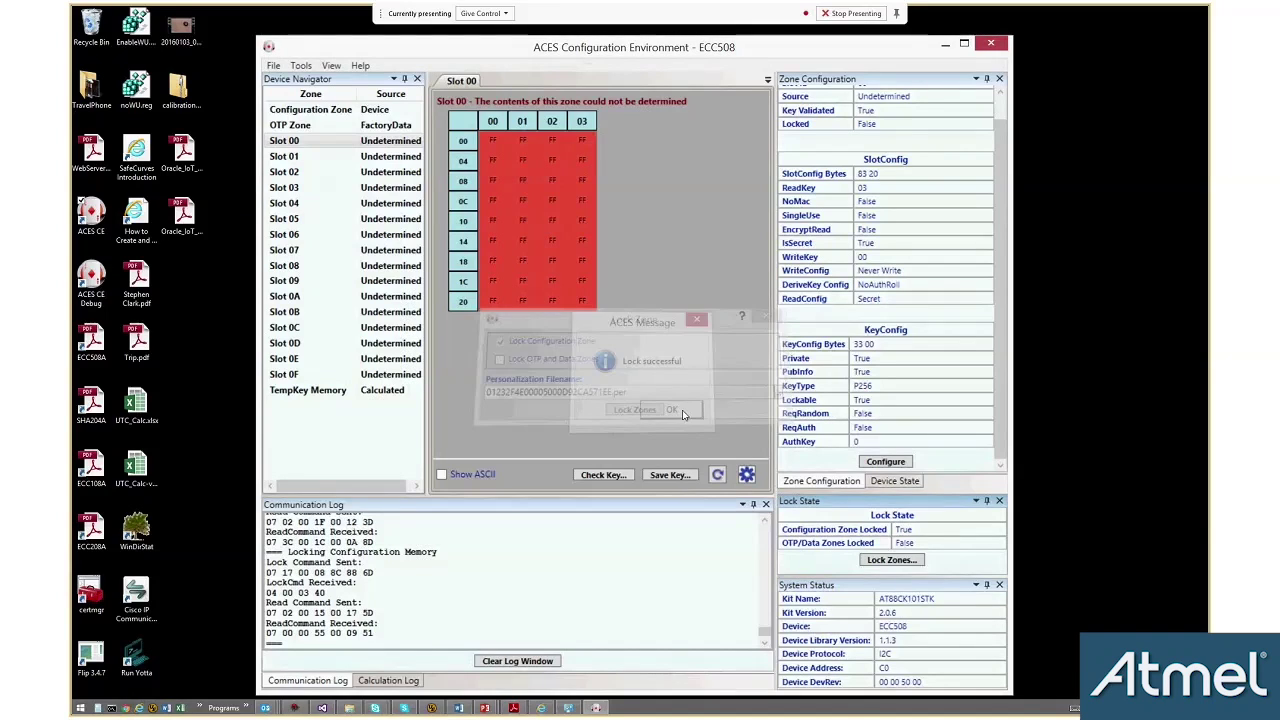
- Build a GenKey command with Mode 04 and KeyID 0000, clear the communication log, and execute the command on the device
{"action": "left_click", "coordinate": [301, 66]}
{"action": "left_click", "coordinate": [289, 96]}
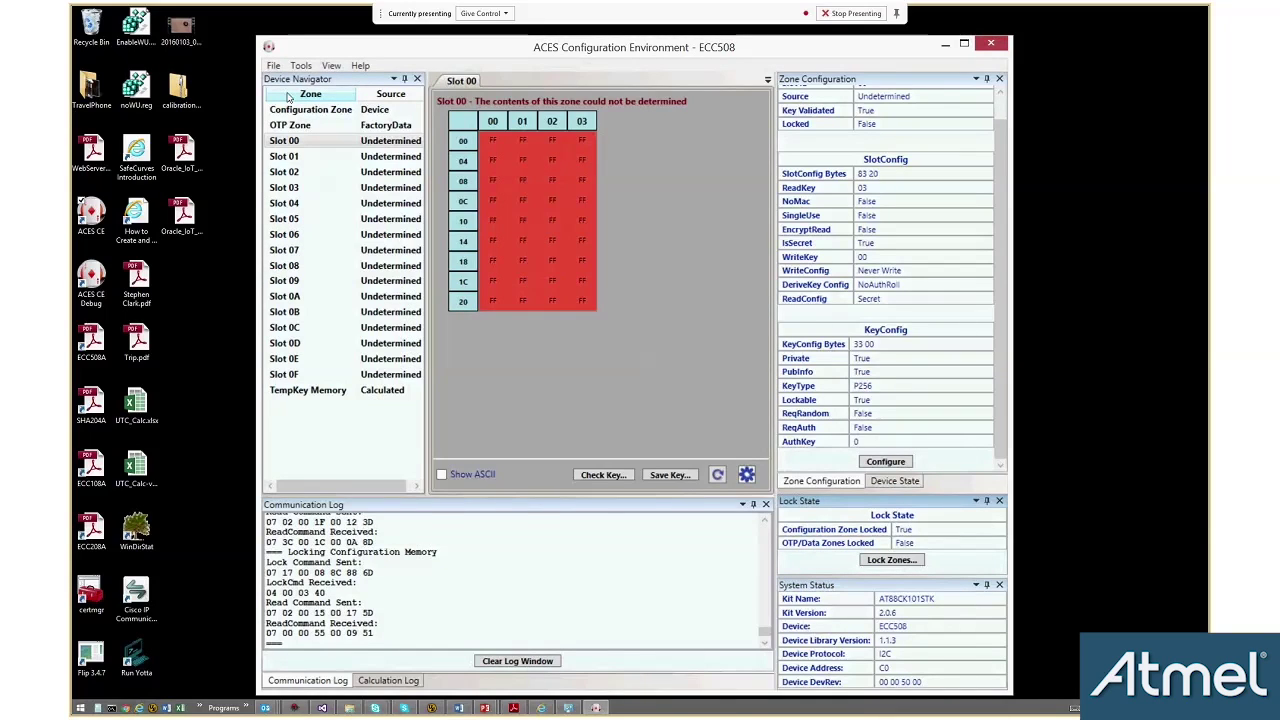
{"action": "left_click", "coordinate": [600, 271]}
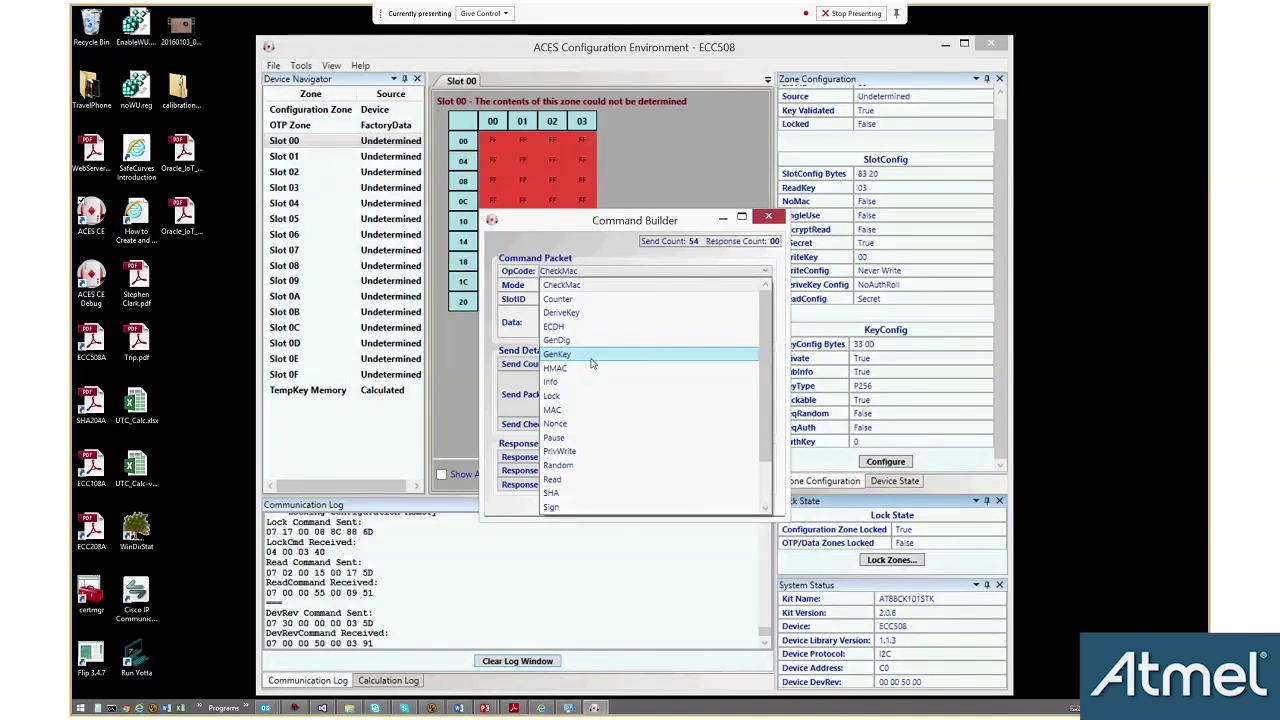
{"action": "left_click", "coordinate": [591, 360]}
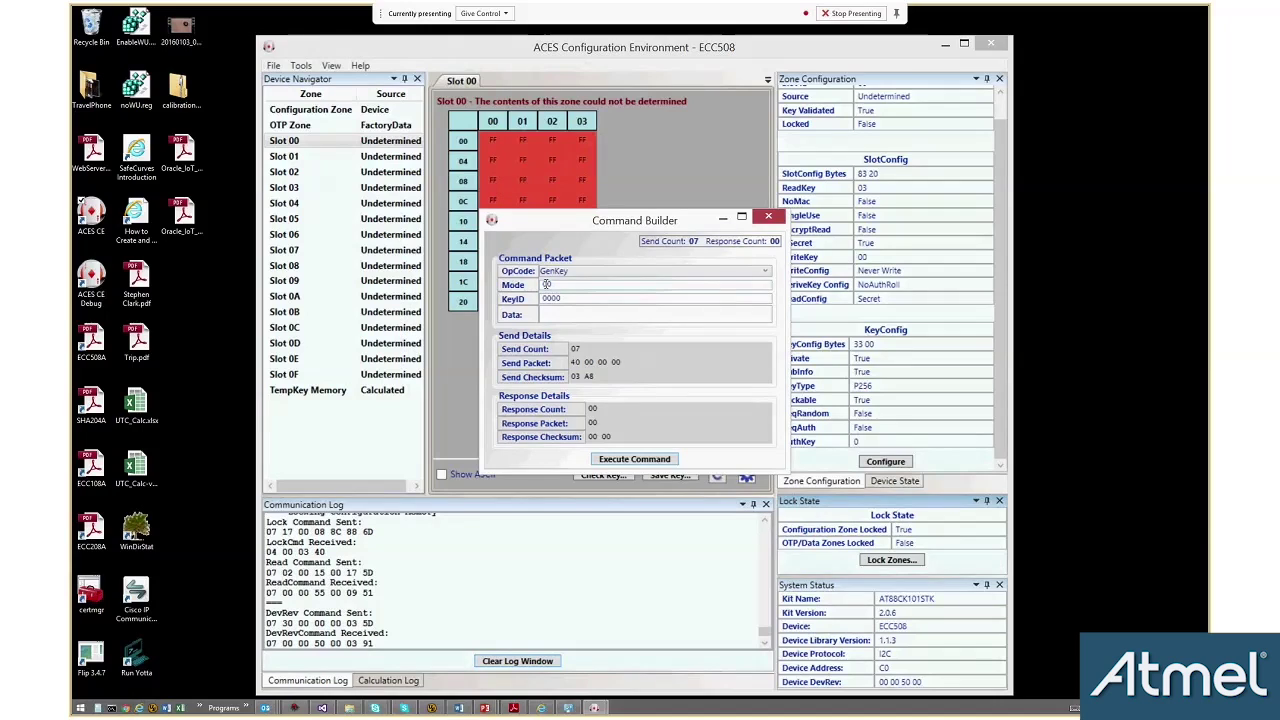
{"action": "left_click", "coordinate": [550, 284]}
{"action": "type", "text": "4"}
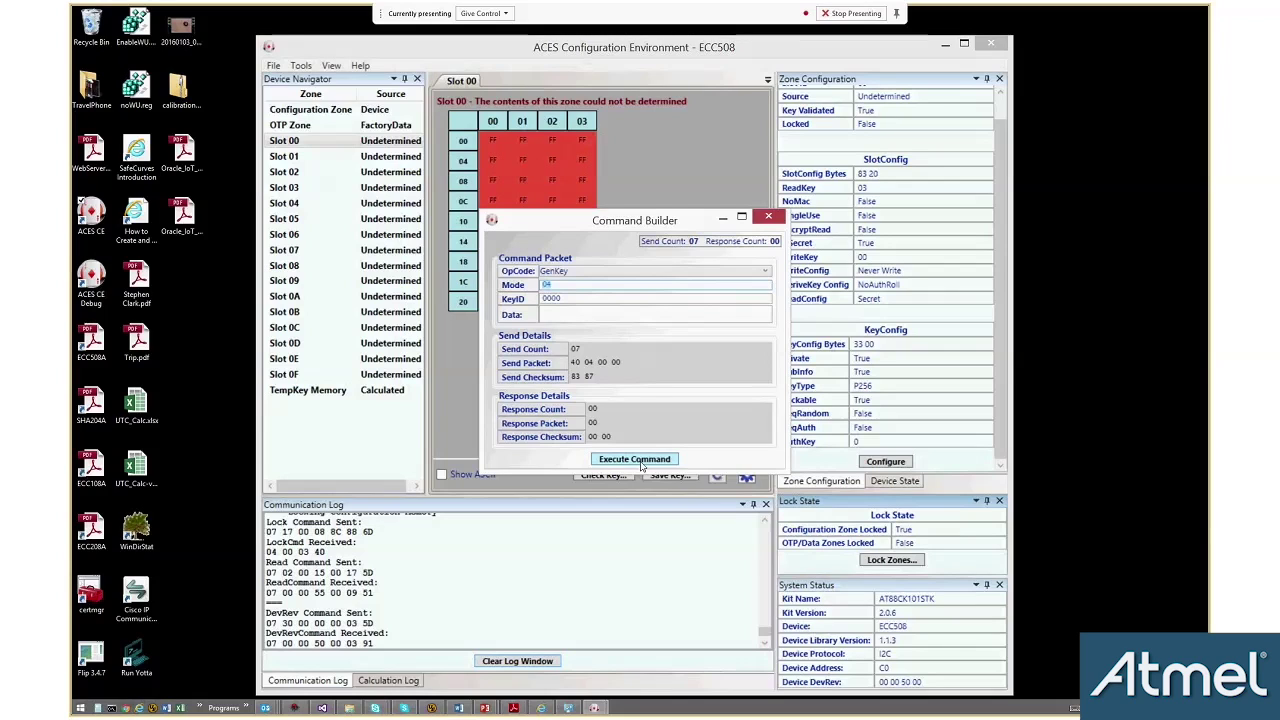
{"action": "left_click", "coordinate": [545, 662]}
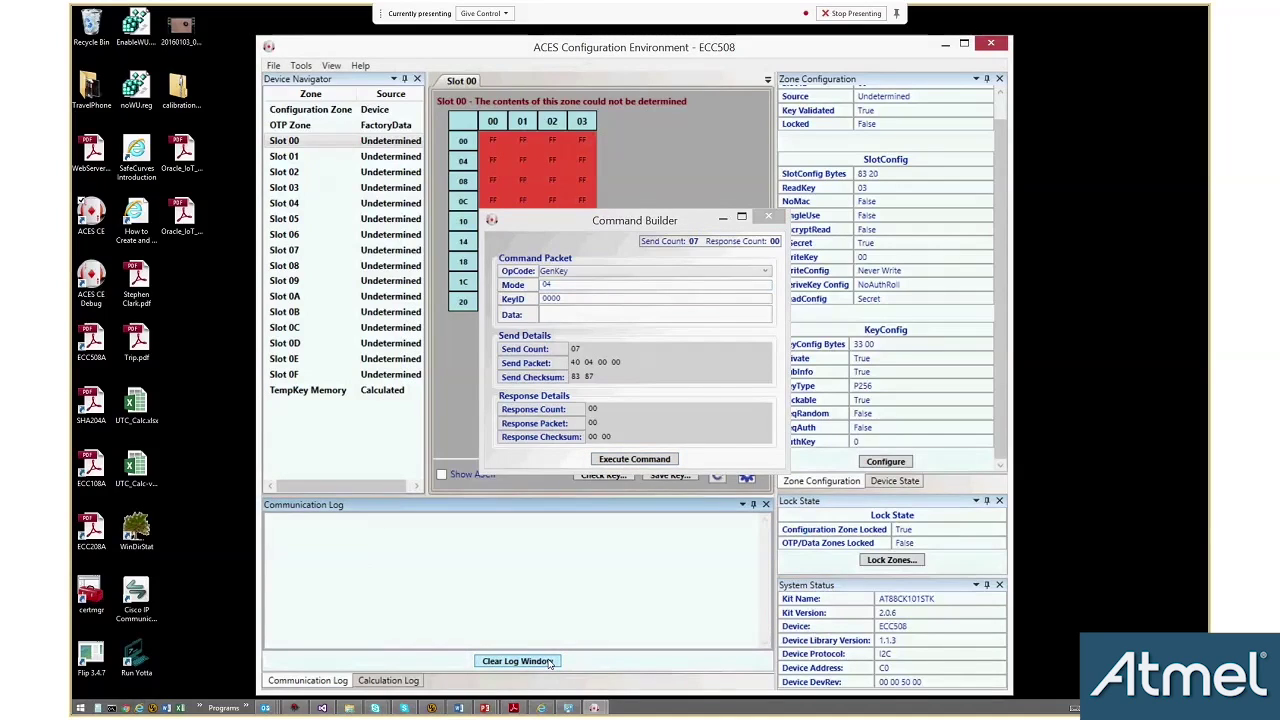
{"action": "left_click", "coordinate": [668, 462]}
- Highlight the sent GenKey bytes and the returned public key bytes in the communication log, and close the Command Builder
{"action": "left_click_drag", "start_coordinate": [267, 527], "coordinate": [376, 527]}
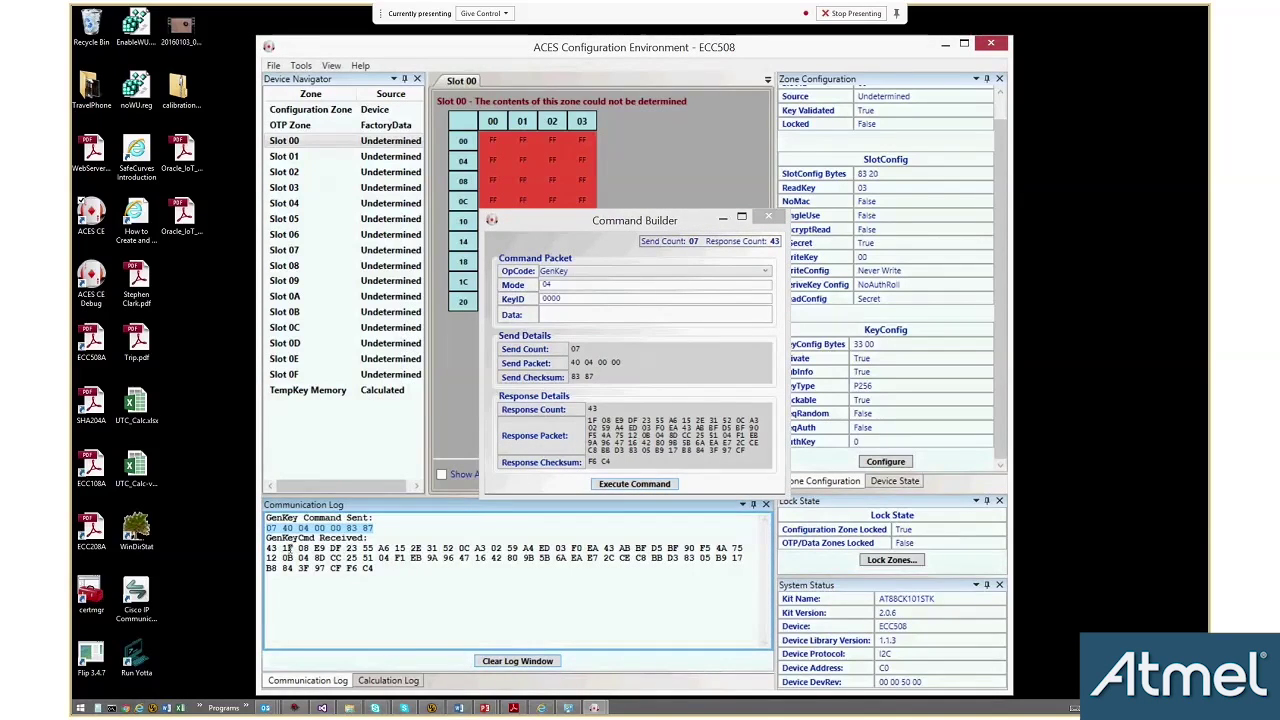
{"action": "left_click_drag", "start_coordinate": [266, 548], "coordinate": [342, 569]}
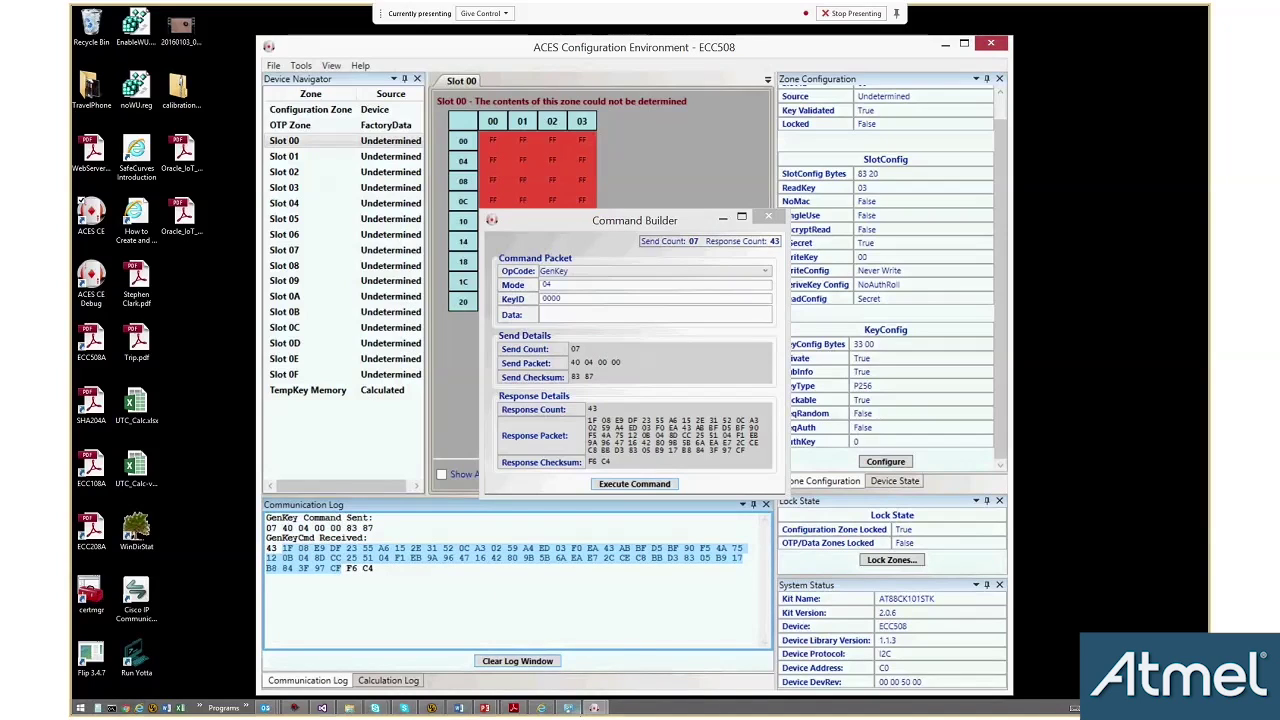
{"action": "mouse_move", "coordinate": [570, 708]}
{"action": "left_click", "coordinate": [768, 218]}
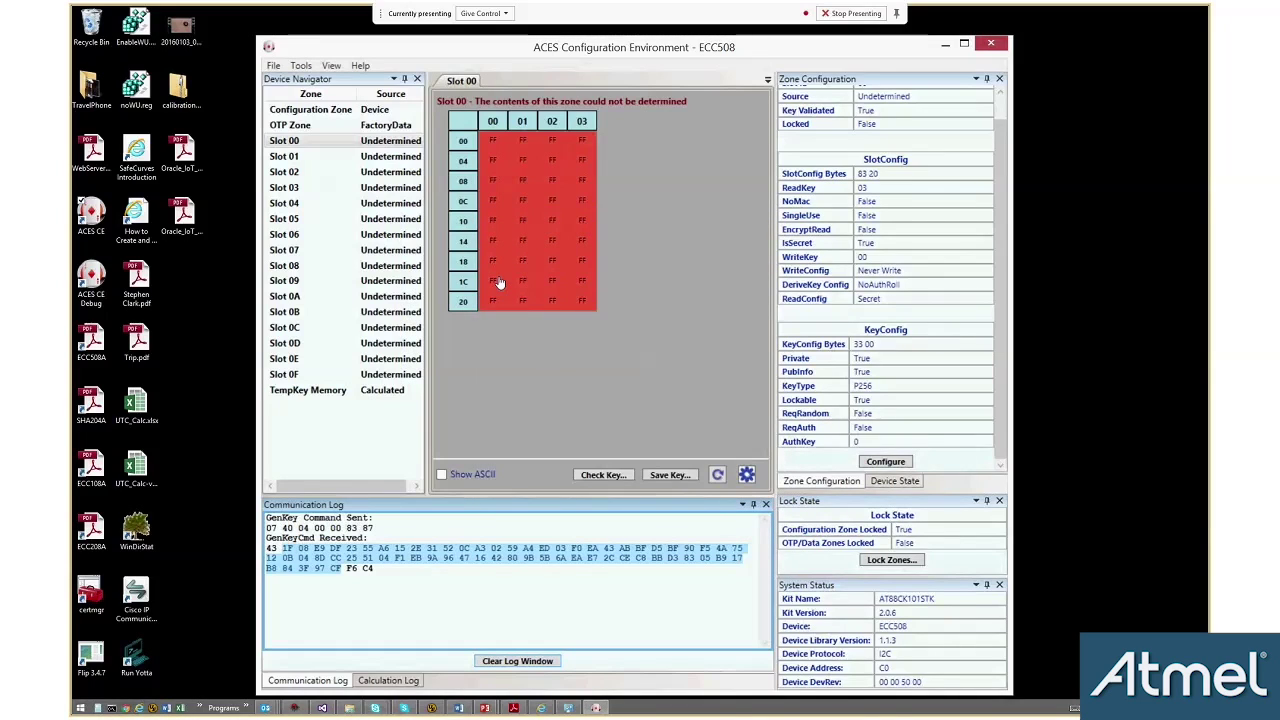
- View Slot 08's contents and configuration, and highlight the public key bytes of the GenKey response in the communication log
{"action": "left_click", "coordinate": [344, 266]}
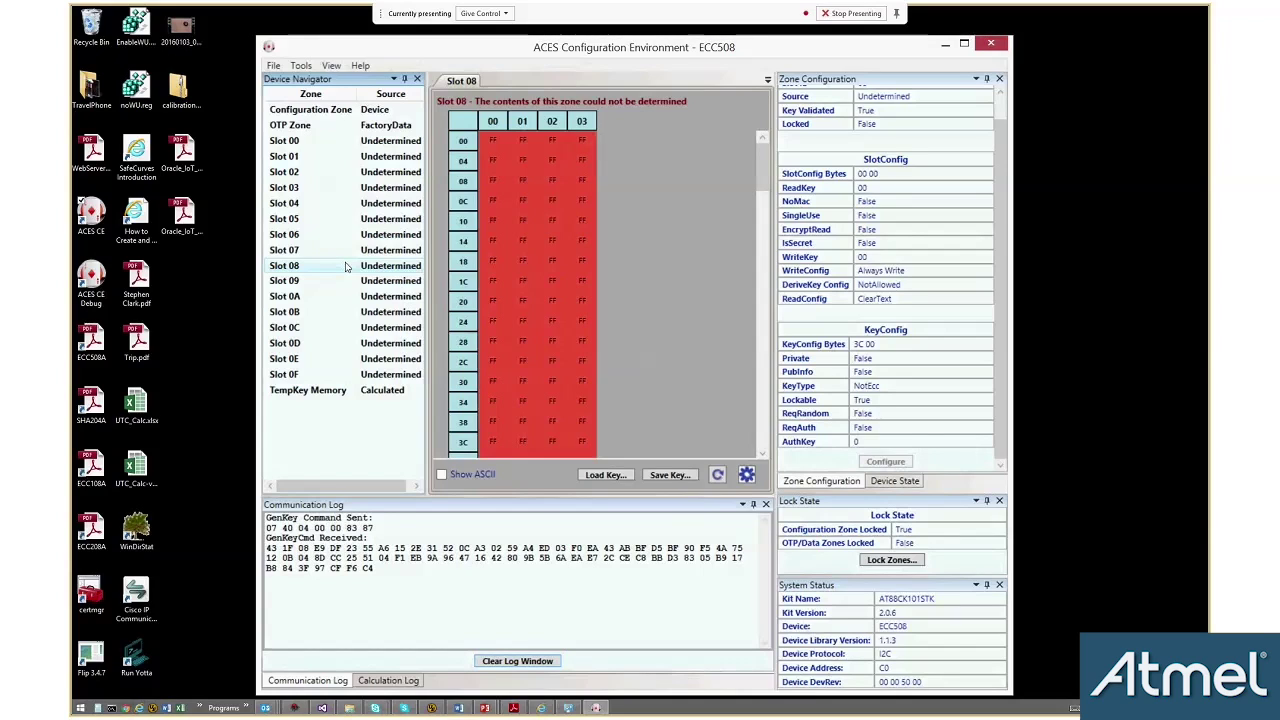
{"action": "left_click", "coordinate": [346, 266]}
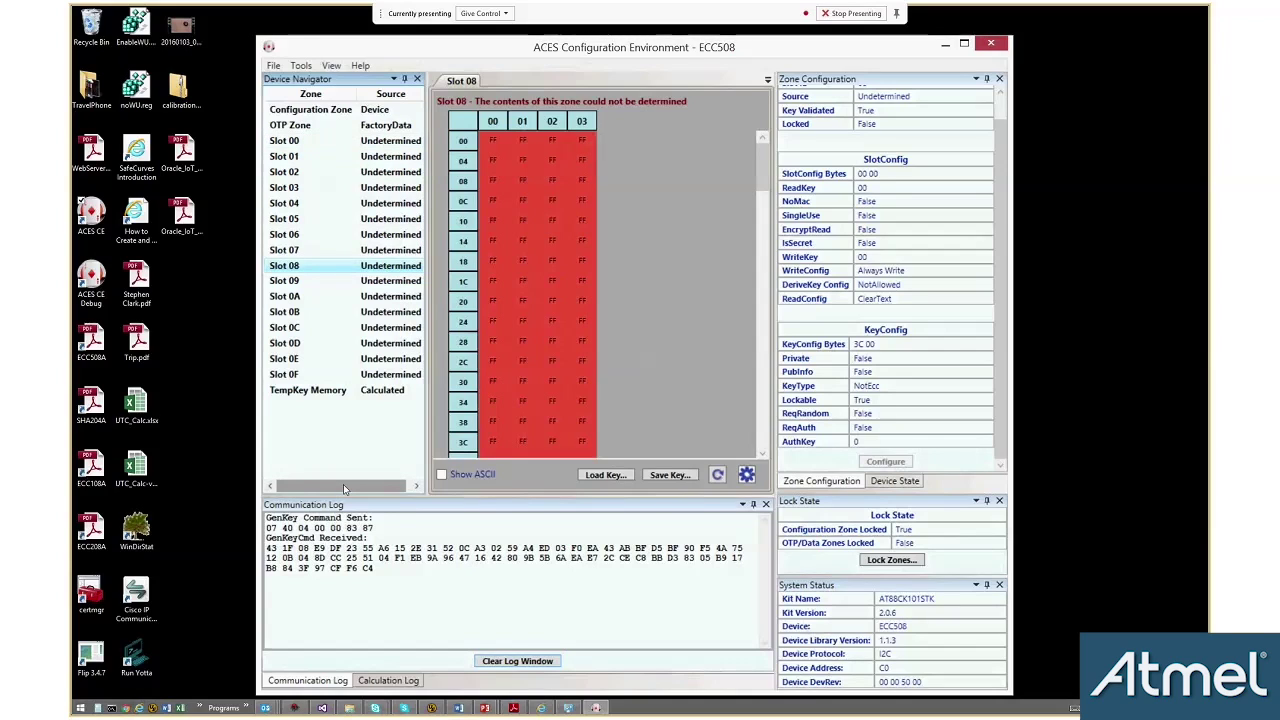
{"action": "left_click_drag", "start_coordinate": [266, 548], "coordinate": [329, 560]}
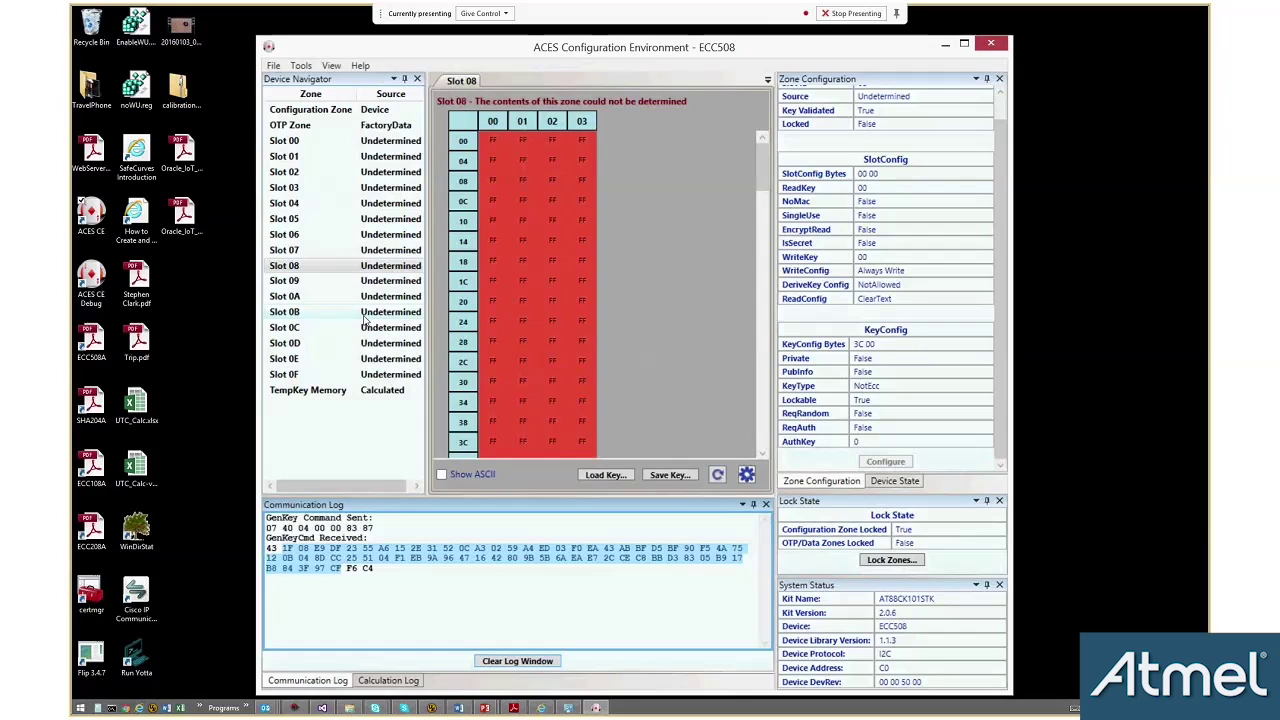
- Inspect the contents, slot descriptions and configuration of Slots 04, 05 and 06, and compare their KeyType settings with Slot 00
{"action": "left_click", "coordinate": [397, 207]}
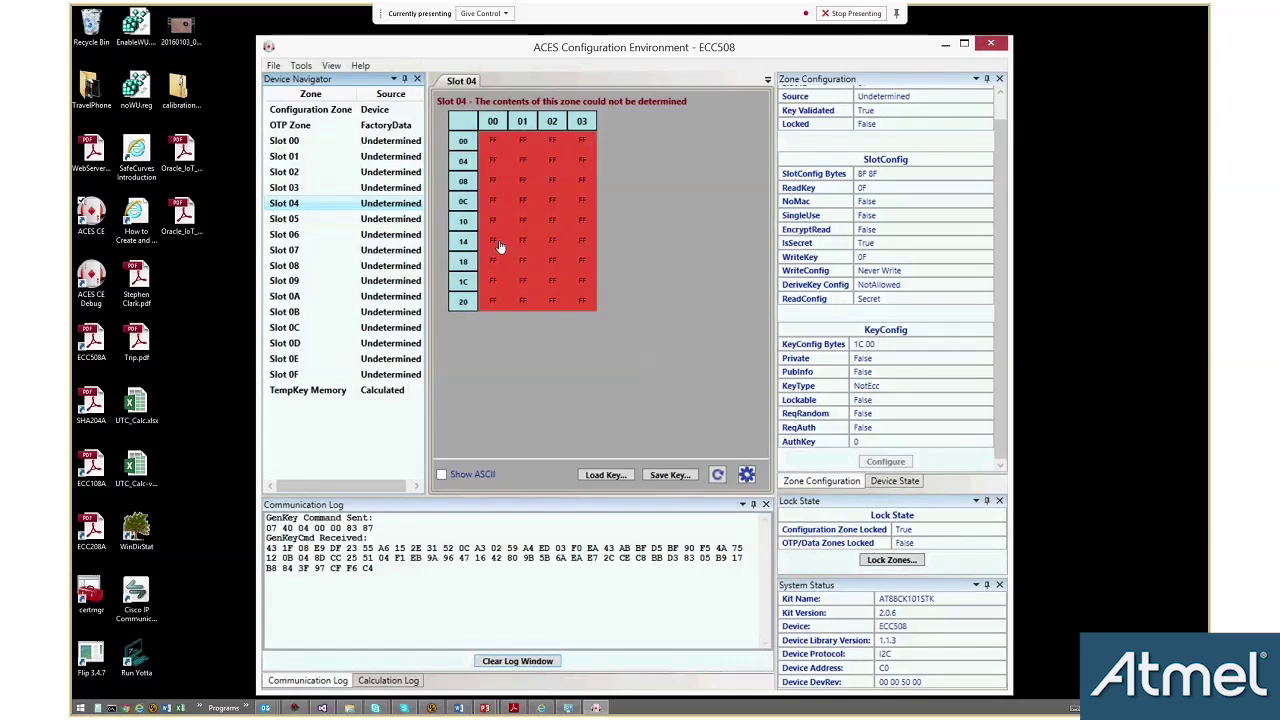
{"action": "mouse_move", "coordinate": [492, 243]}
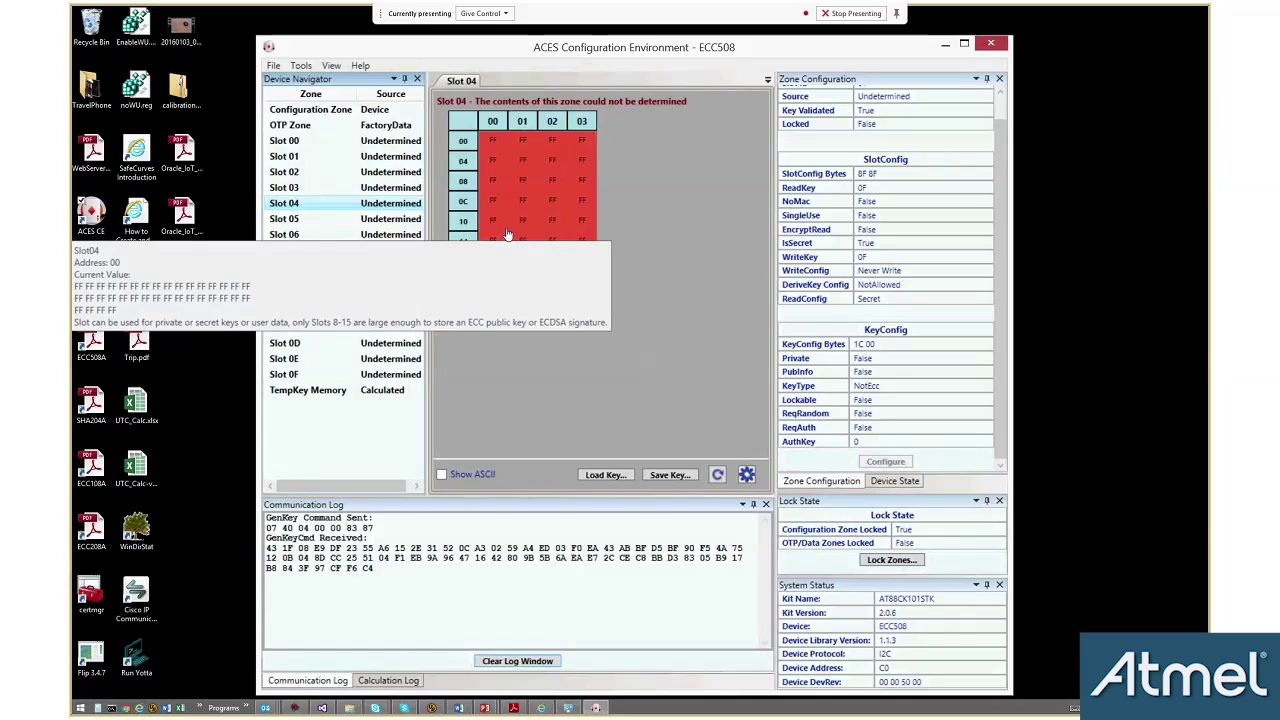
{"action": "left_click", "coordinate": [336, 222]}
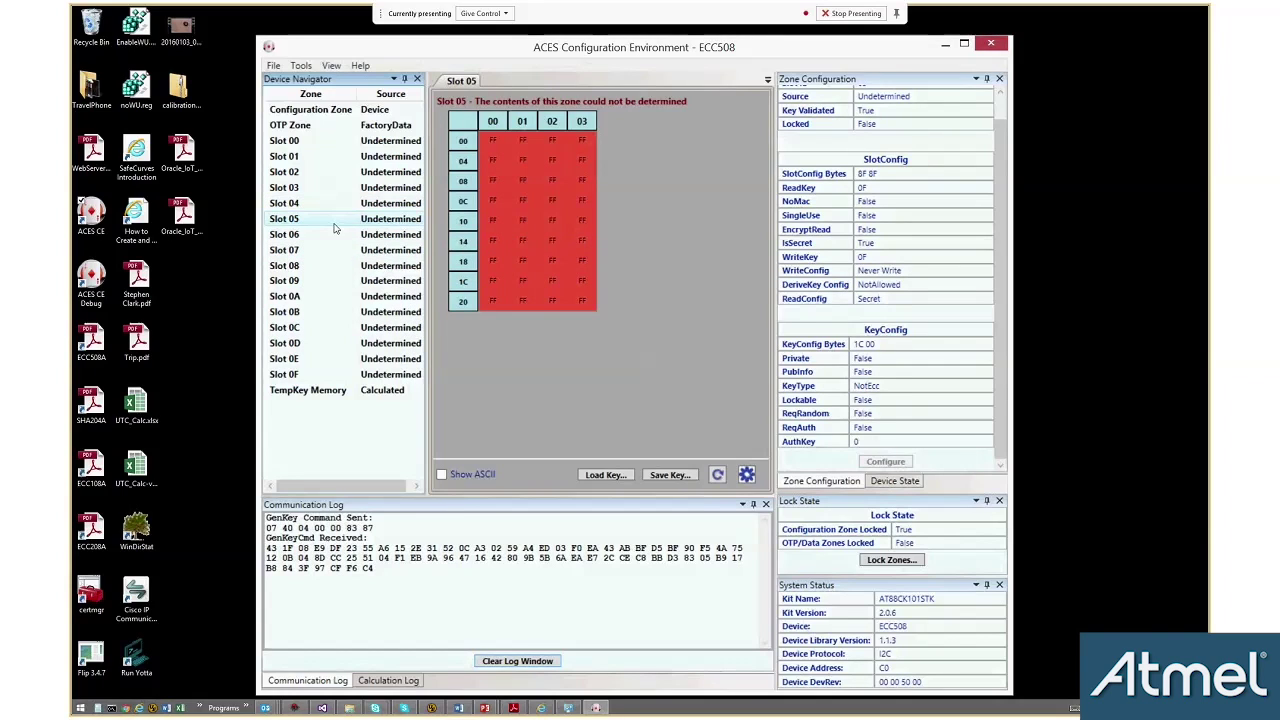
{"action": "left_click", "coordinate": [328, 238]}
{"action": "left_click", "coordinate": [336, 222]}
{"action": "left_click", "coordinate": [352, 238]}
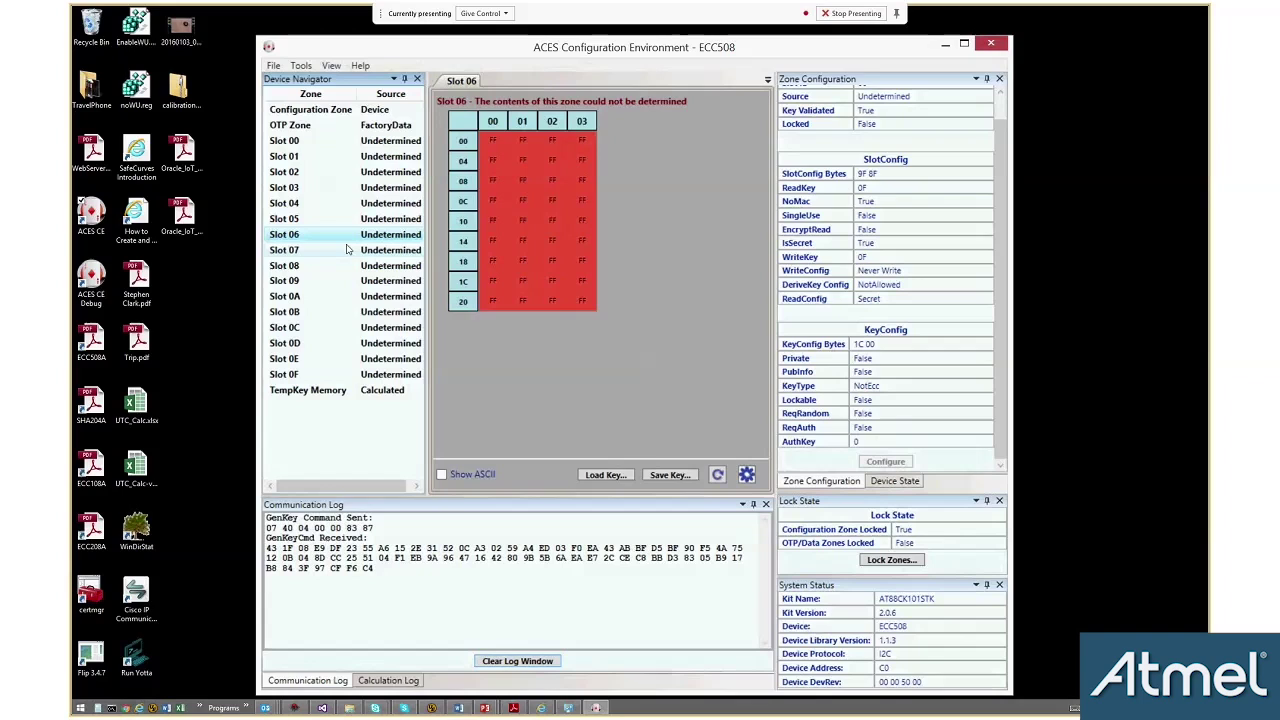
{"action": "mouse_move", "coordinate": [534, 266]}
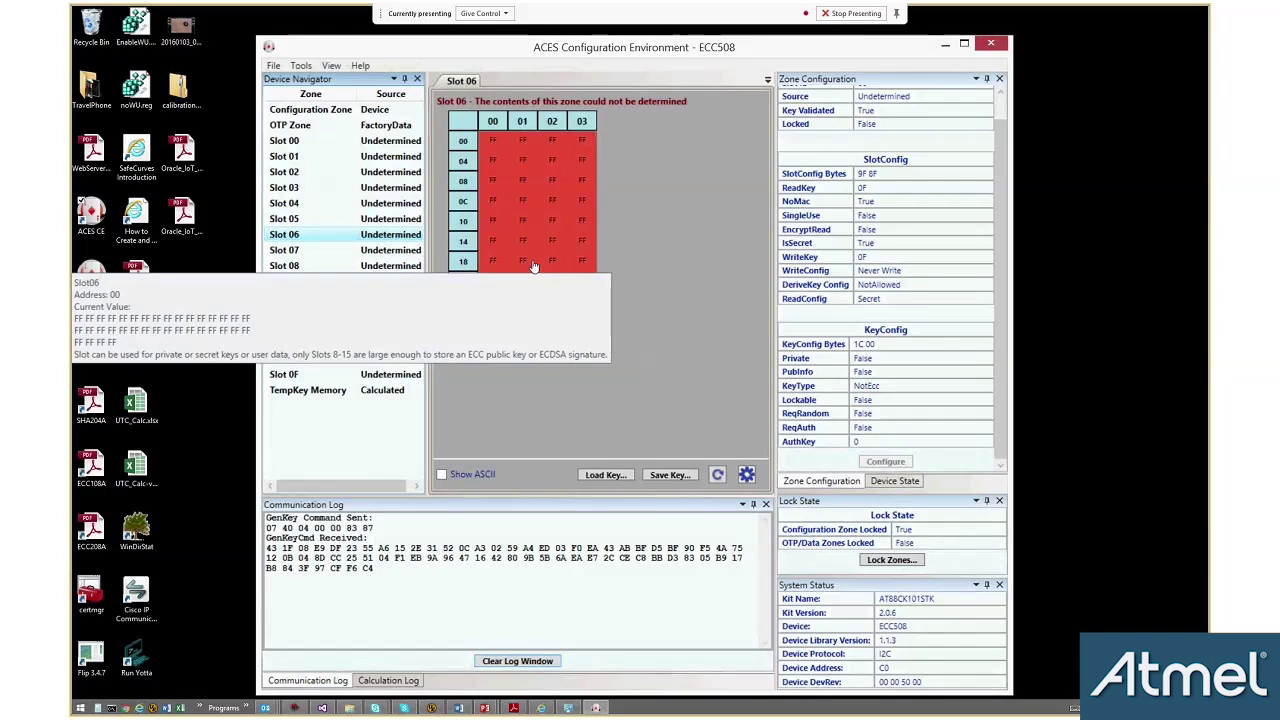
{"action": "left_click", "coordinate": [390, 144]}
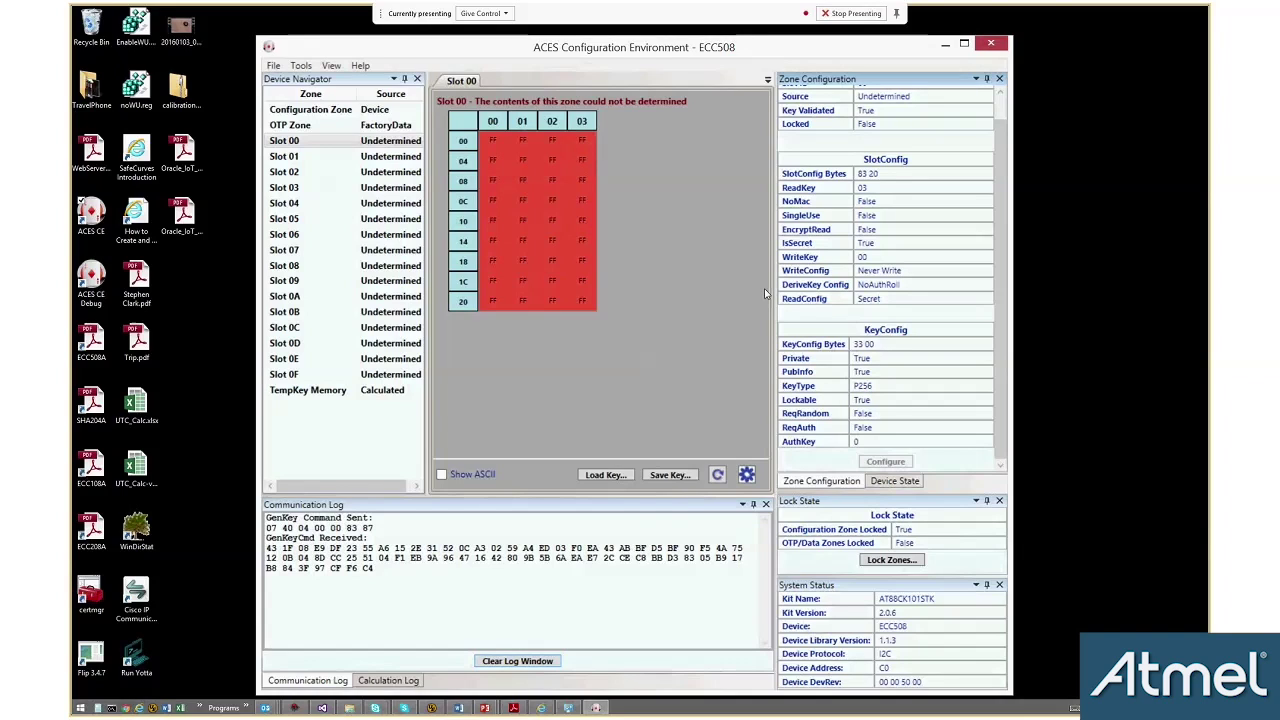
{"action": "left_click", "coordinate": [375, 222]}
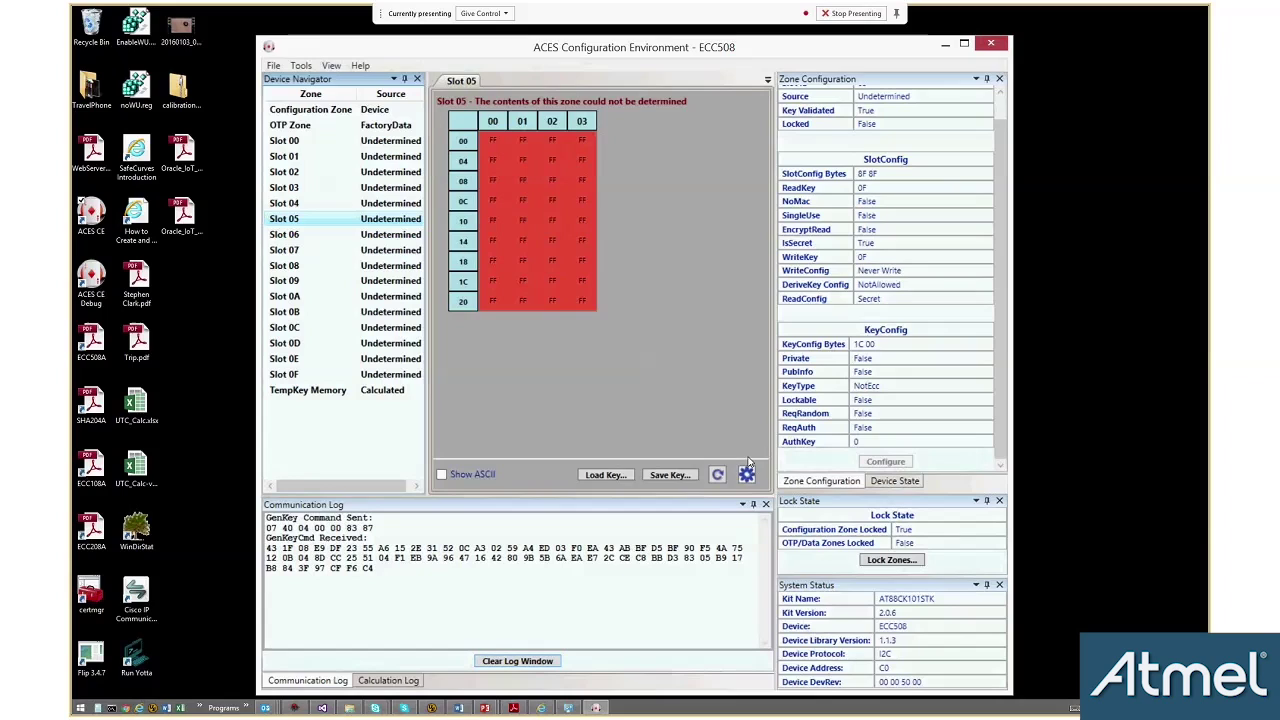
{"action": "left_click", "coordinate": [376, 240]}
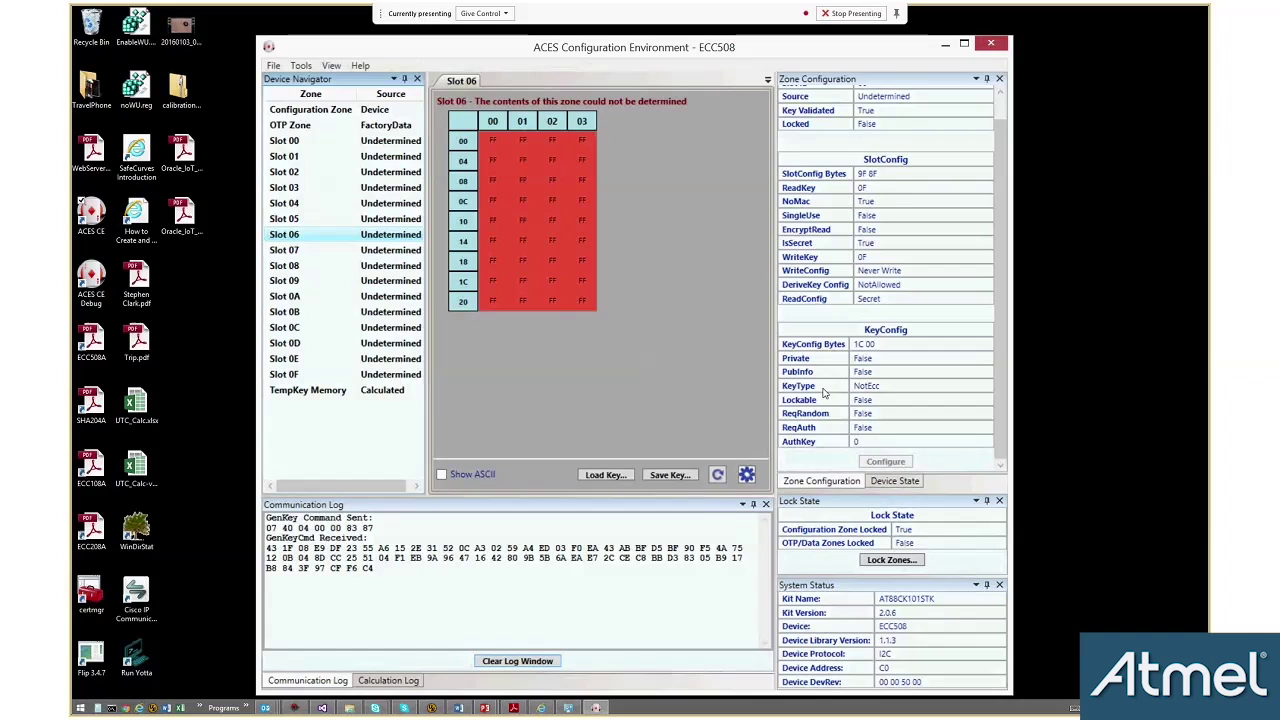
{"action": "left_click", "coordinate": [867, 389]}
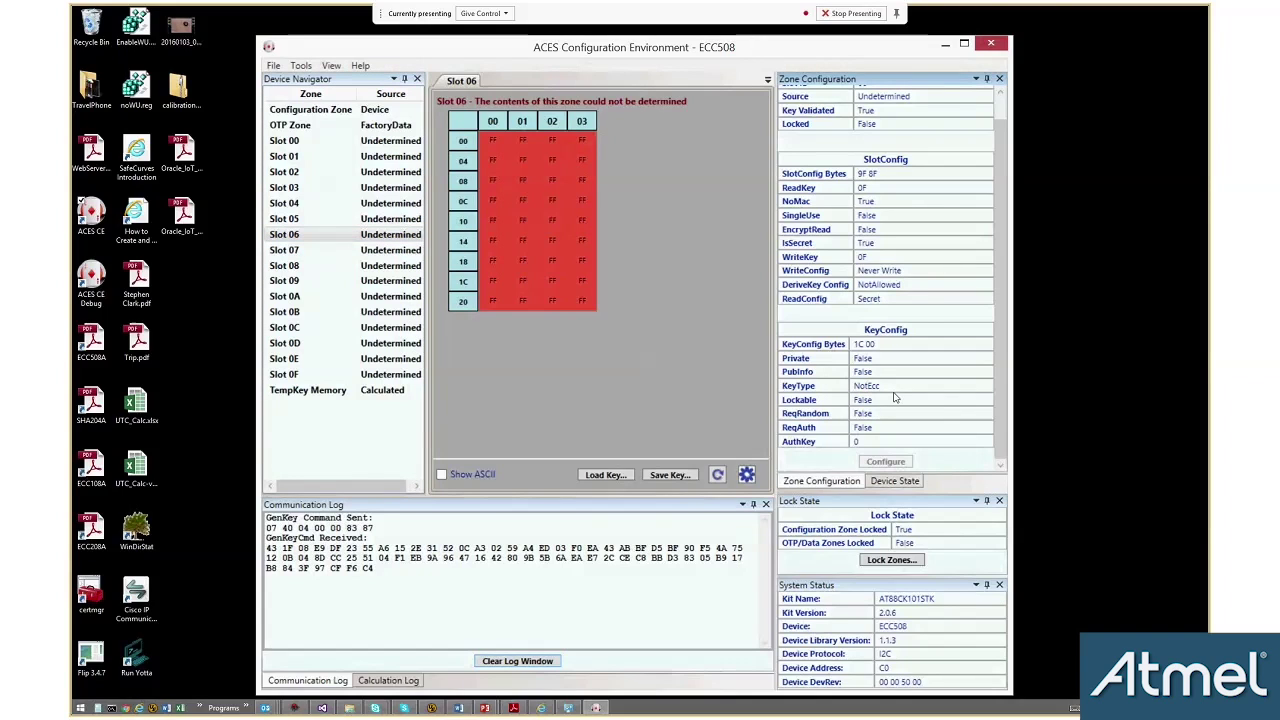
- Write 32 bytes of hex 66 to Slot 06 at address offset 0, and move the Write Zone dialog clear of the slot's contents
{"action": "double_click", "coordinate": [534, 229]}
{"action": "left_click", "coordinate": [557, 365]}
{"action": "left_click_drag", "start_coordinate": [557, 365], "coordinate": [483, 355]}
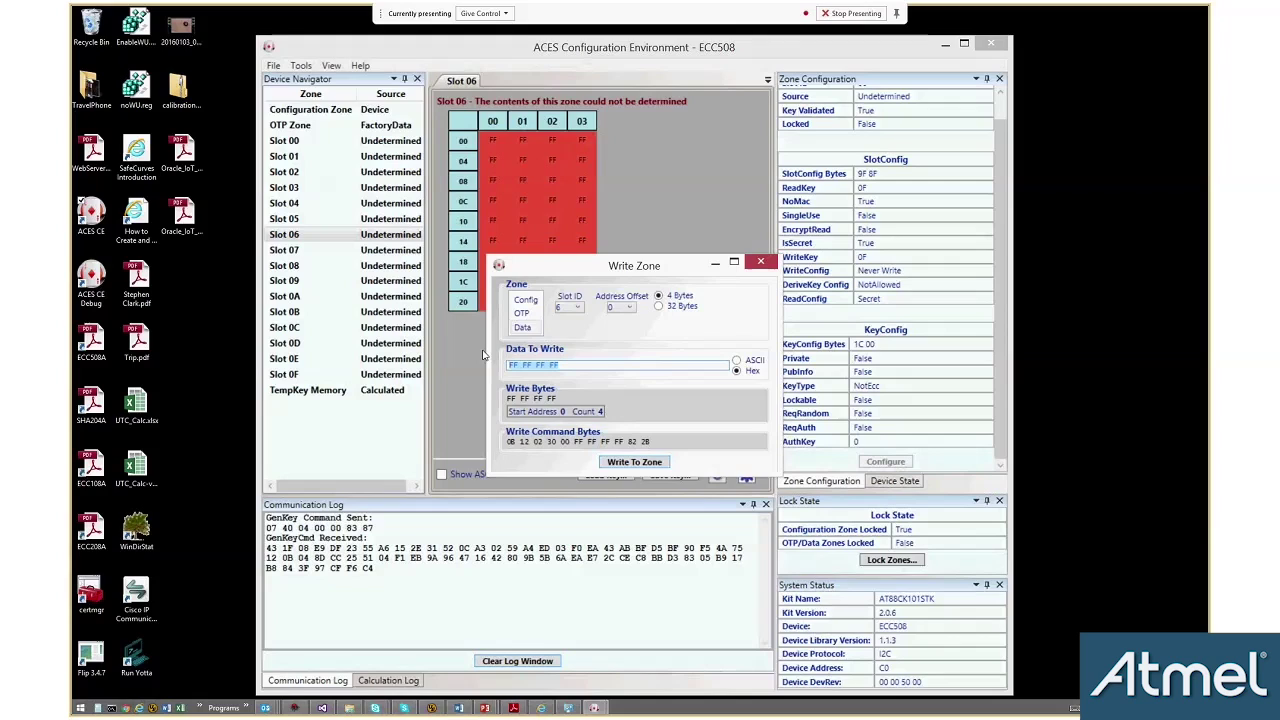
{"action": "type", "text": "6666666666666666666666666666666"}
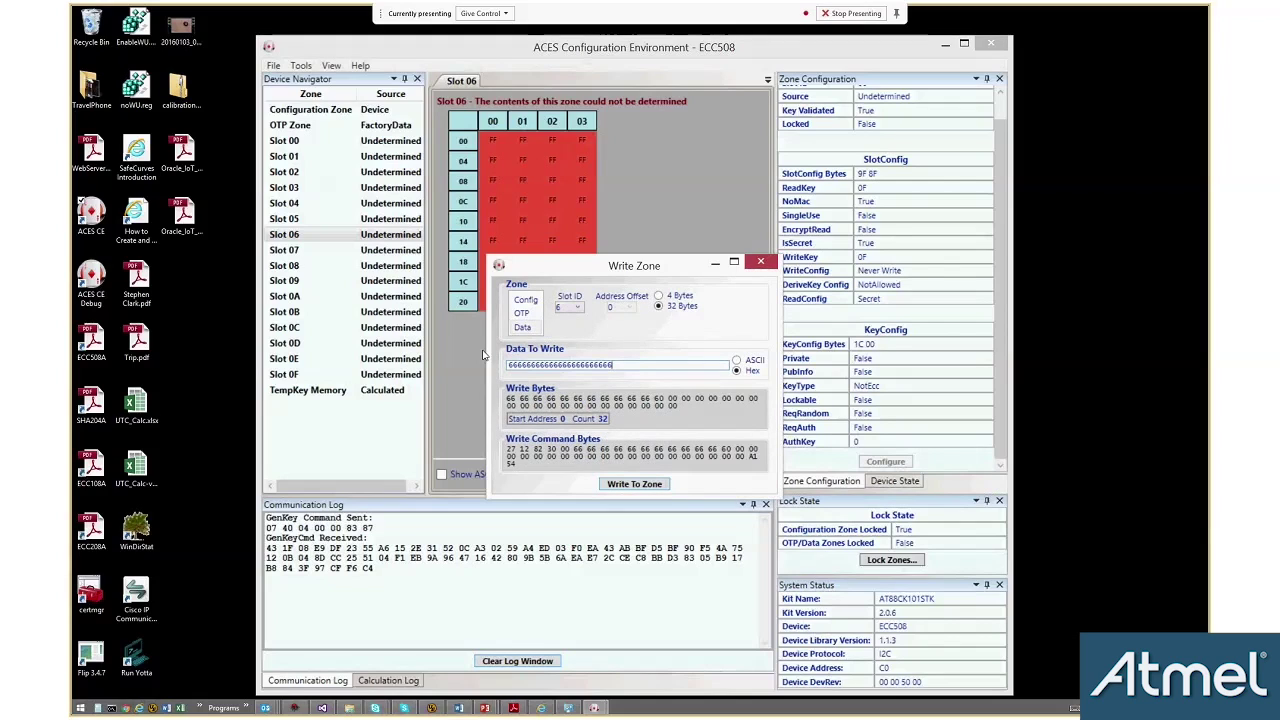
{"action": "type", "text": "666666666666666666666666666666666666666"}
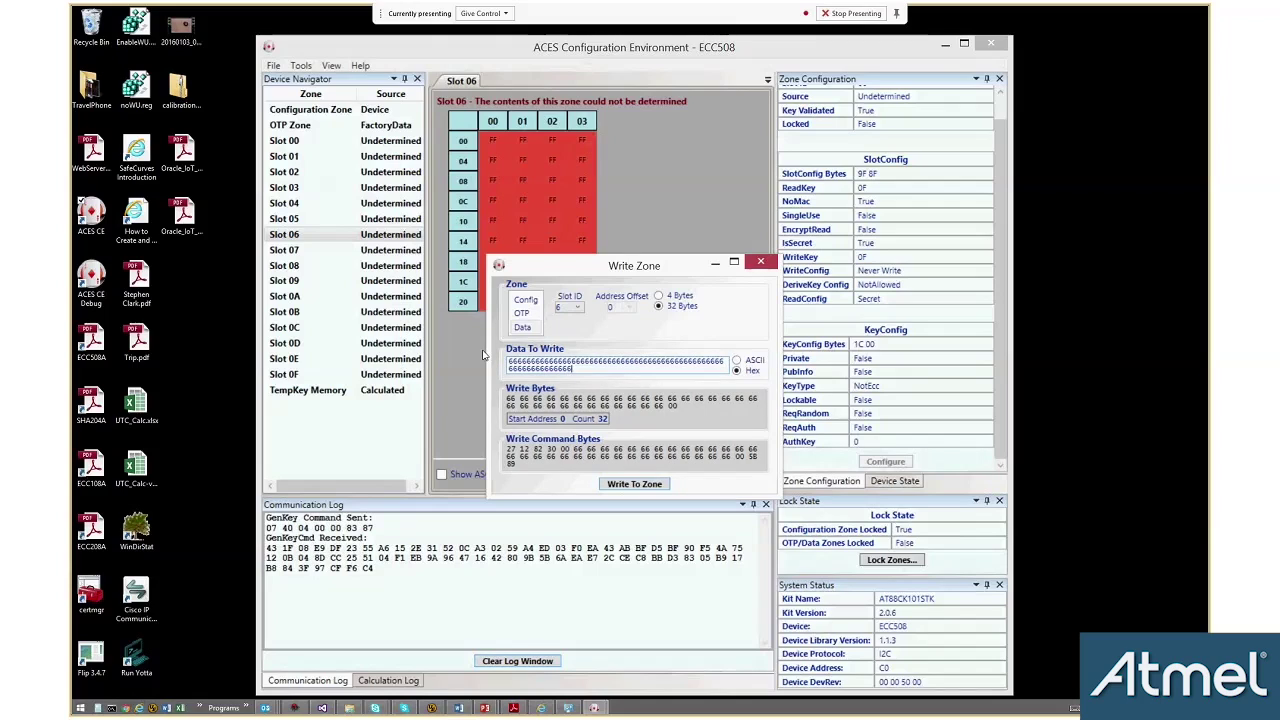
{"action": "type", "text": "6"}
{"action": "left_click", "coordinate": [617, 485]}
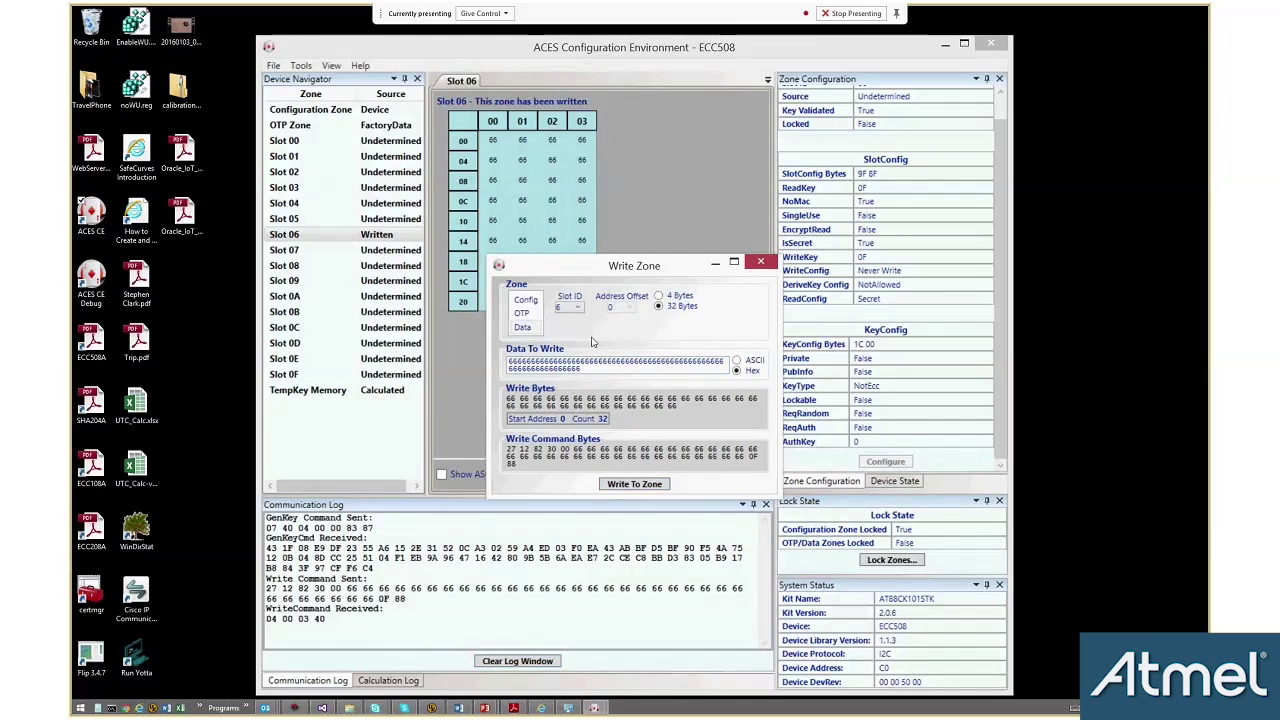
{"action": "left_click_drag", "start_coordinate": [600, 266], "coordinate": [782, 139]}
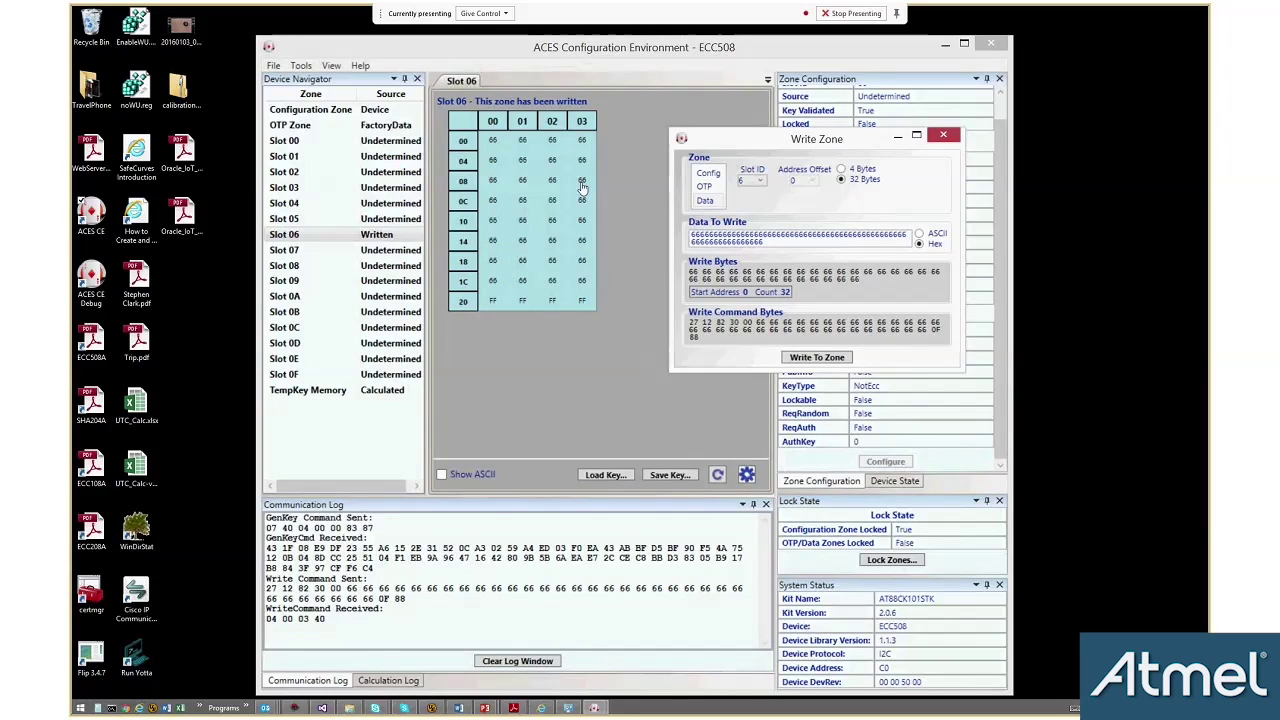
{"action": "mouse_move", "coordinate": [516, 282]}
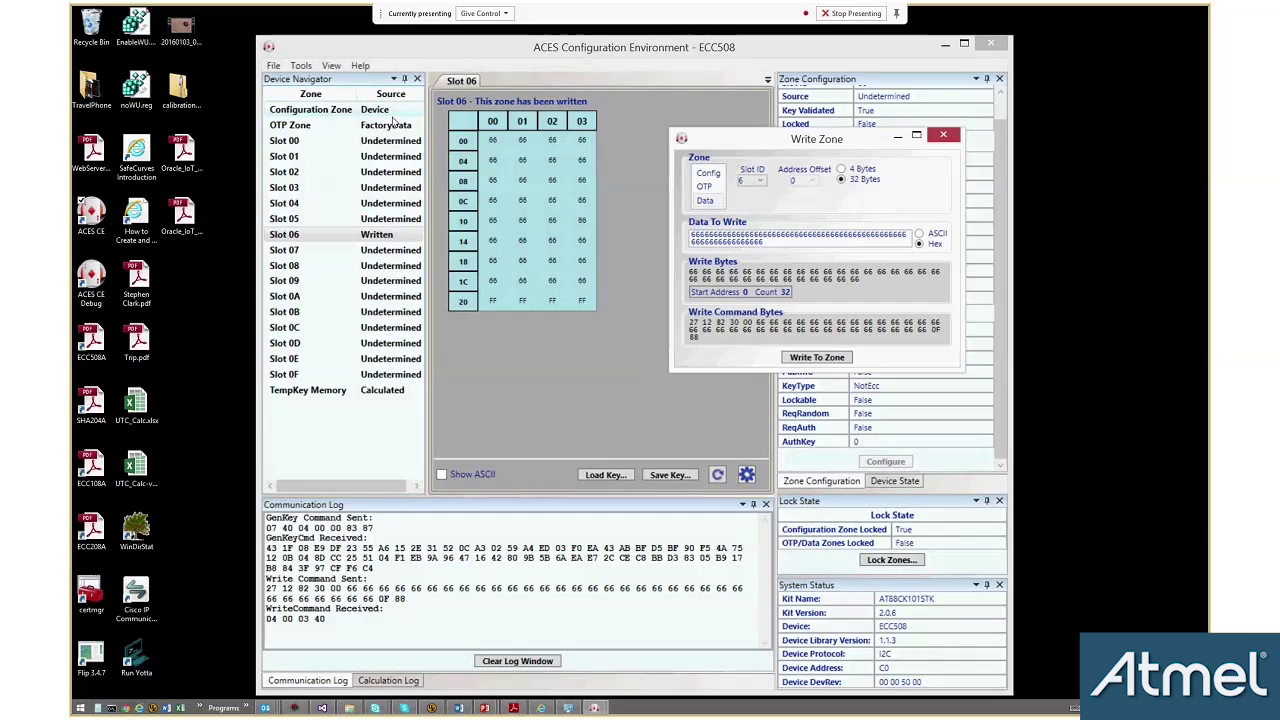
- Write 32 bytes of hex 88 to Slot 08 at address offset 0, with the target Slot ID set to 8
{"action": "left_click", "coordinate": [400, 240]}
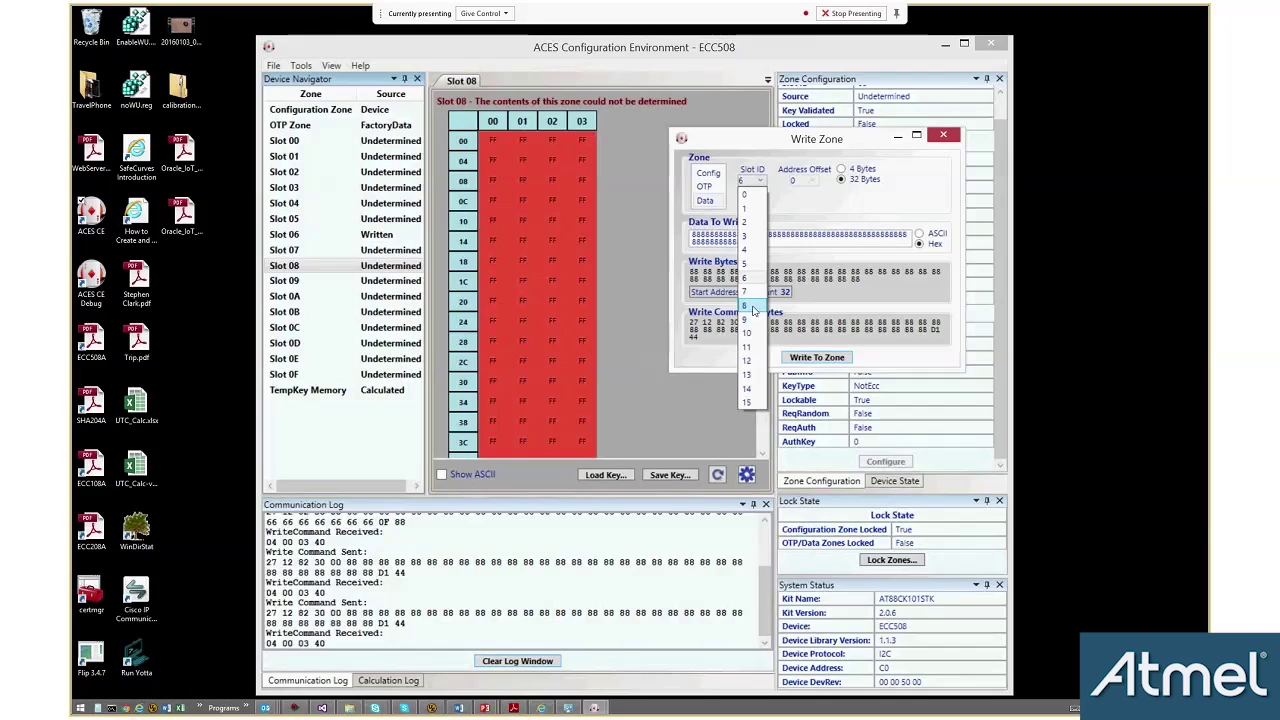
{"action": "left_click", "coordinate": [753, 309]}
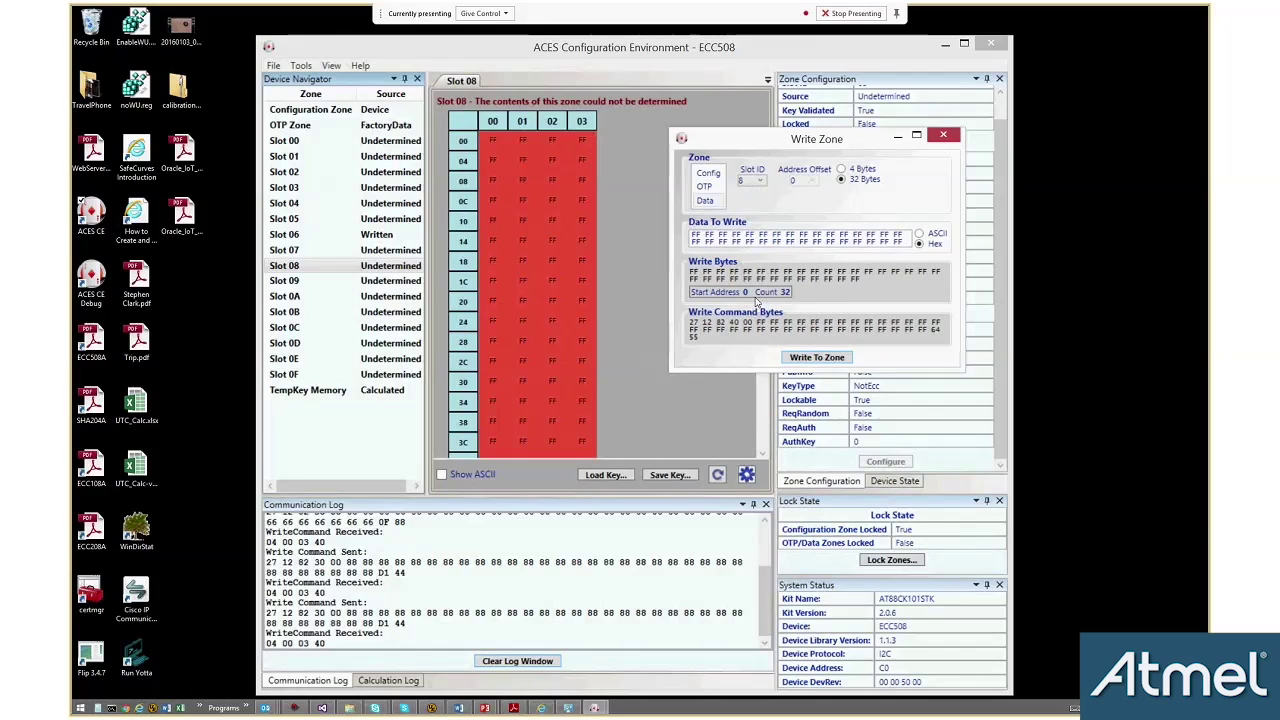
{"action": "key", "text": "ctrl+a"}
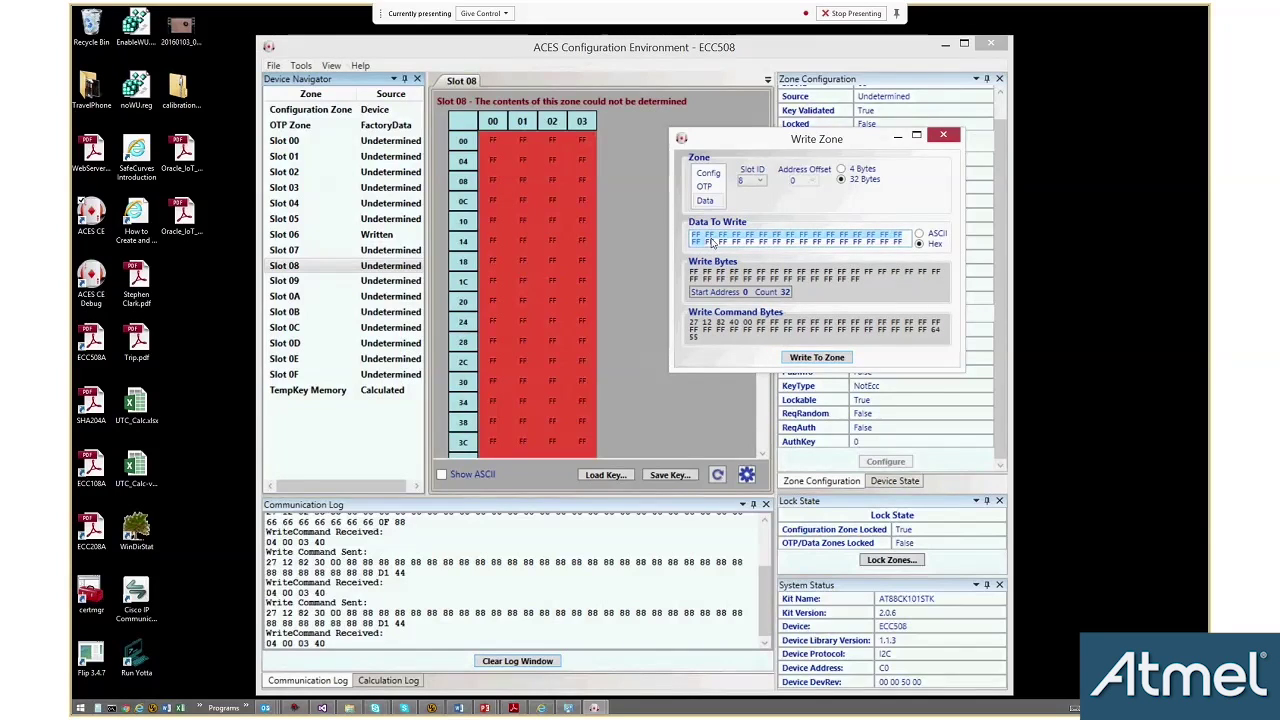
{"action": "left_click_drag", "start_coordinate": [712, 243], "coordinate": [909, 260]}
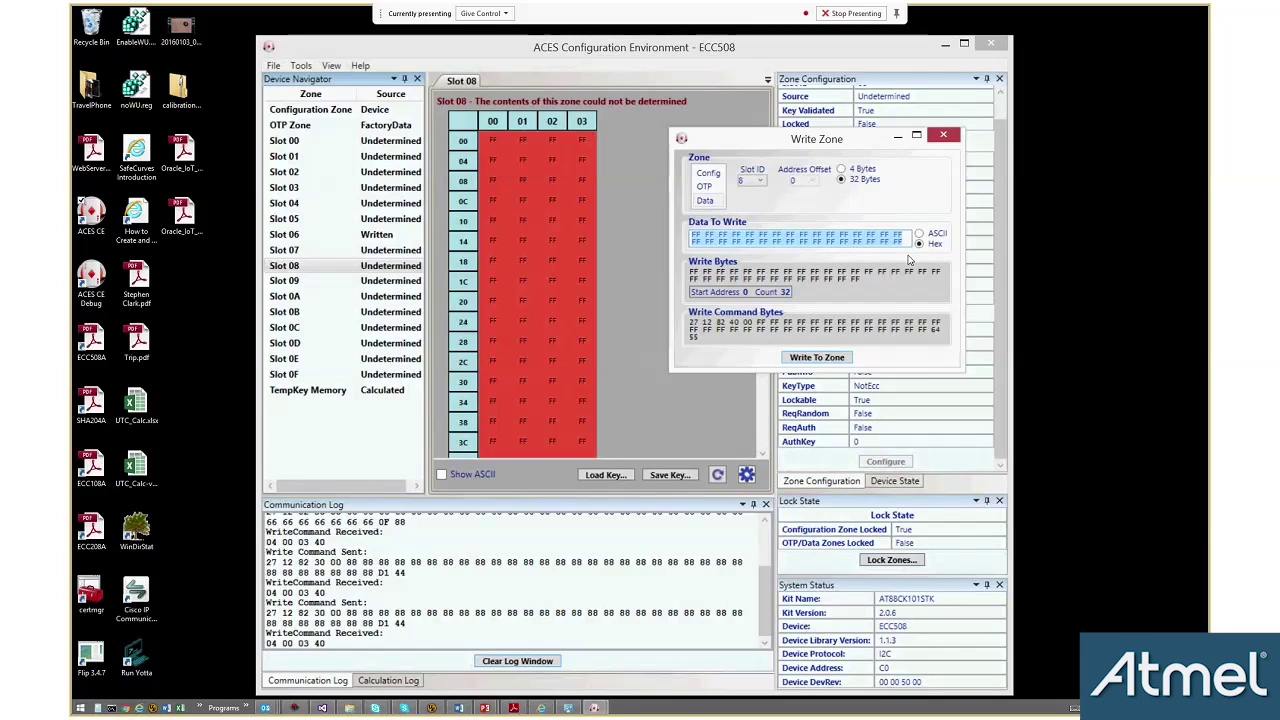
{"action": "type", "text": "88888888888888888888888888888888888888888888"}
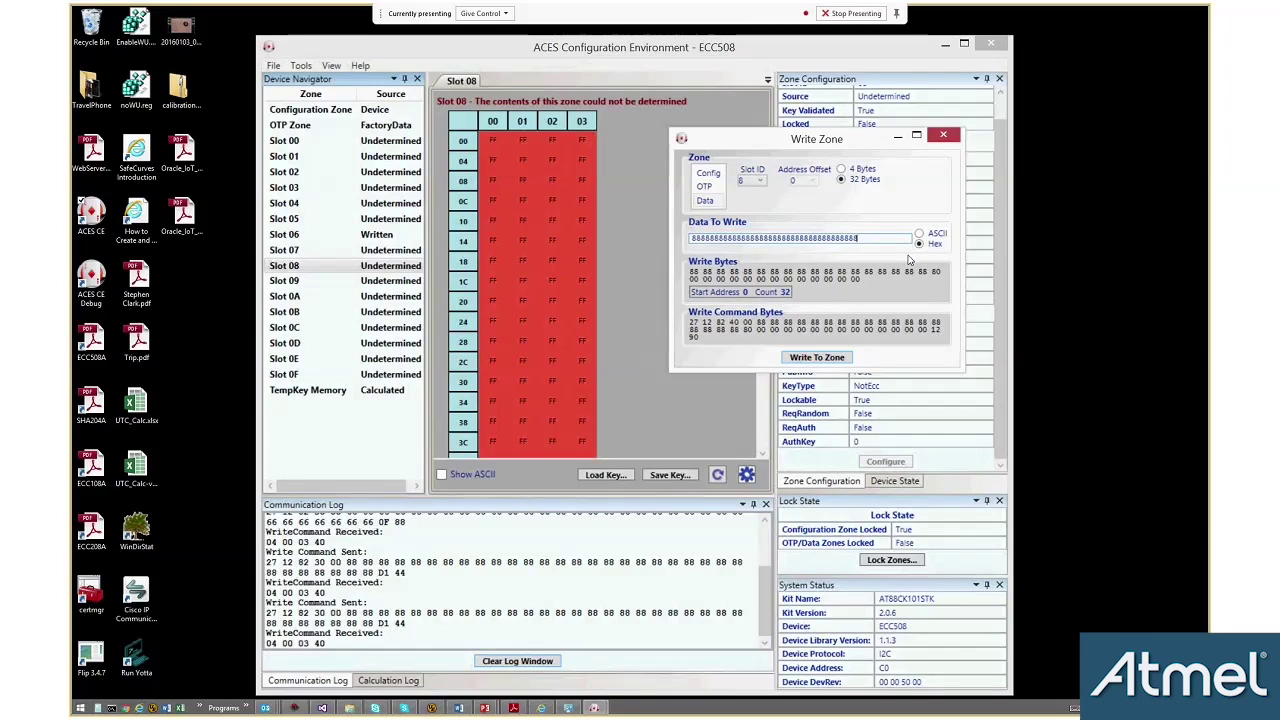
{"action": "type", "text": "88888888888888888888"}
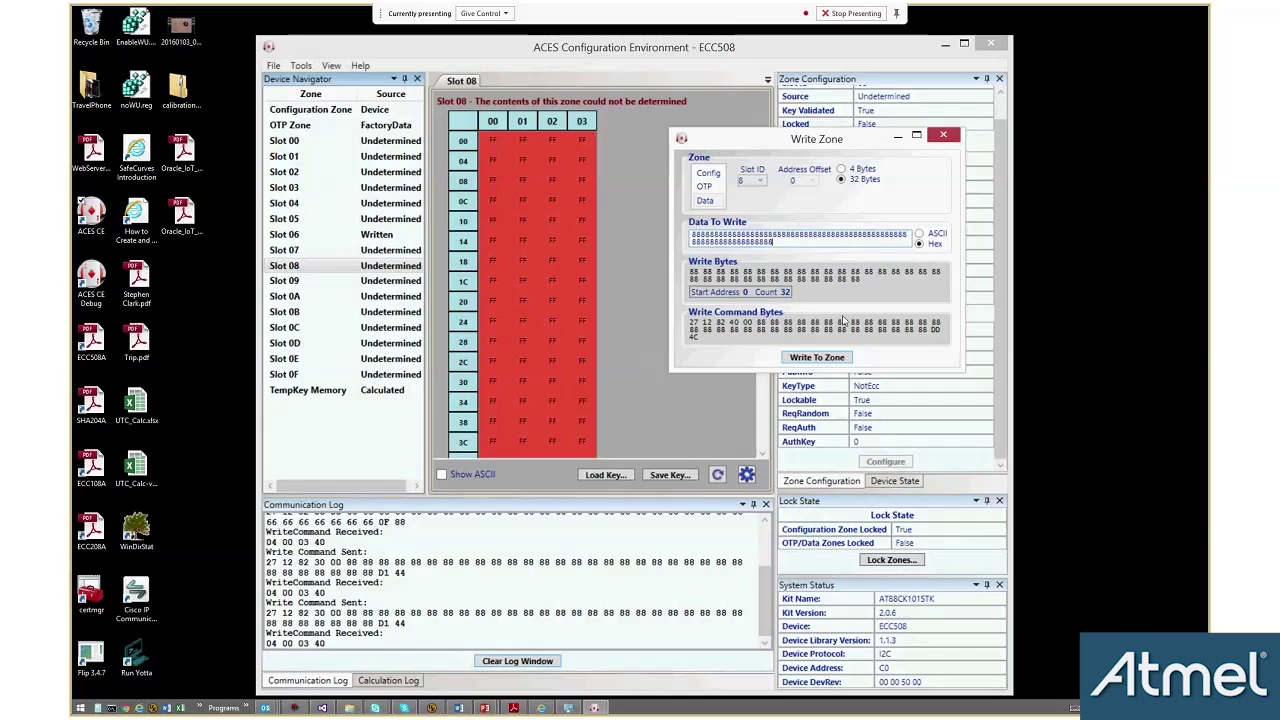
{"action": "left_click", "coordinate": [843, 360]}
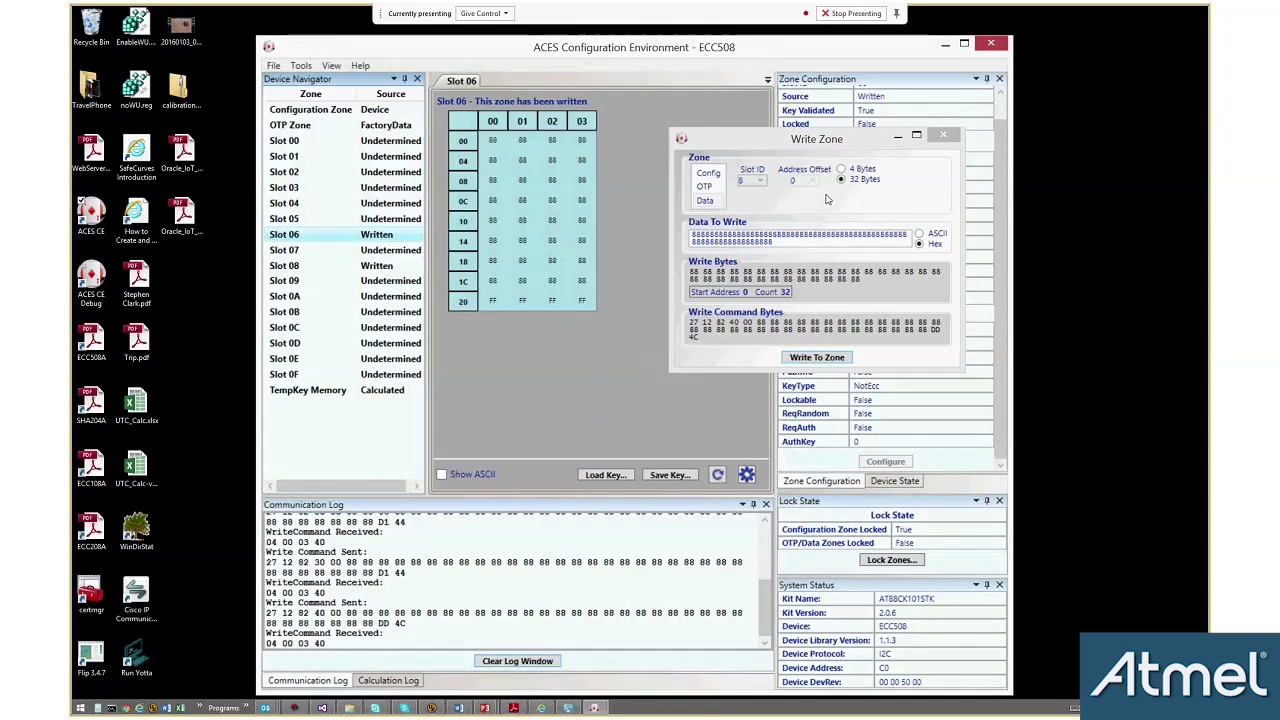
- Rewrite Slot 06 with 32 bytes of hex 66 at address offset 0, and close the Write Zone dialog
{"action": "left_click", "coordinate": [284, 234]}
{"action": "left_click", "coordinate": [942, 135]}
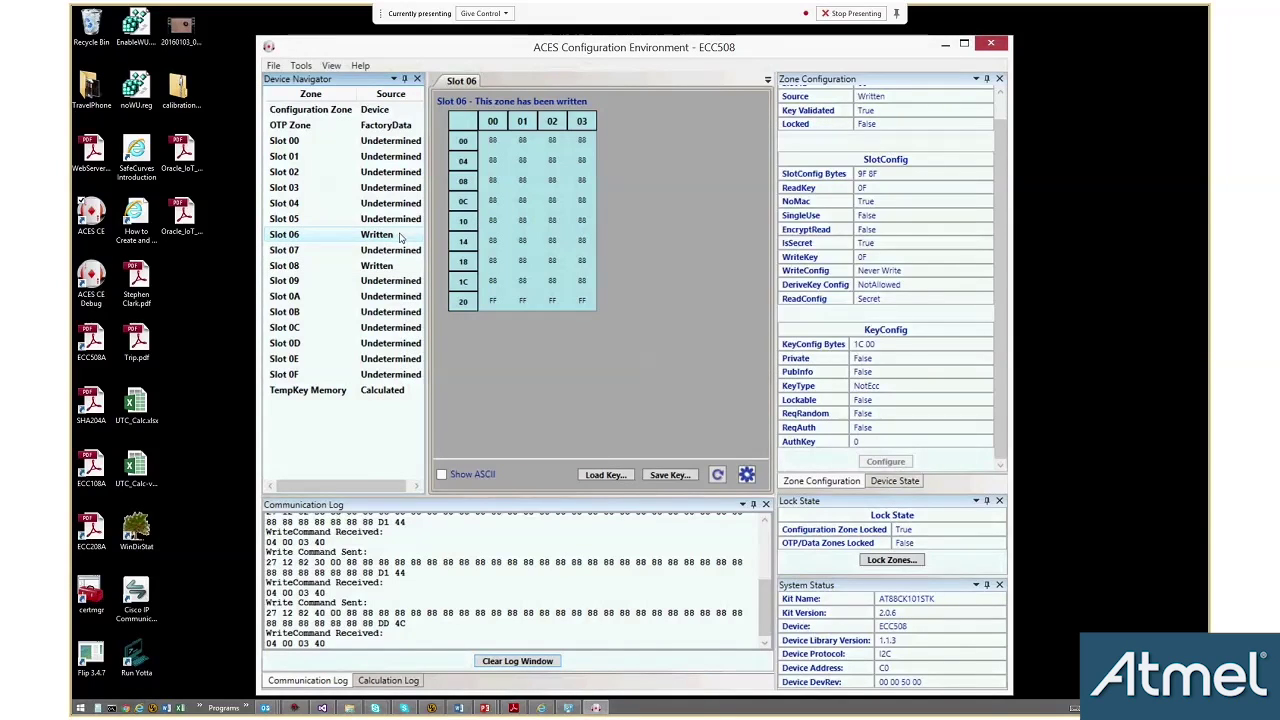
{"action": "double_click", "coordinate": [531, 254]}
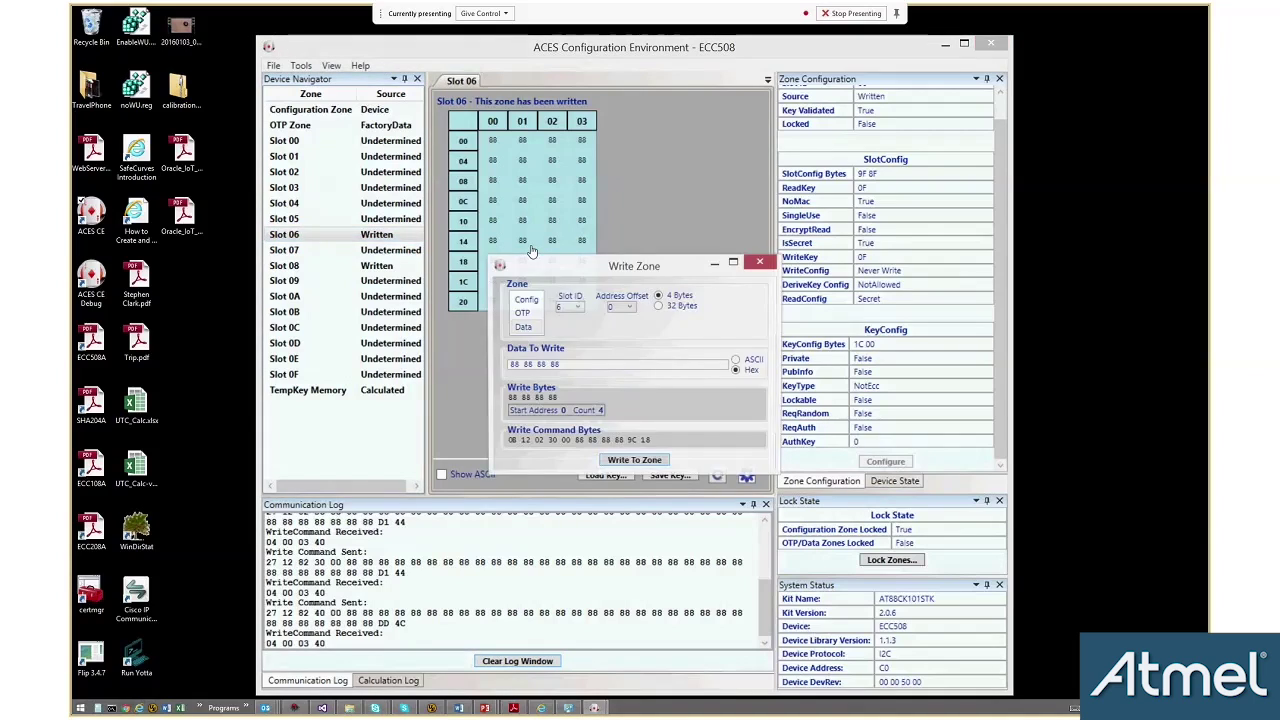
{"action": "left_click_drag", "start_coordinate": [570, 365], "coordinate": [451, 367]}
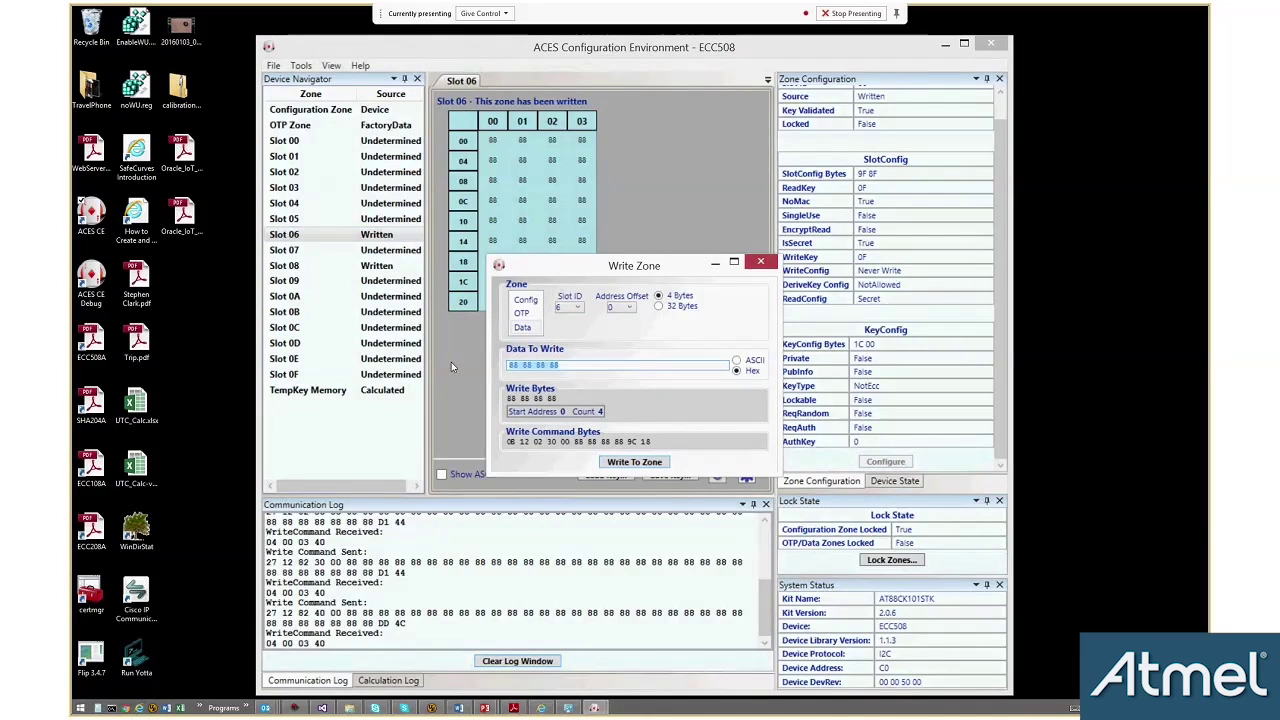
{"action": "type", "text": "6666666666"}
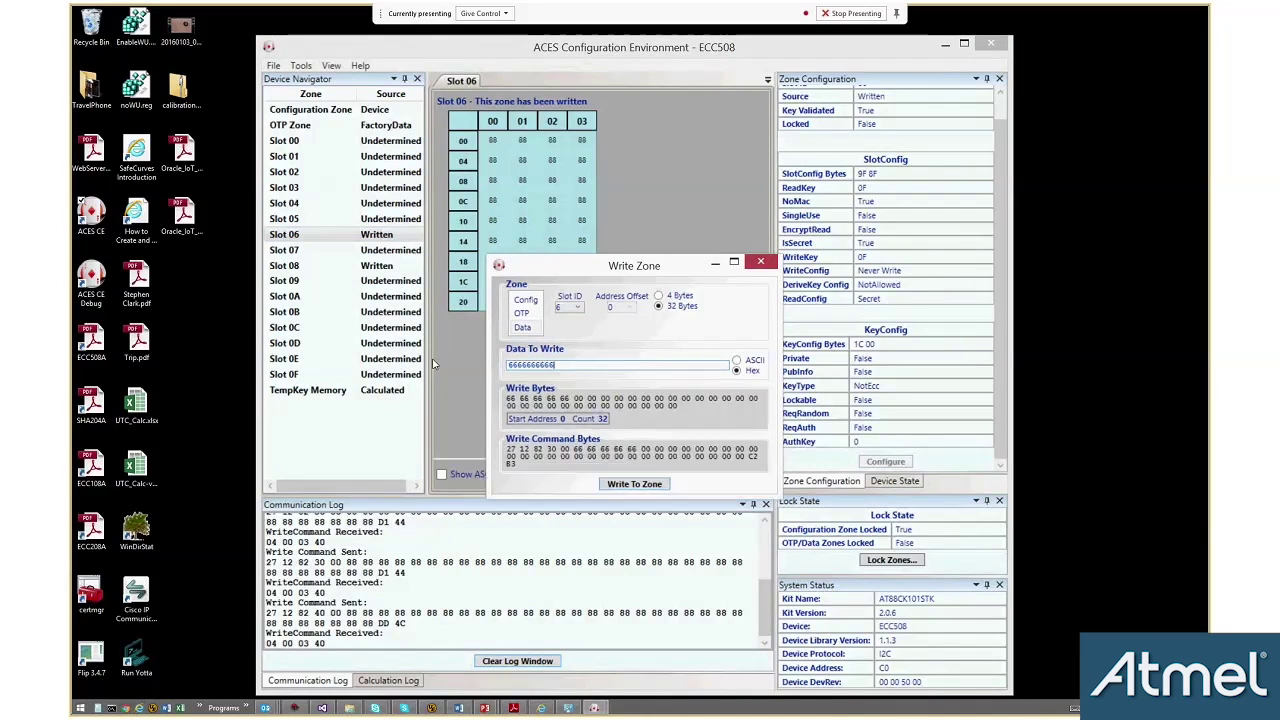
{"action": "type", "text": "666666666666666666666666666666666666666666666666"}
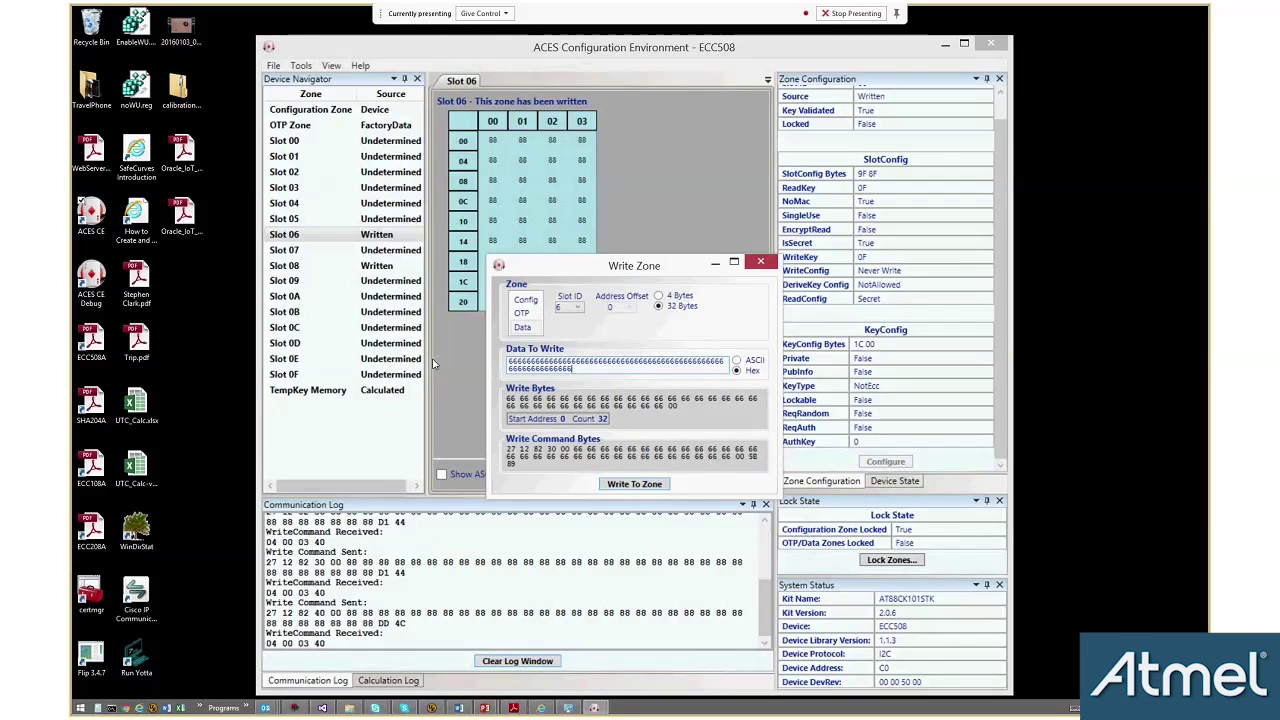
{"action": "left_click", "coordinate": [655, 485]}
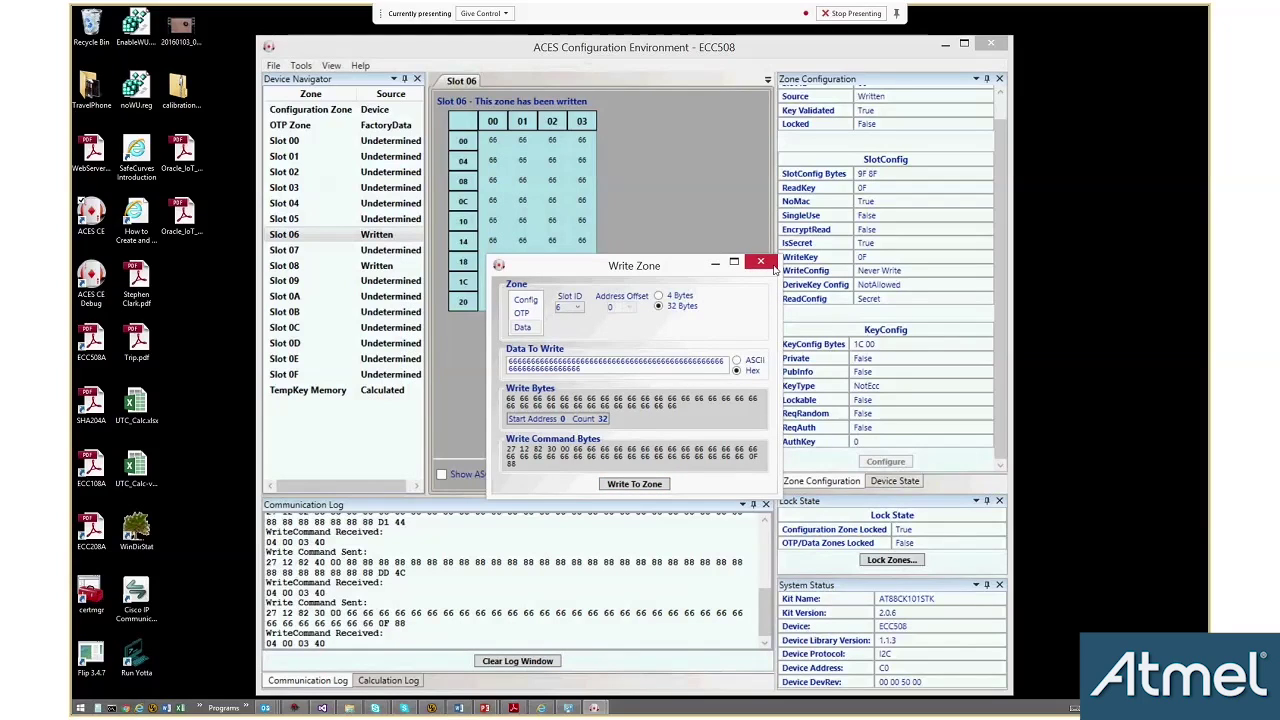
{"action": "left_click", "coordinate": [765, 264]}
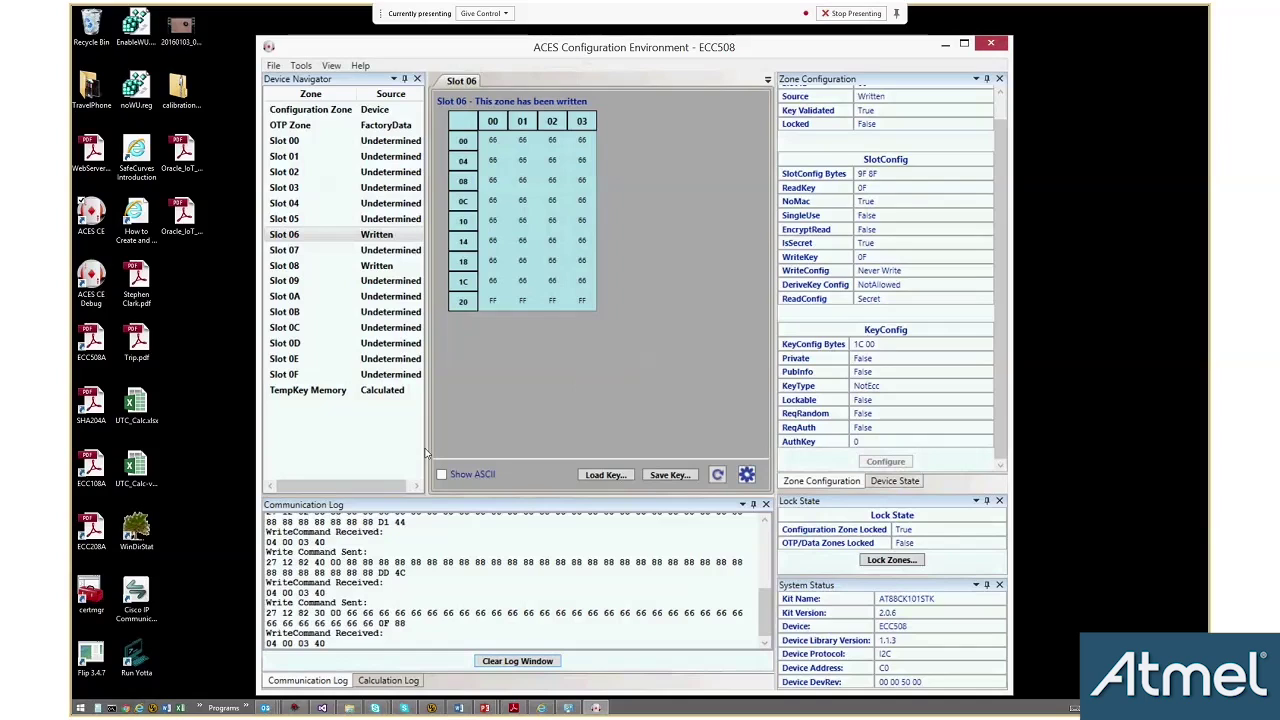
- Review the contents of Slots 08 and 06, and lock the OTP and Data Zones
{"action": "left_click", "coordinate": [387, 267]}
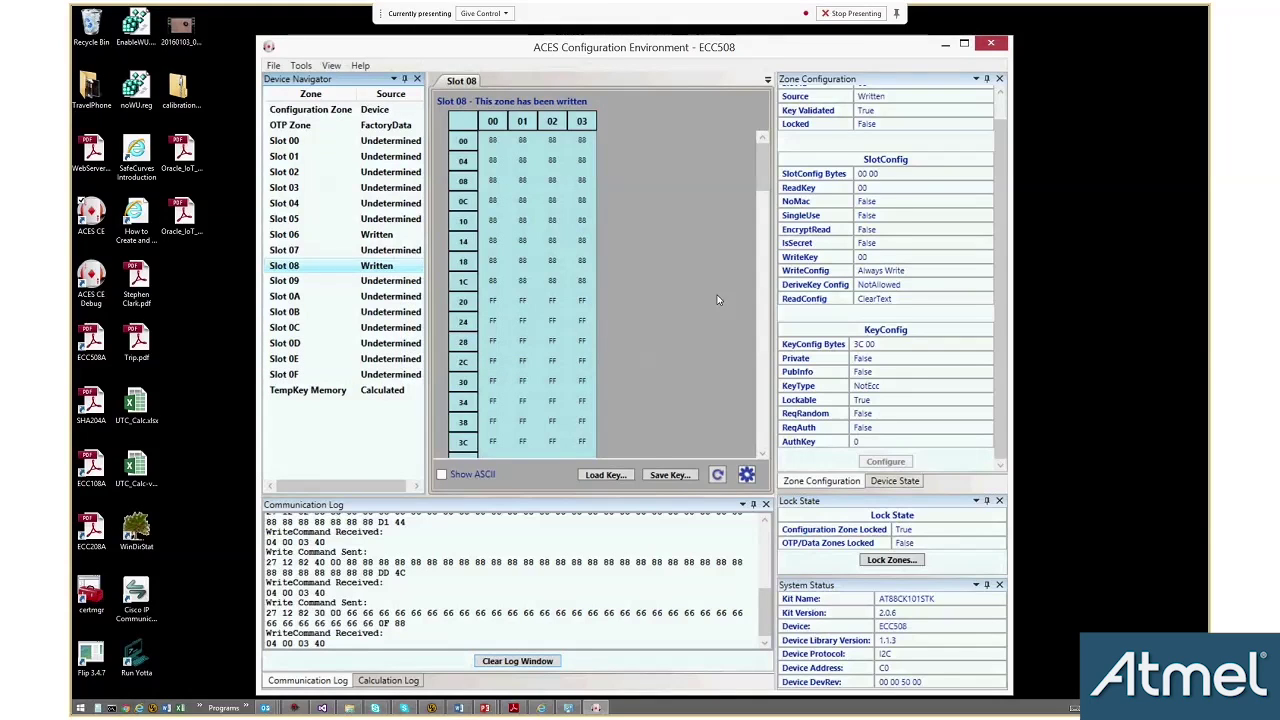
{"action": "left_click", "coordinate": [391, 237]}
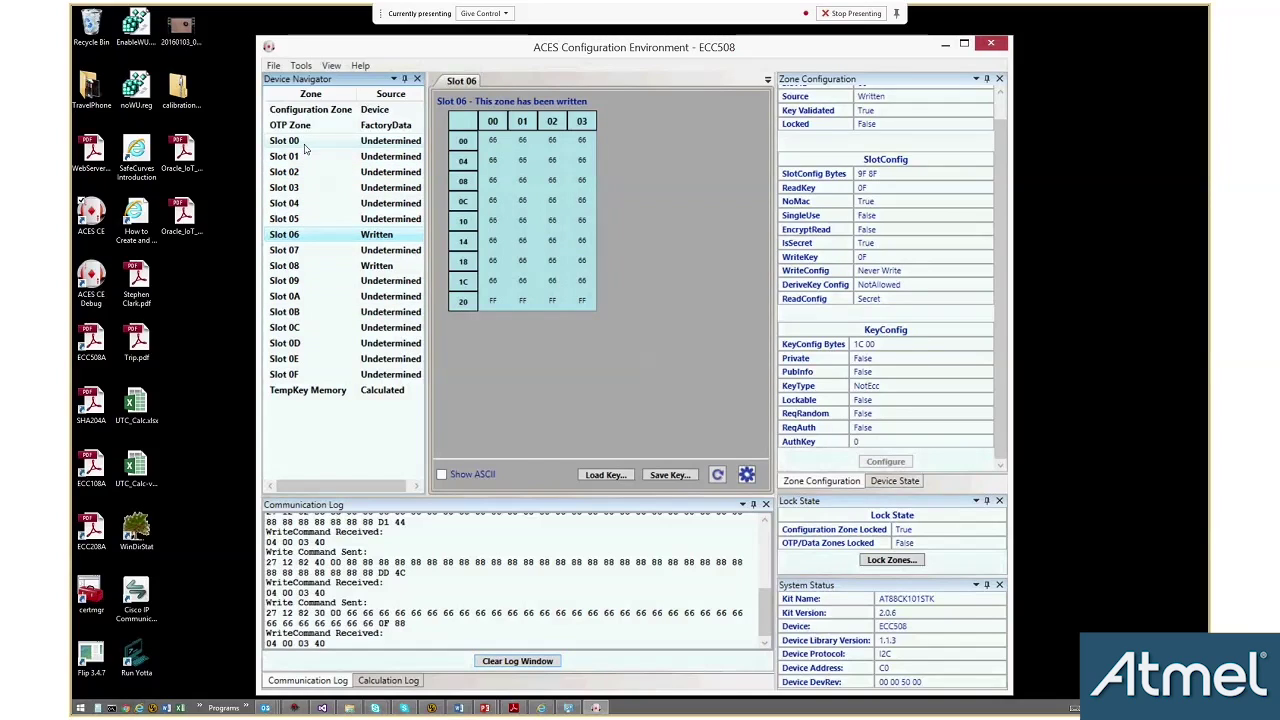
{"action": "left_click", "coordinate": [910, 562]}
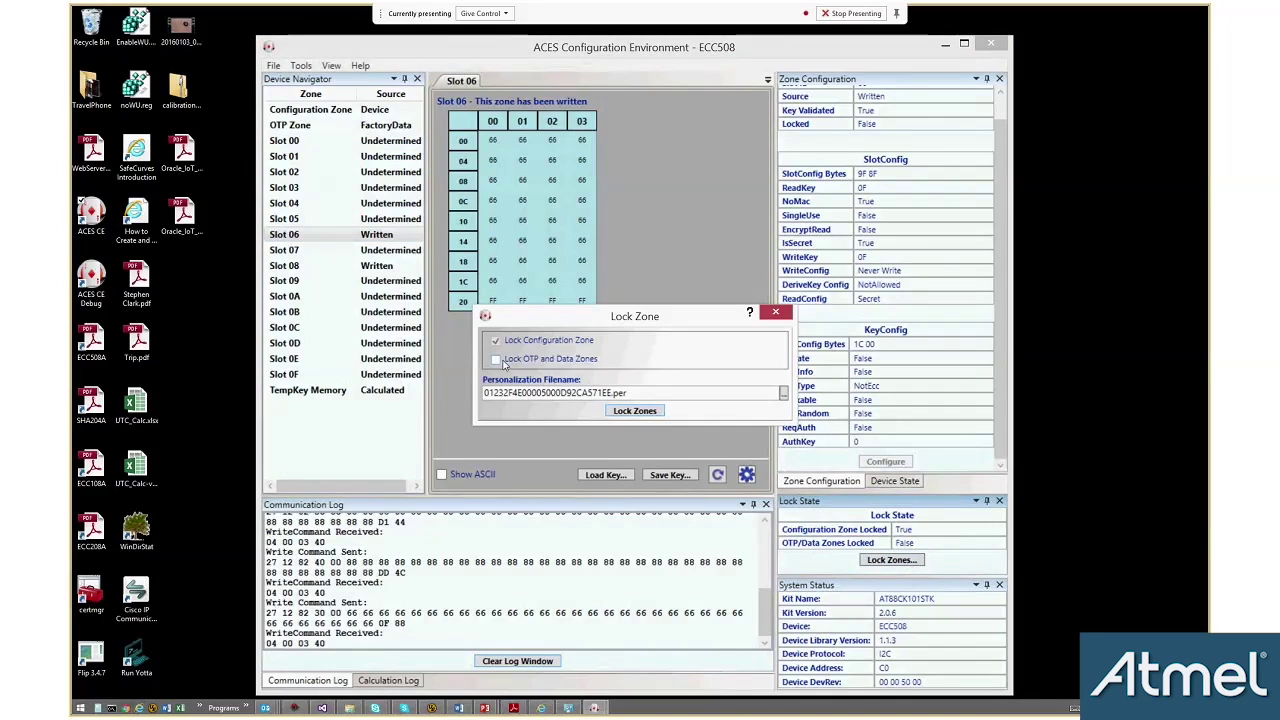
{"action": "left_click", "coordinate": [643, 413]}
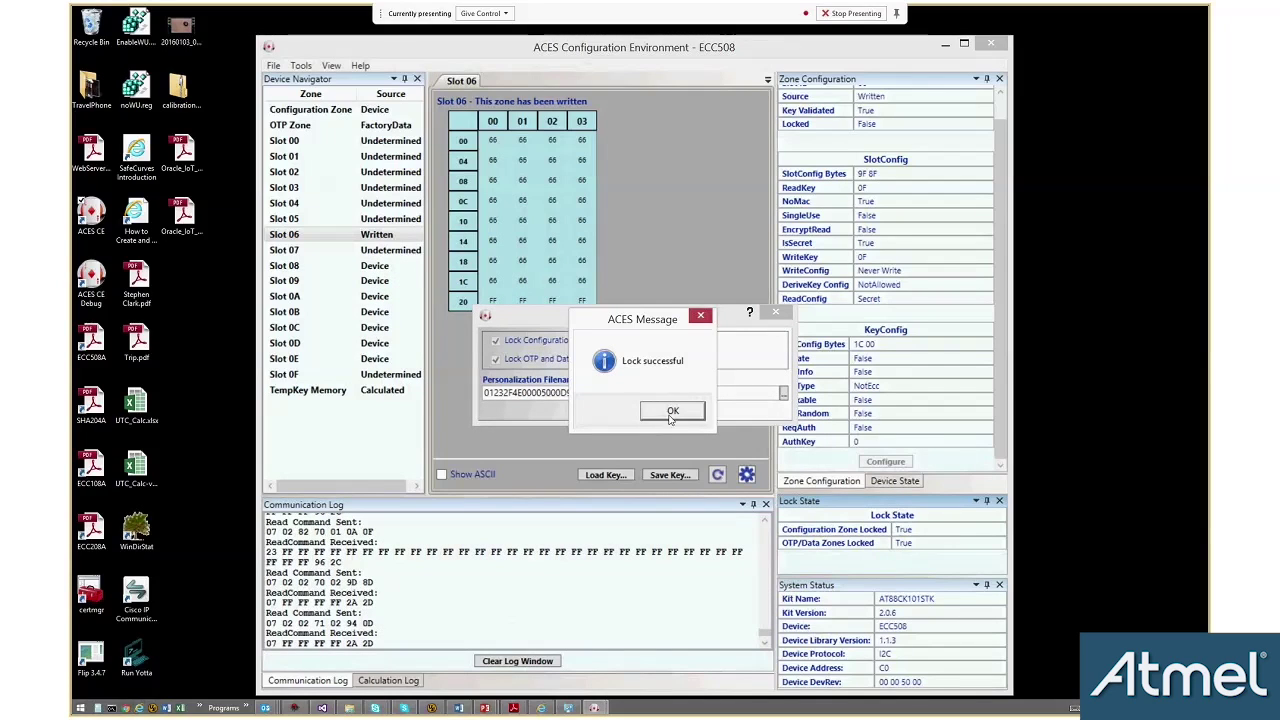
{"action": "left_click", "coordinate": [674, 411]}
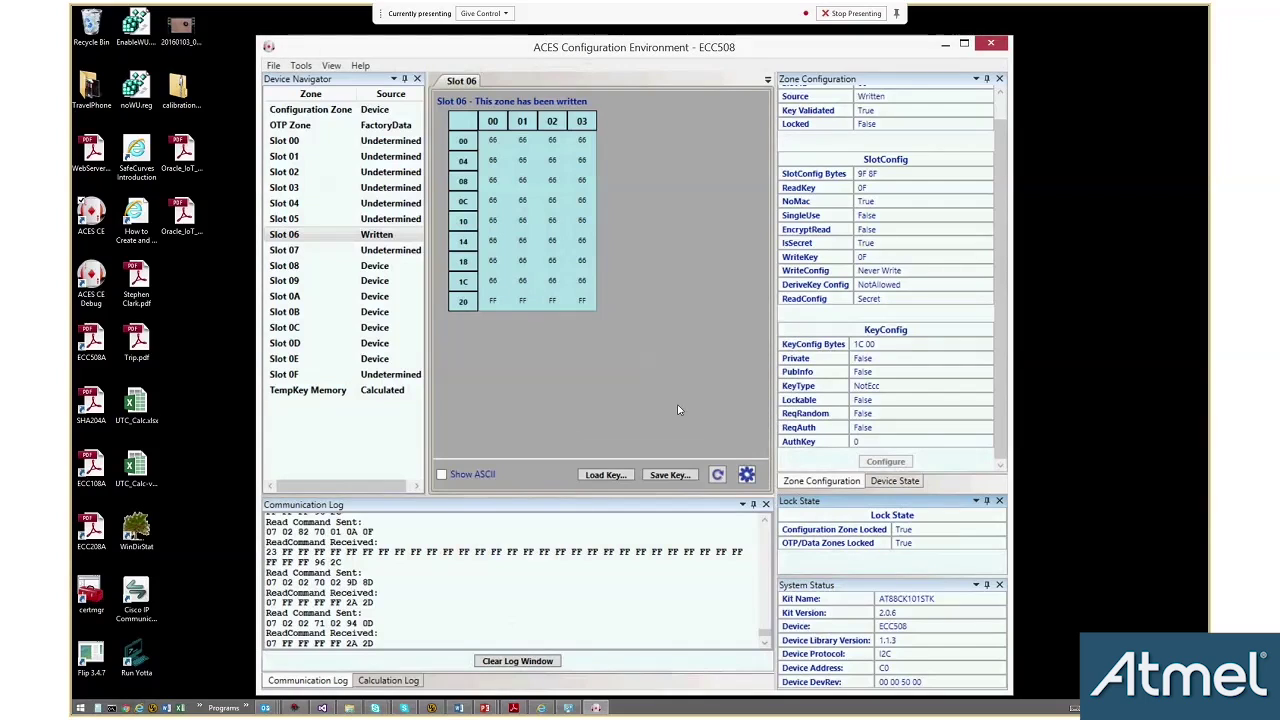
- Find and highlight the Lock command and its response in the communication log, and review the read commands that follow
{"action": "left_click", "coordinate": [766, 617]}
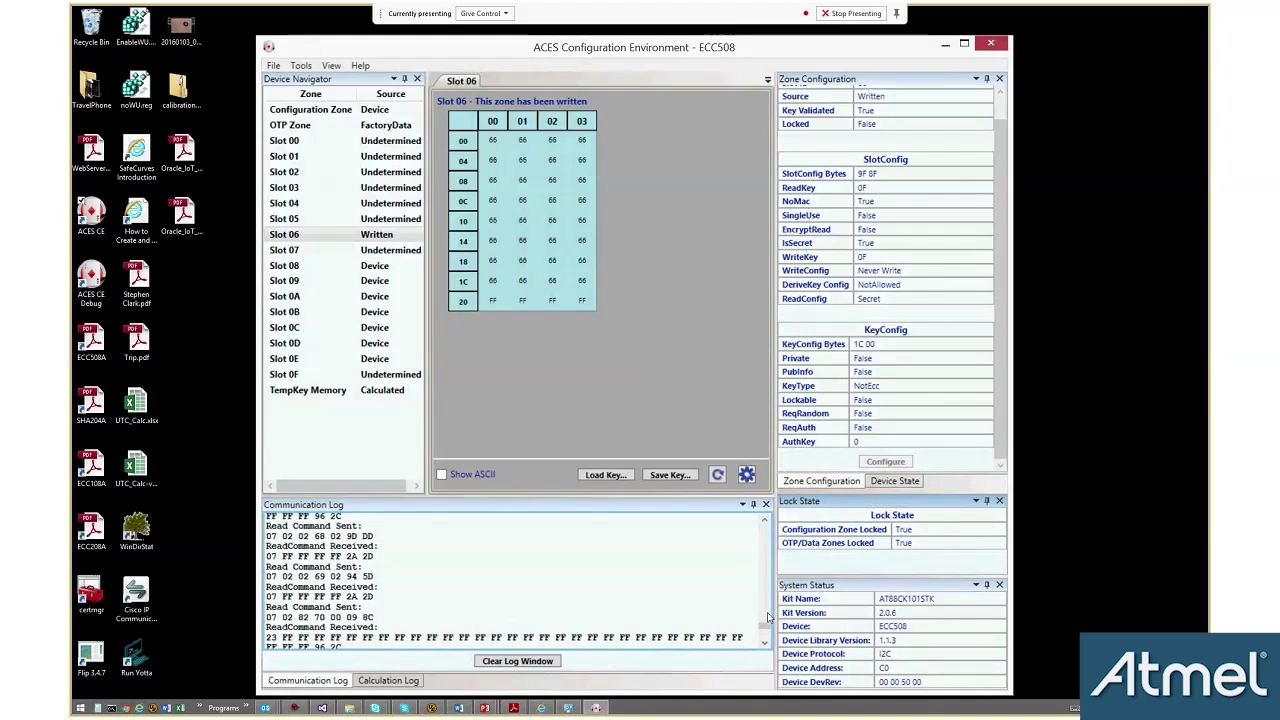
{"action": "left_click", "coordinate": [767, 616]}
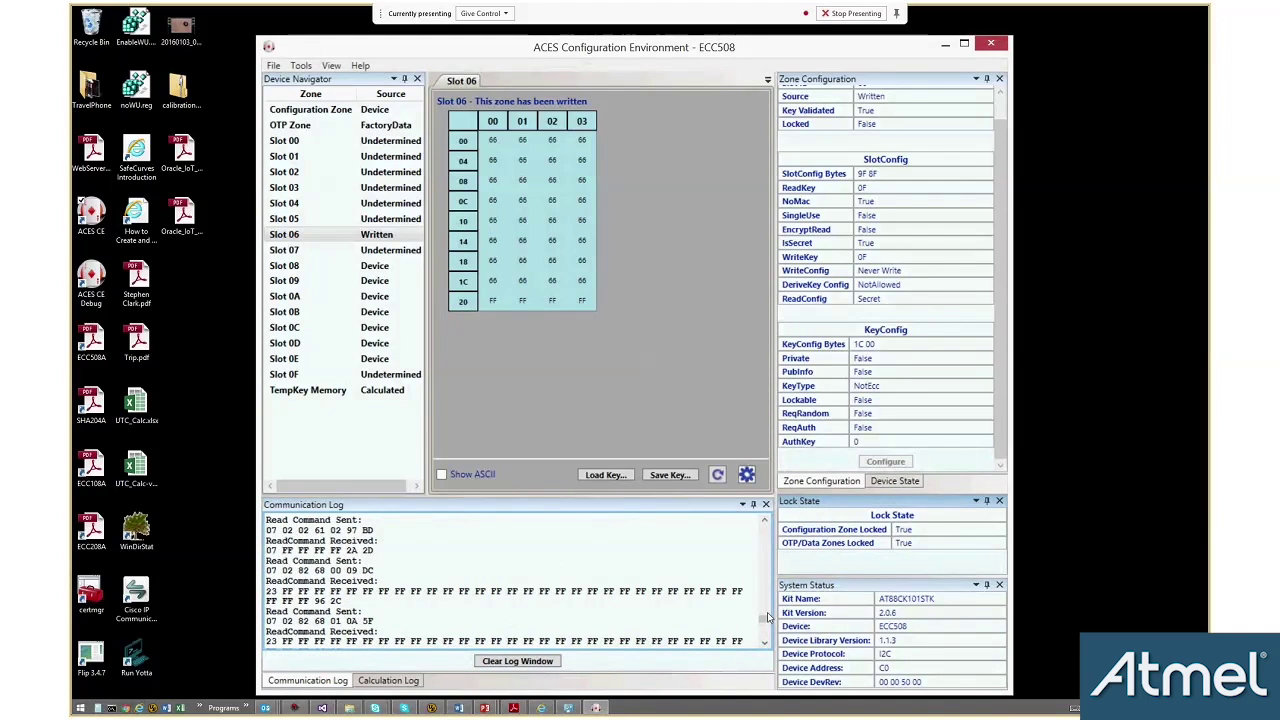
{"action": "left_click", "coordinate": [768, 617]}
{"action": "left_click", "coordinate": [765, 558]}
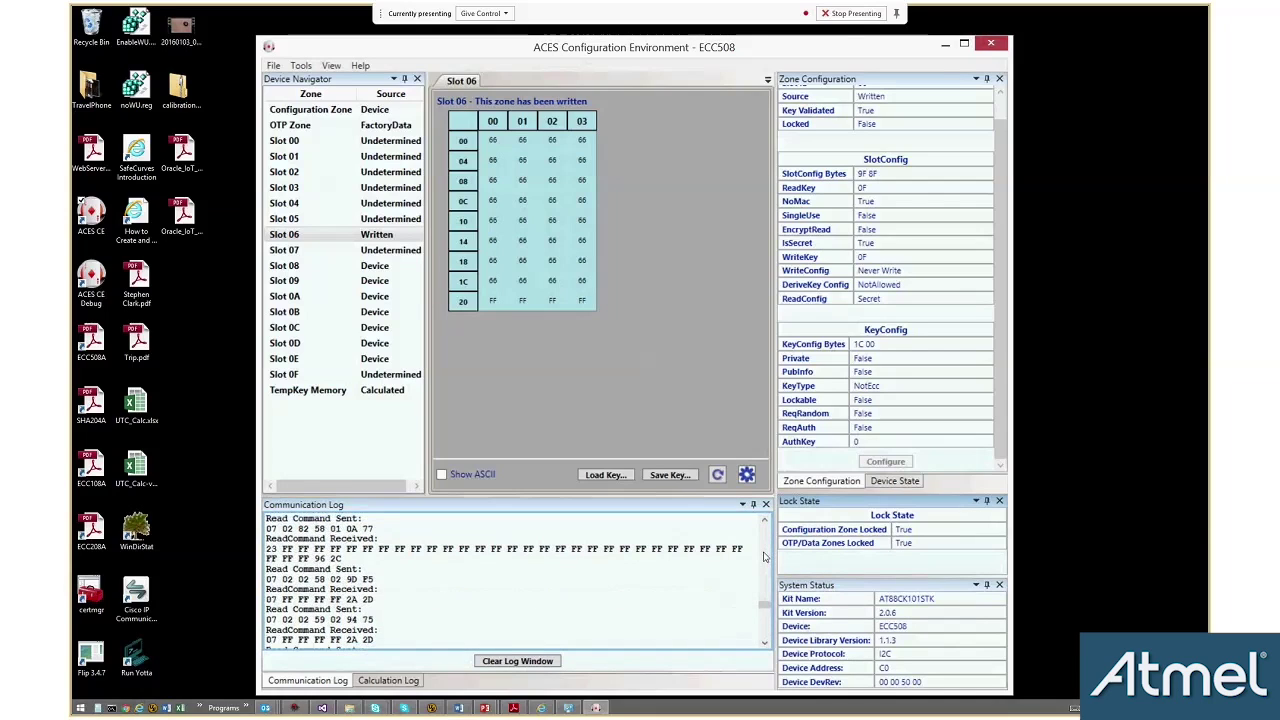
{"action": "left_click", "coordinate": [764, 557]}
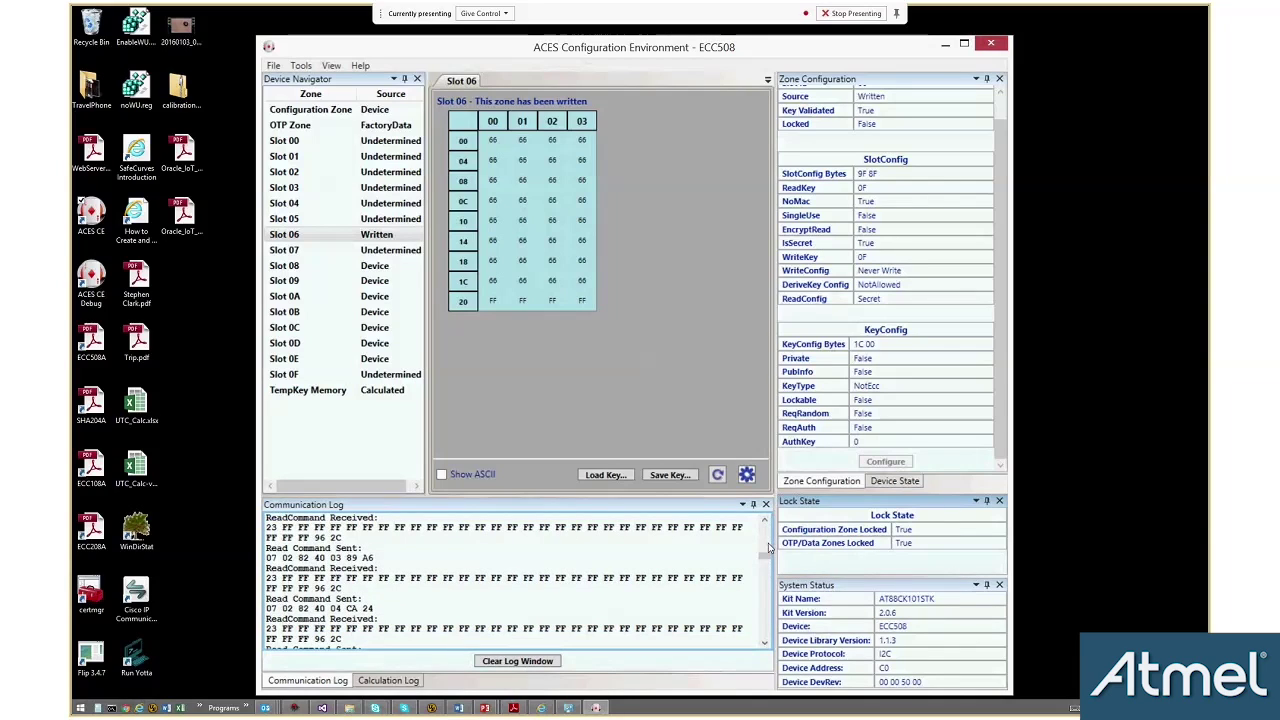
{"action": "scroll", "coordinate": [767, 547], "scroll_direction": "up", "scroll_amount": 5}
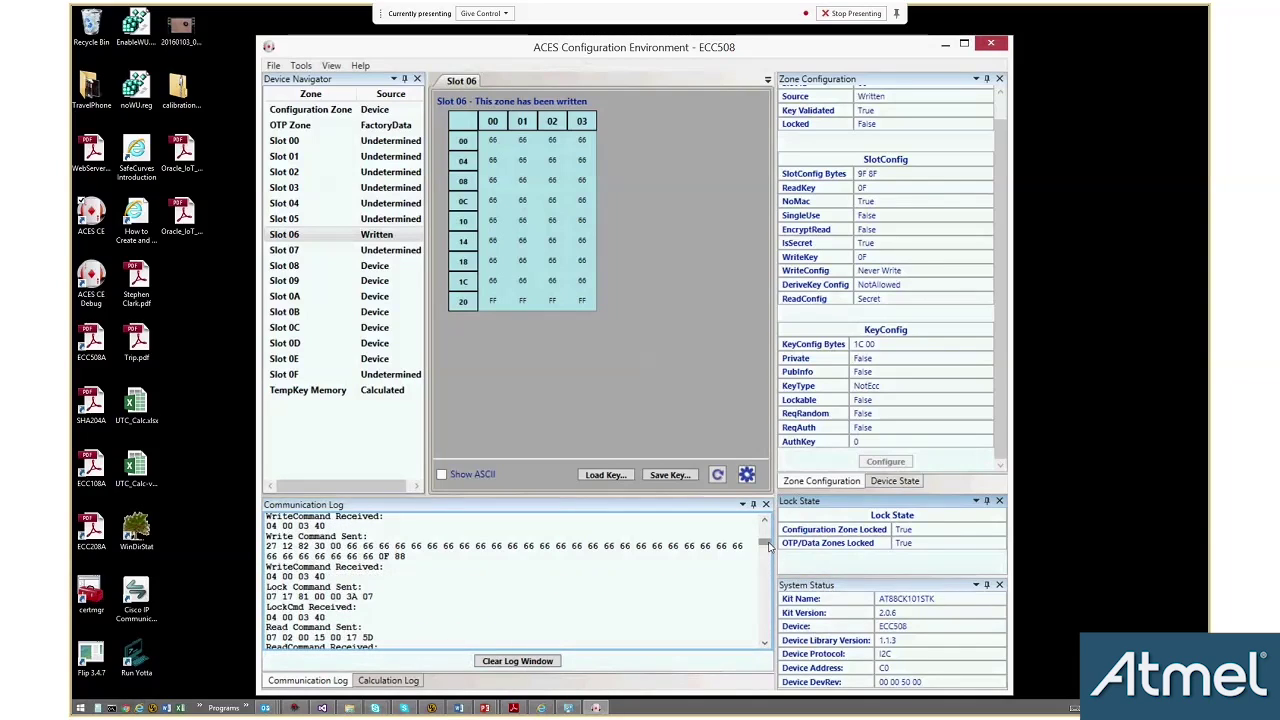
{"action": "scroll", "coordinate": [449, 612], "scroll_direction": "down", "scroll_amount": 1}
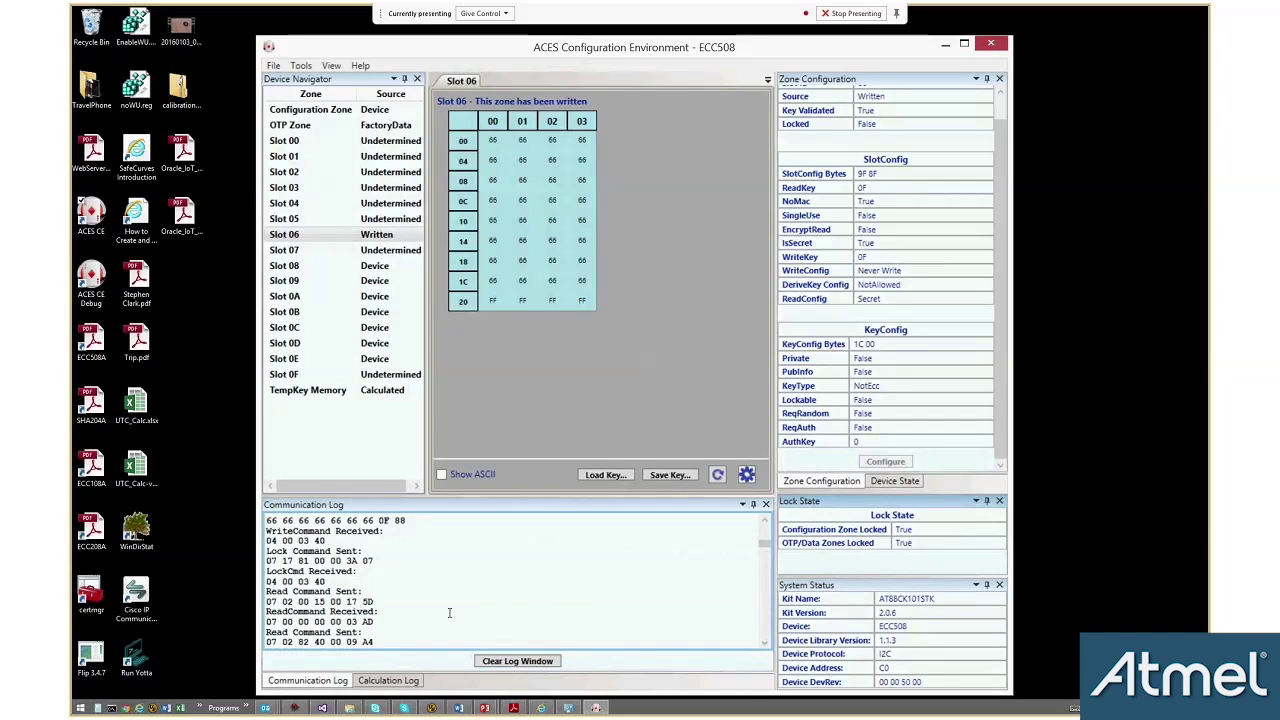
{"action": "left_click", "coordinate": [267, 550]}
{"action": "left_click_drag", "start_coordinate": [267, 550], "coordinate": [381, 581]}
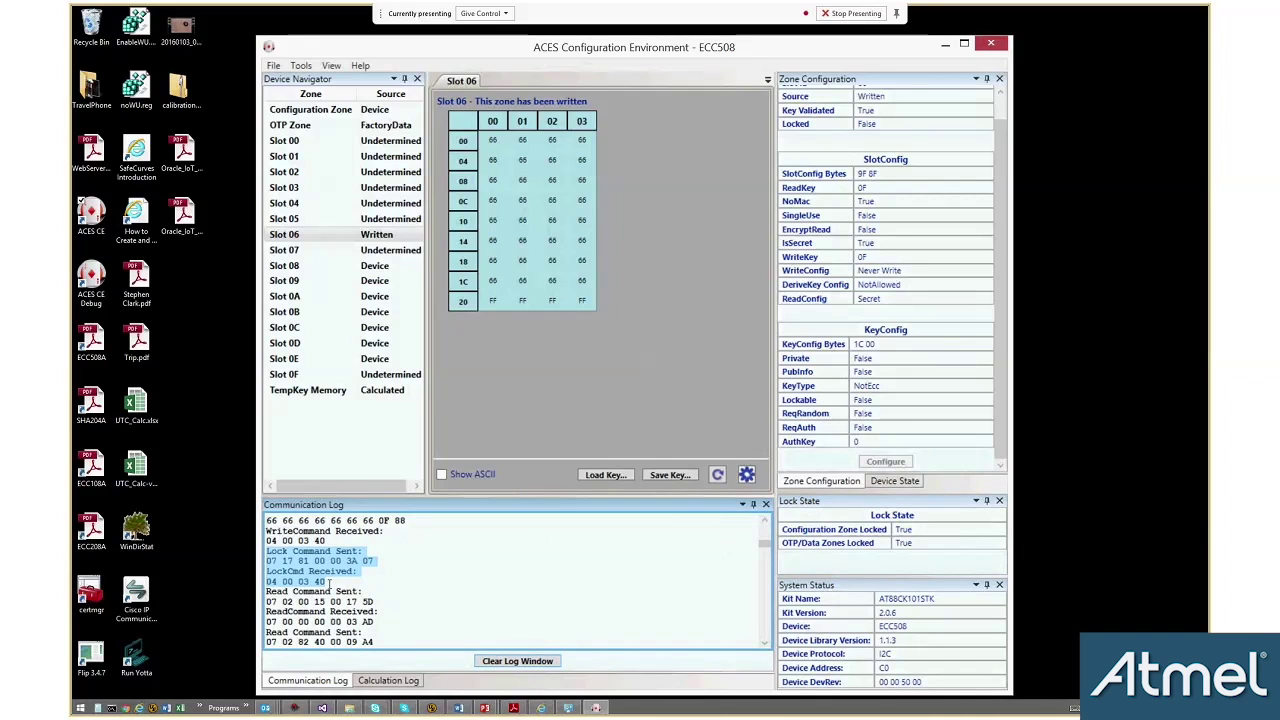
{"action": "left_click", "coordinate": [768, 552]}
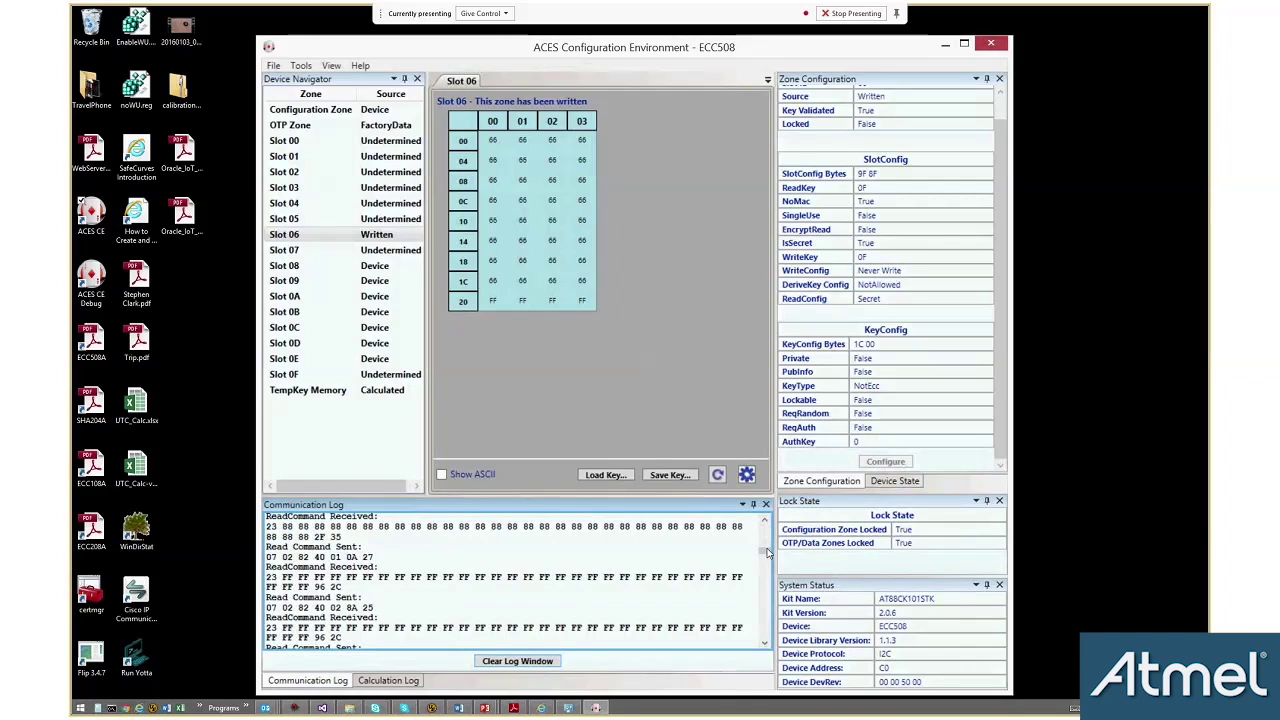
{"action": "left_click_drag", "start_coordinate": [768, 552], "coordinate": [770, 642]}
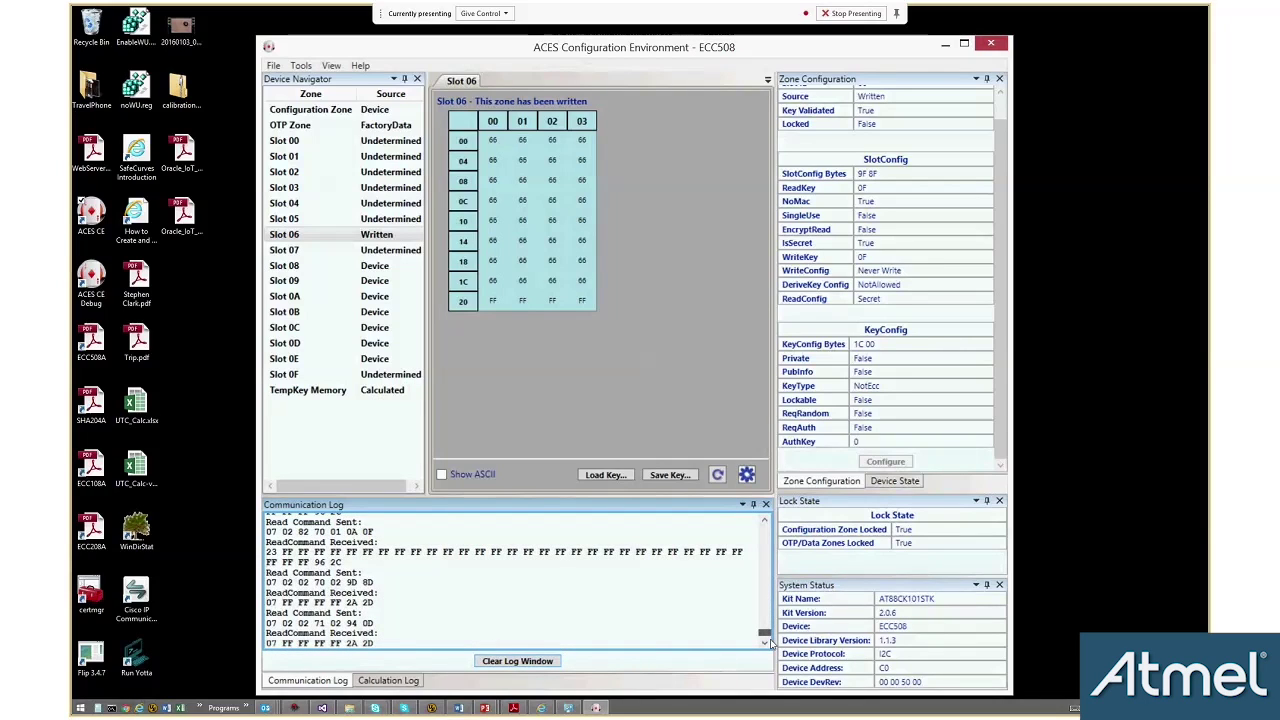
- Inspect the contents and configuration of Slots 00, 06 and 08 through 0E with the data zones locked
{"action": "left_click", "coordinate": [360, 141]}
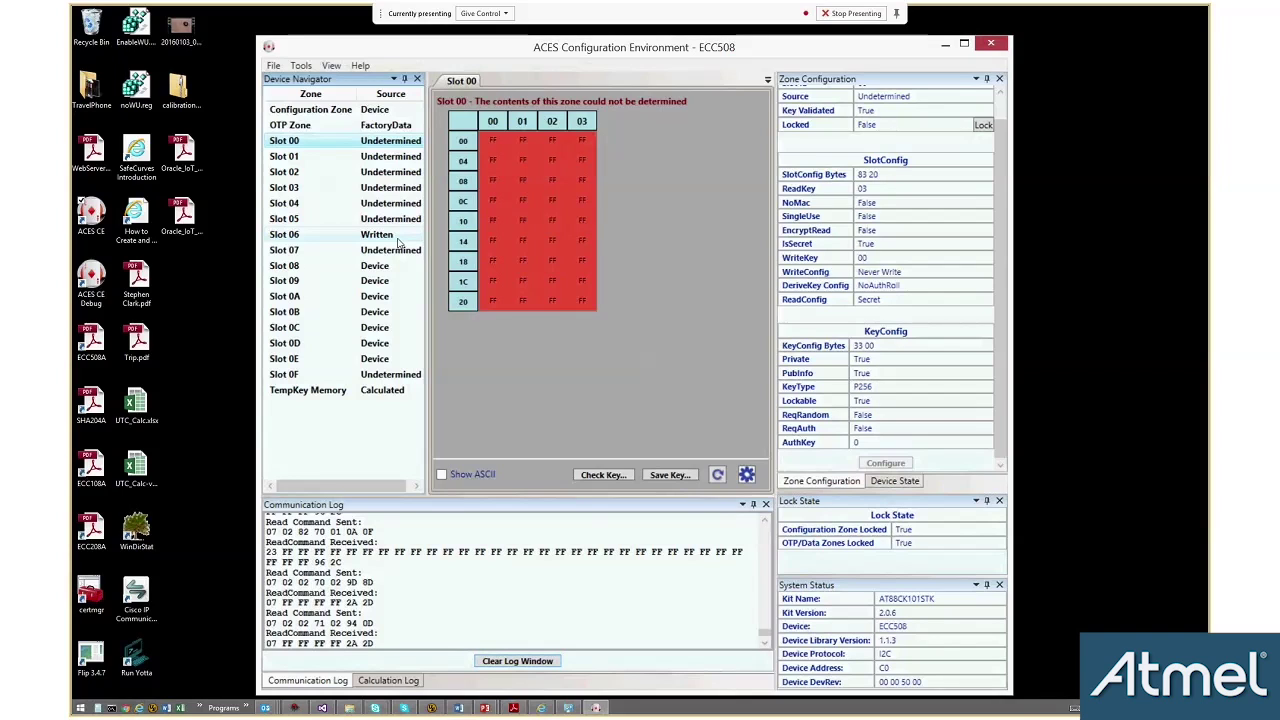
{"action": "left_click", "coordinate": [398, 243]}
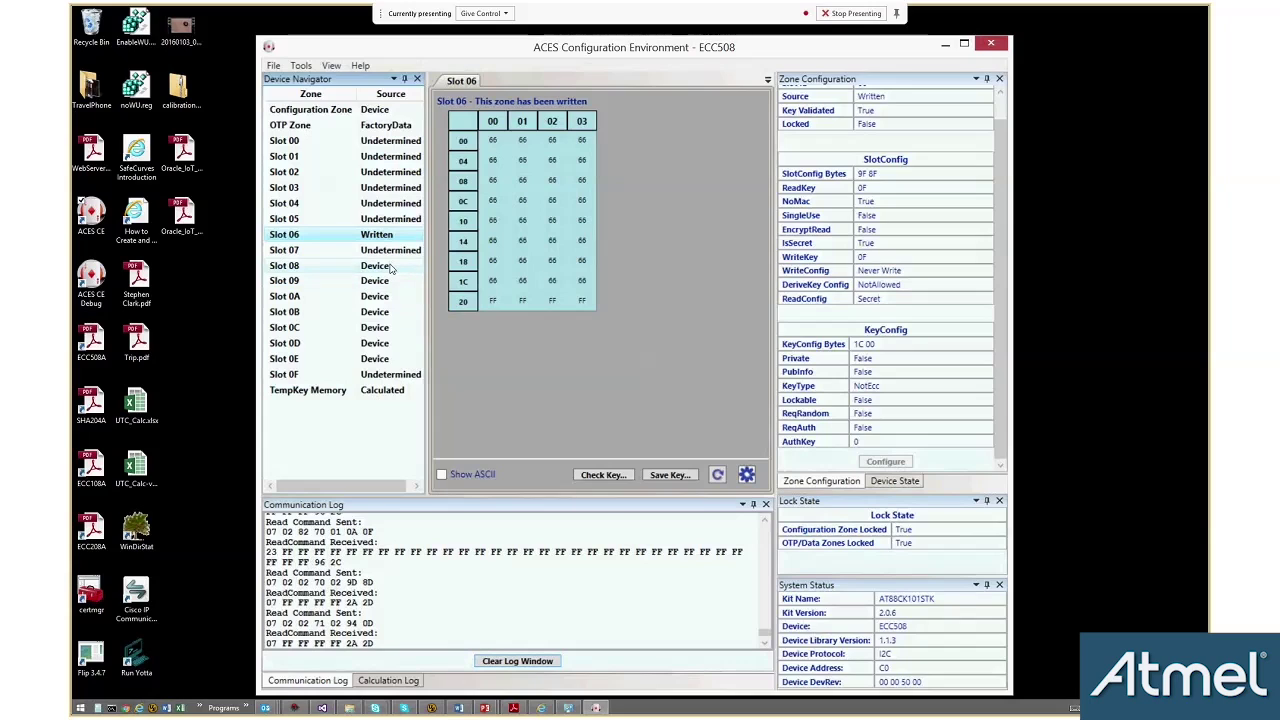
{"action": "left_click", "coordinate": [391, 268]}
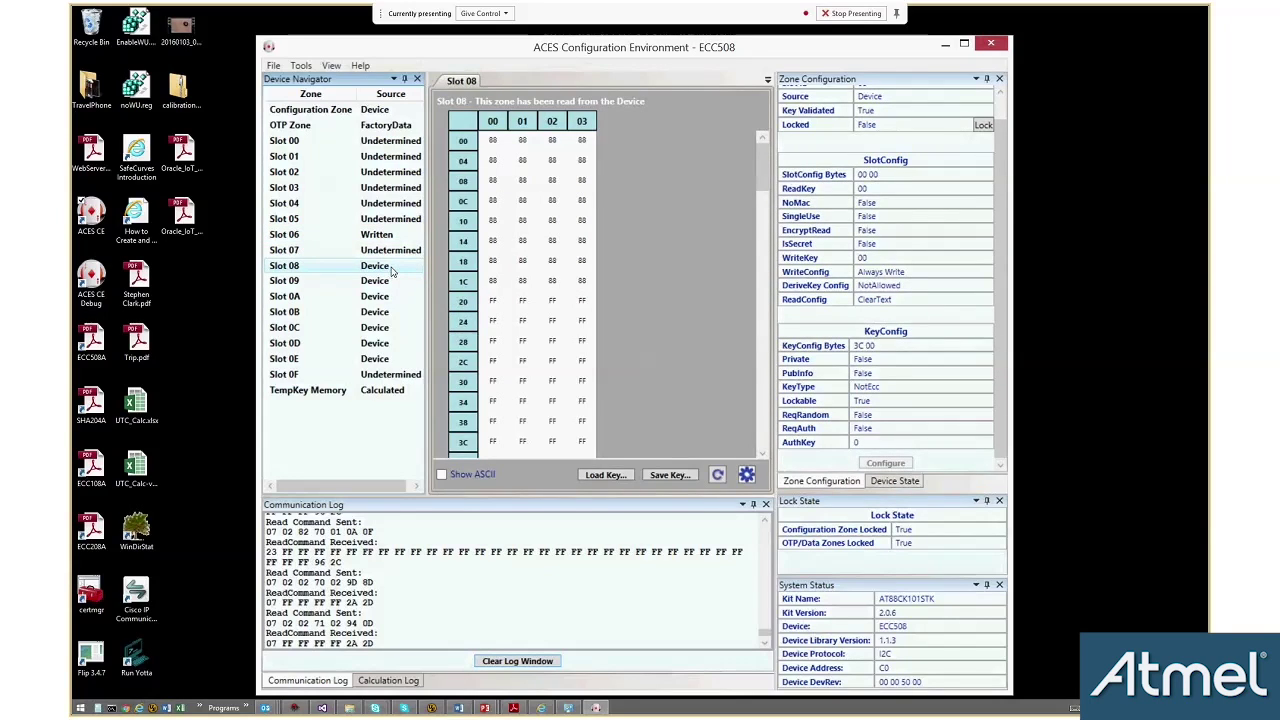
{"action": "left_click", "coordinate": [391, 297]}
{"action": "left_click", "coordinate": [391, 313]}
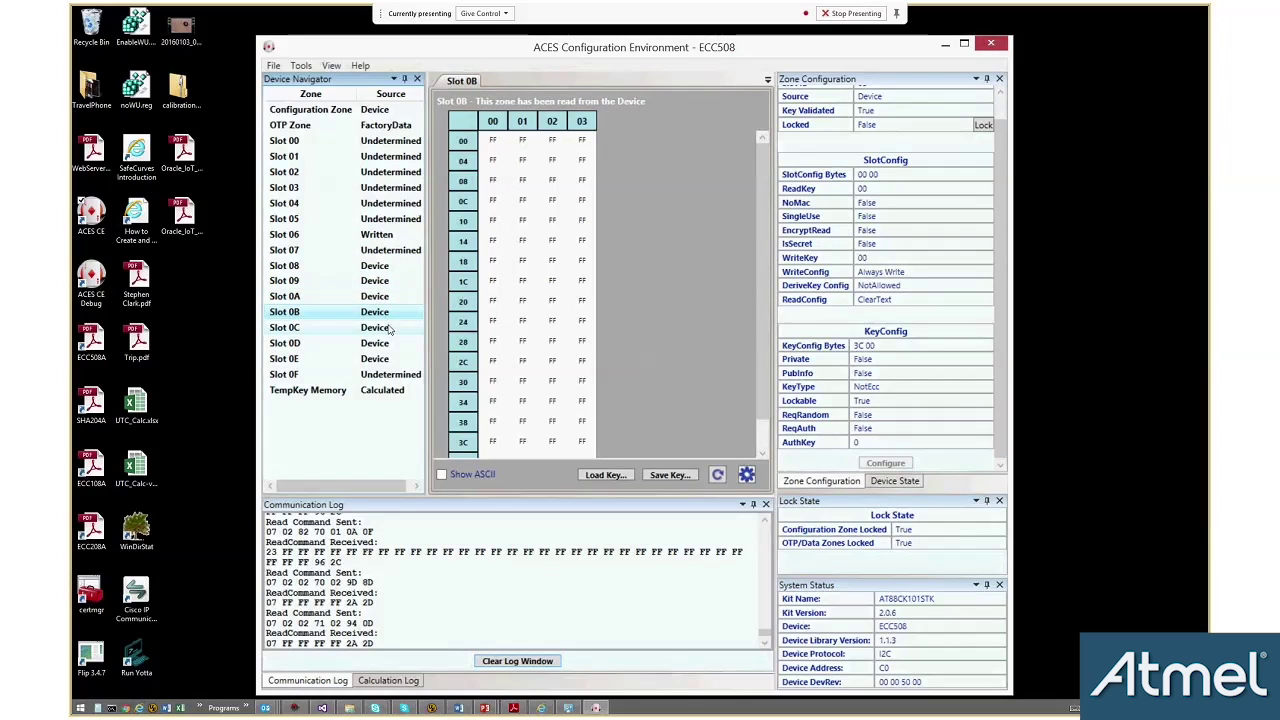
{"action": "left_click", "coordinate": [391, 328]}
{"action": "left_click", "coordinate": [392, 343]}
{"action": "left_click", "coordinate": [393, 359]}
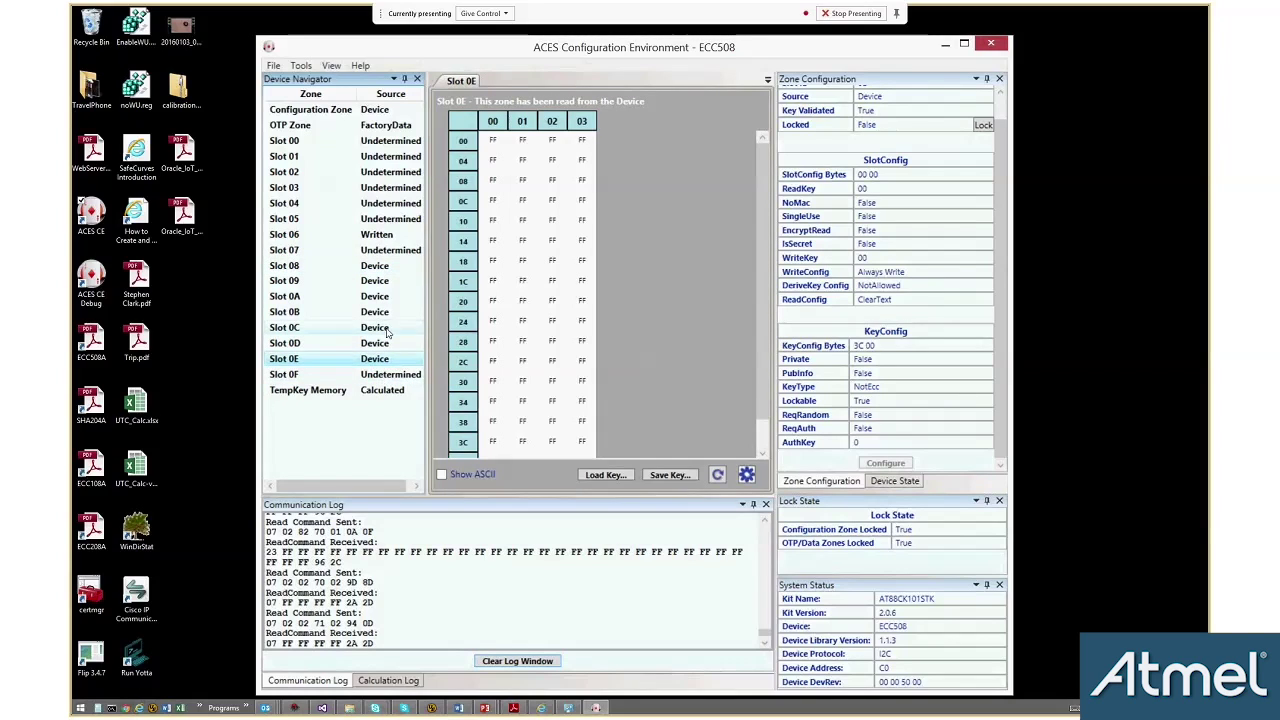
{"action": "left_click", "coordinate": [395, 280]}
{"action": "left_click", "coordinate": [392, 297]}
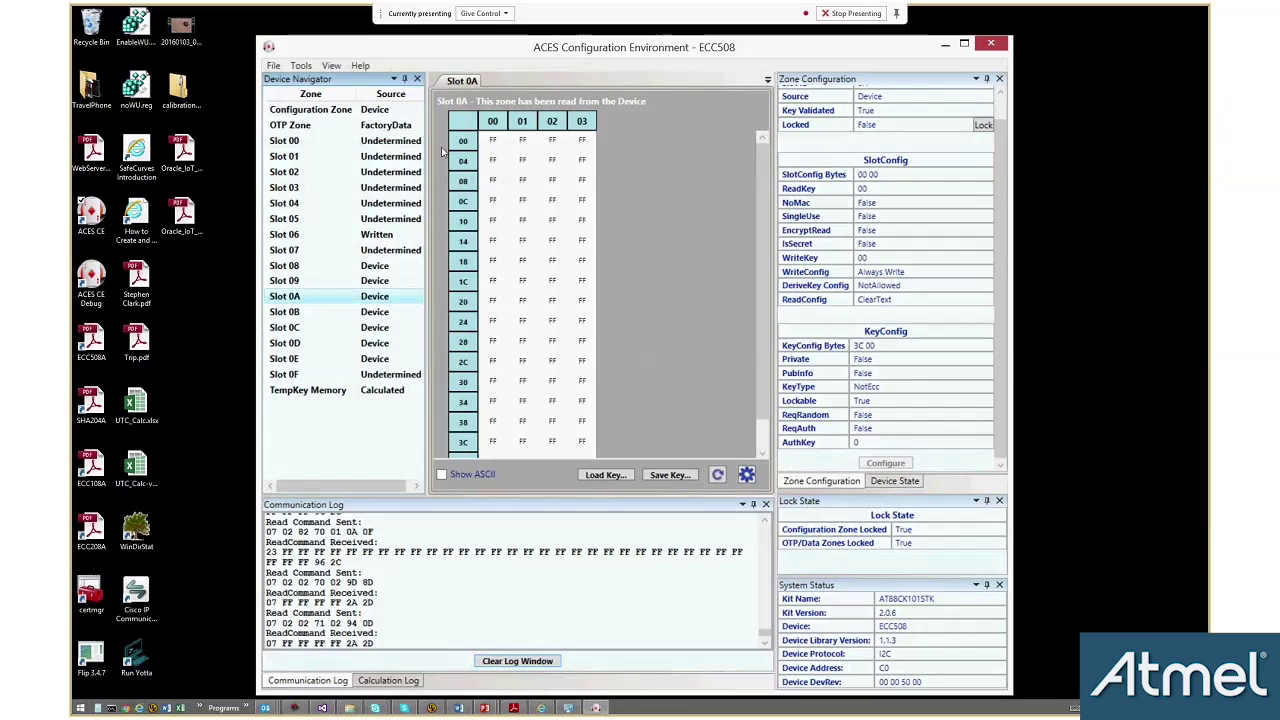
- Open the Sign/Verify tool and place its dialog clear of the slot contents
{"action": "left_click", "coordinate": [300, 65]}
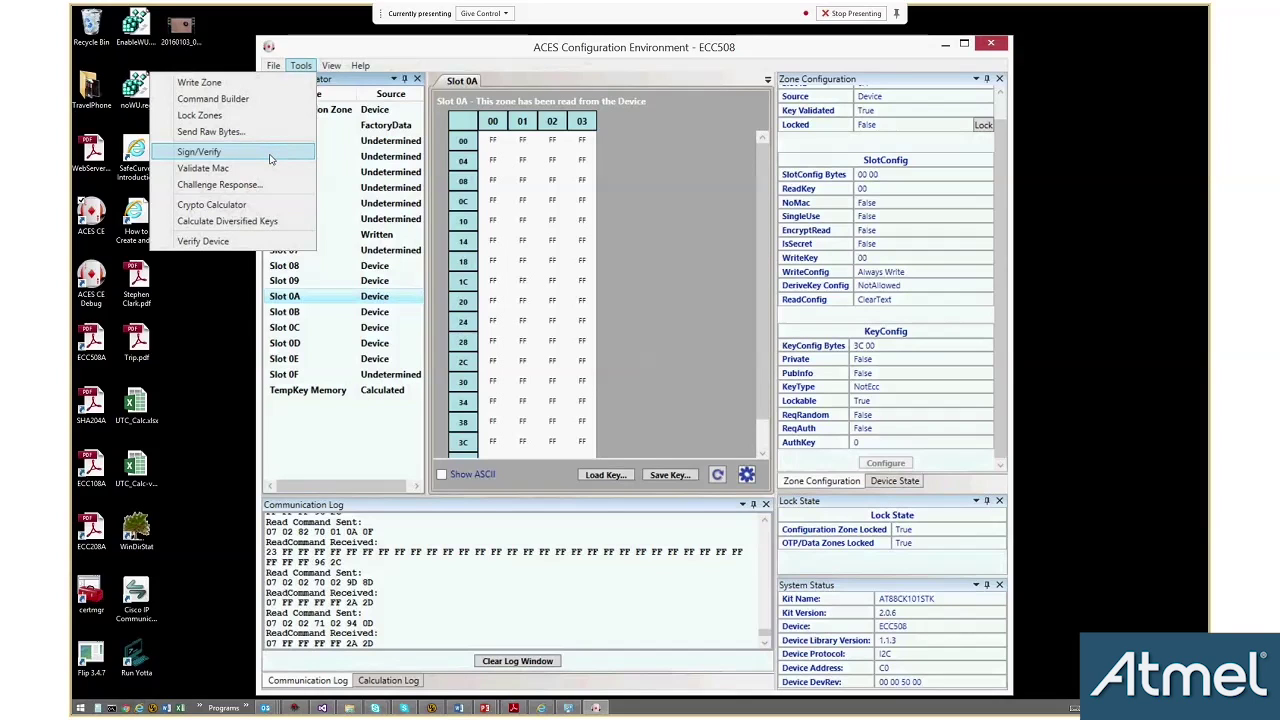
{"action": "left_click", "coordinate": [269, 159]}
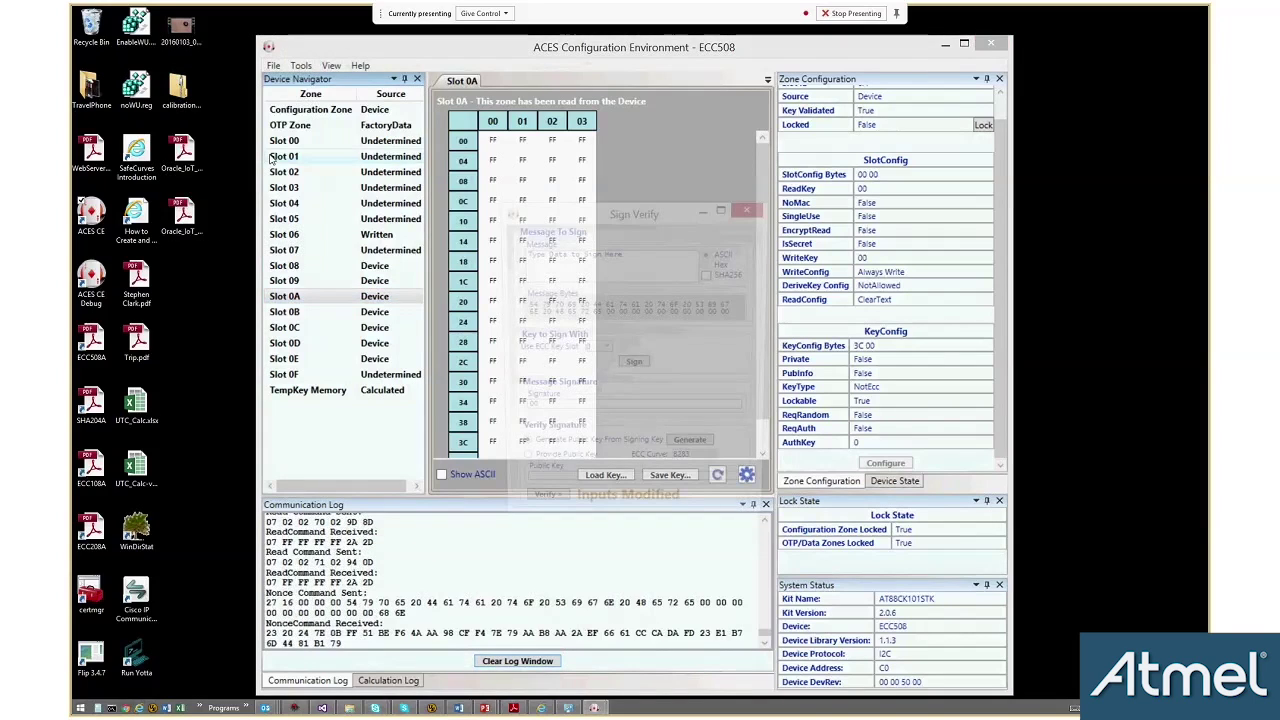
{"action": "left_click_drag", "start_coordinate": [681, 164], "coordinate": [940, 148]}
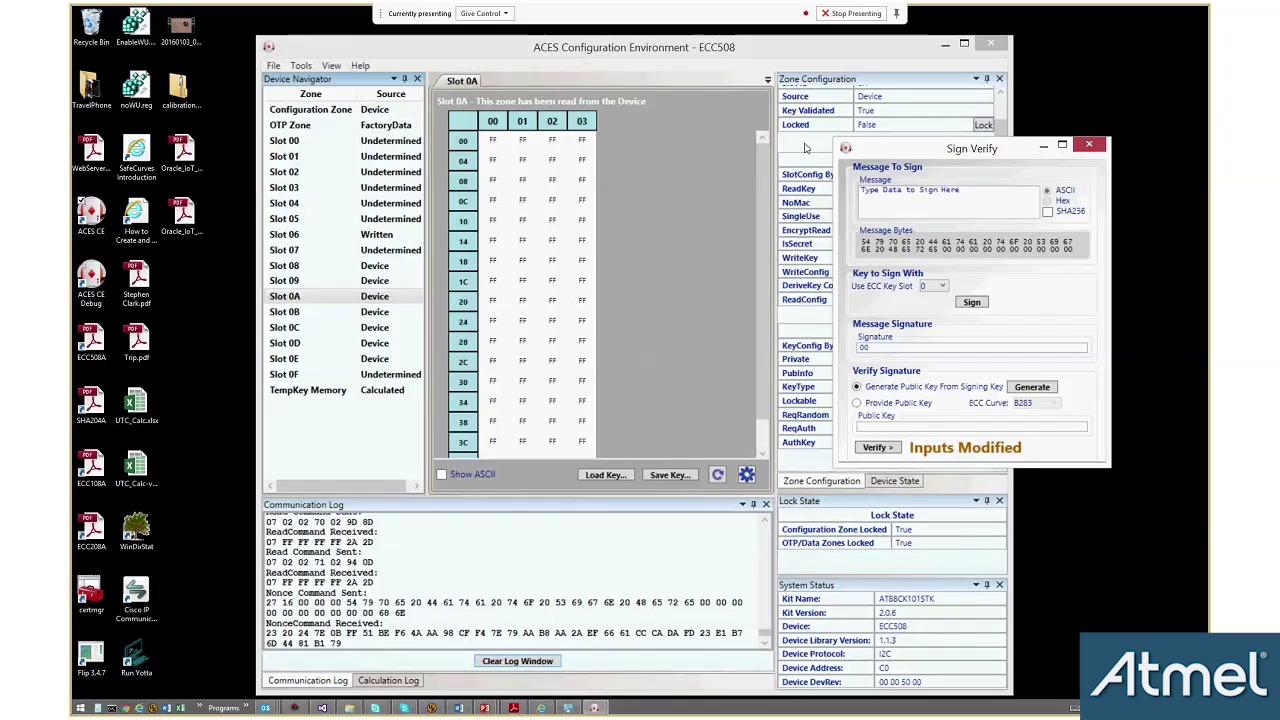
{"action": "left_click_drag", "start_coordinate": [953, 155], "coordinate": [784, 130]}
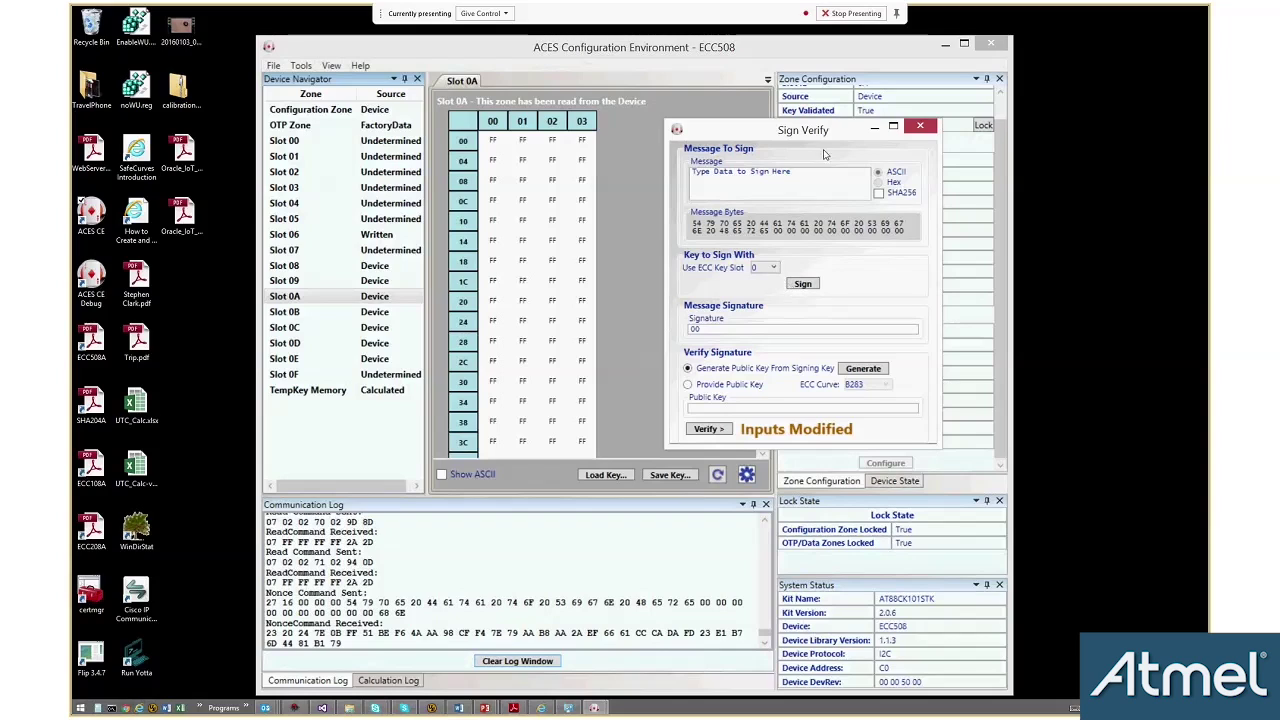
{"action": "left_click_drag", "start_coordinate": [832, 135], "coordinate": [917, 114]}
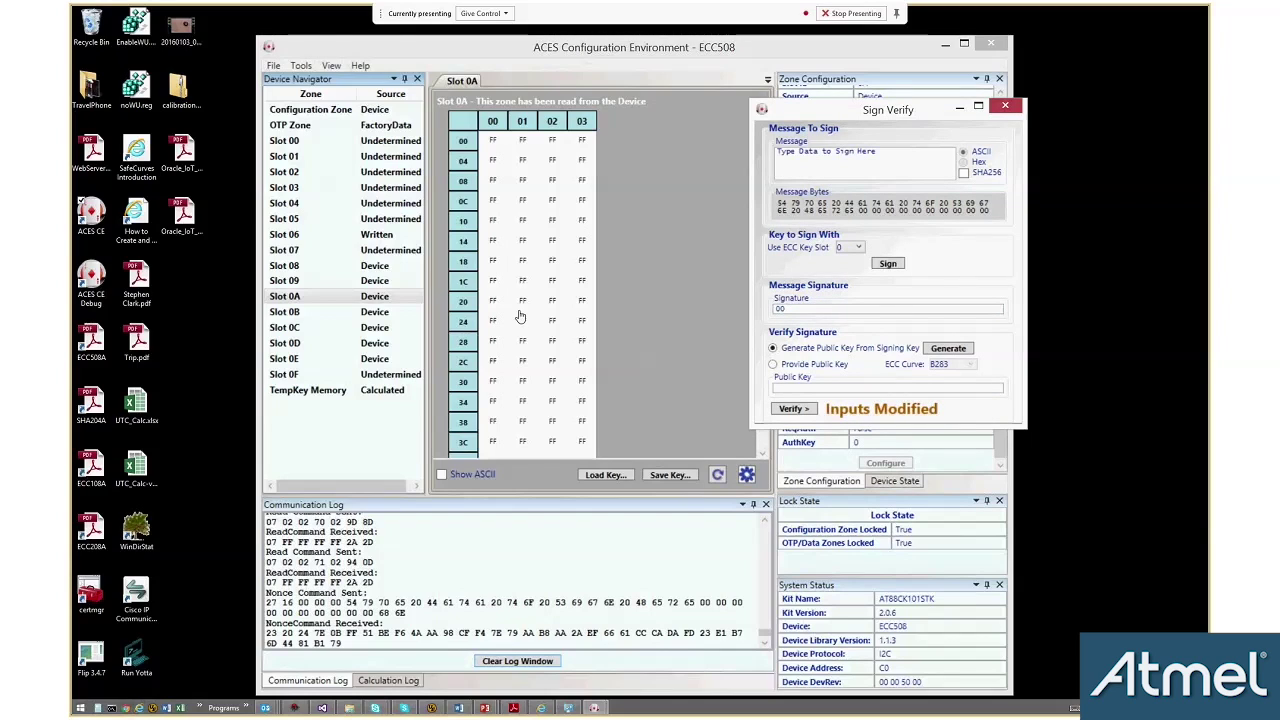
- Display Slot 00 and sign the ASCII message "Type Data to Sign Here" with ECC key slot 0
{"action": "left_click", "coordinate": [290, 141]}
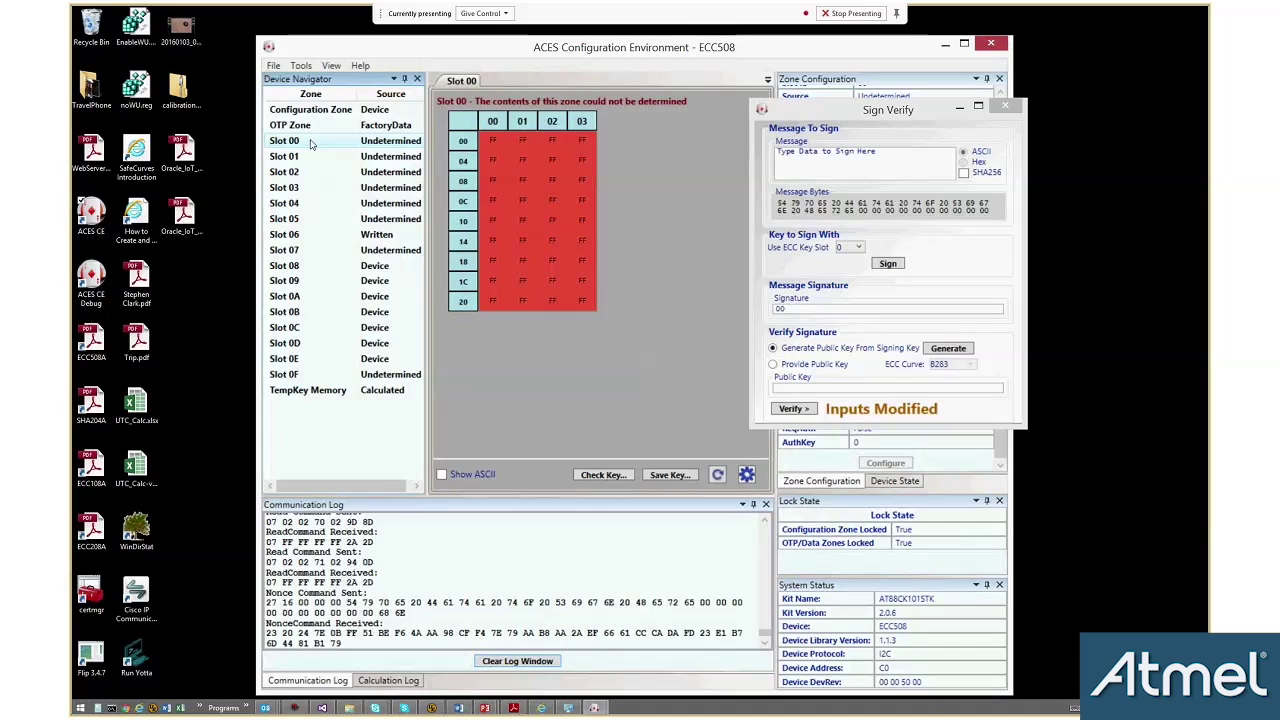
{"action": "left_click", "coordinate": [835, 170]}
{"action": "left_click", "coordinate": [884, 160]}
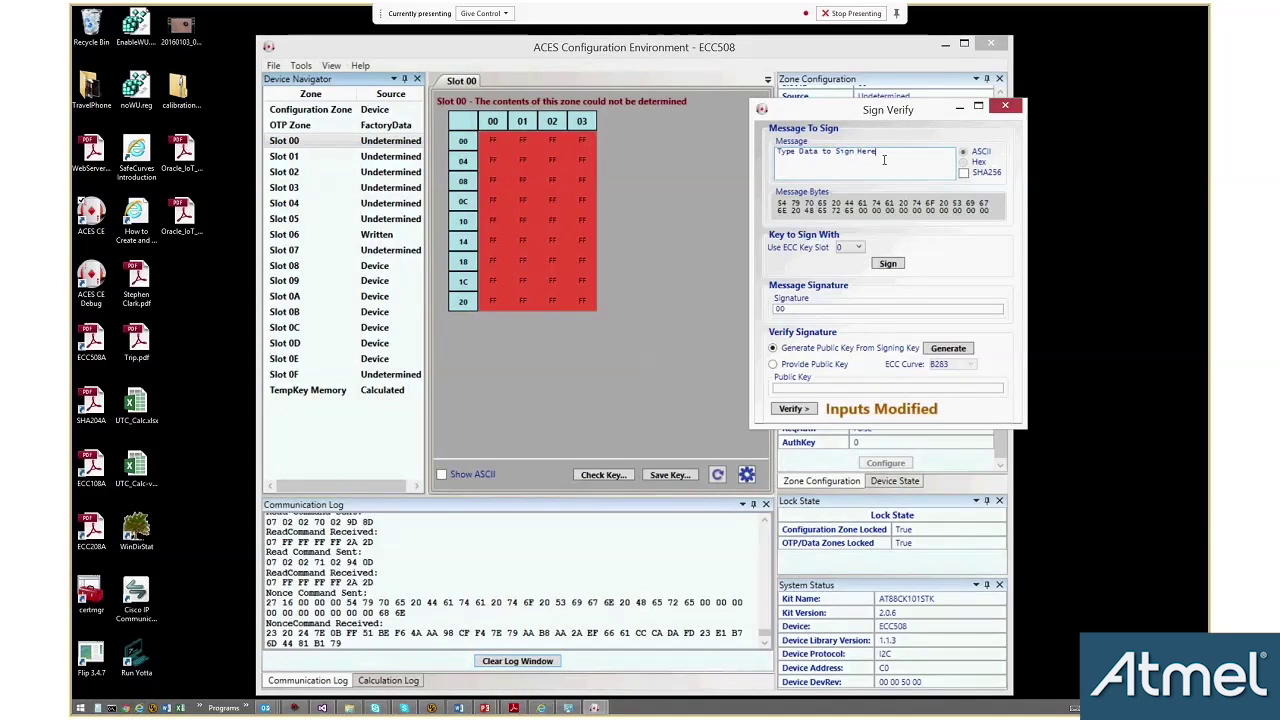
{"action": "left_click_drag", "start_coordinate": [778, 152], "coordinate": [886, 153]}
{"action": "left_click", "coordinate": [800, 151]}
{"action": "left_click", "coordinate": [888, 264]}
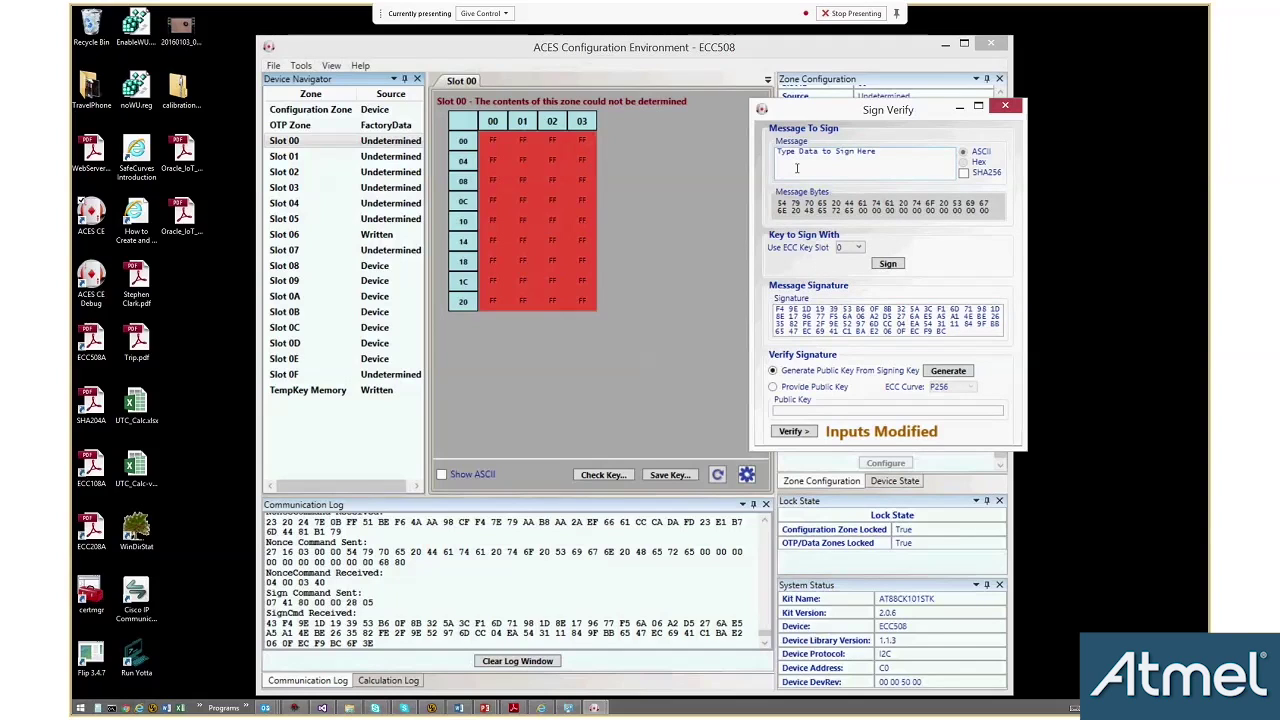
- Generate the public key from the signing key and verify the message signature with it
{"action": "key", "text": "ctrl+a"}
{"action": "left_click", "coordinate": [779, 311]}
{"action": "left_click", "coordinate": [947, 377]}
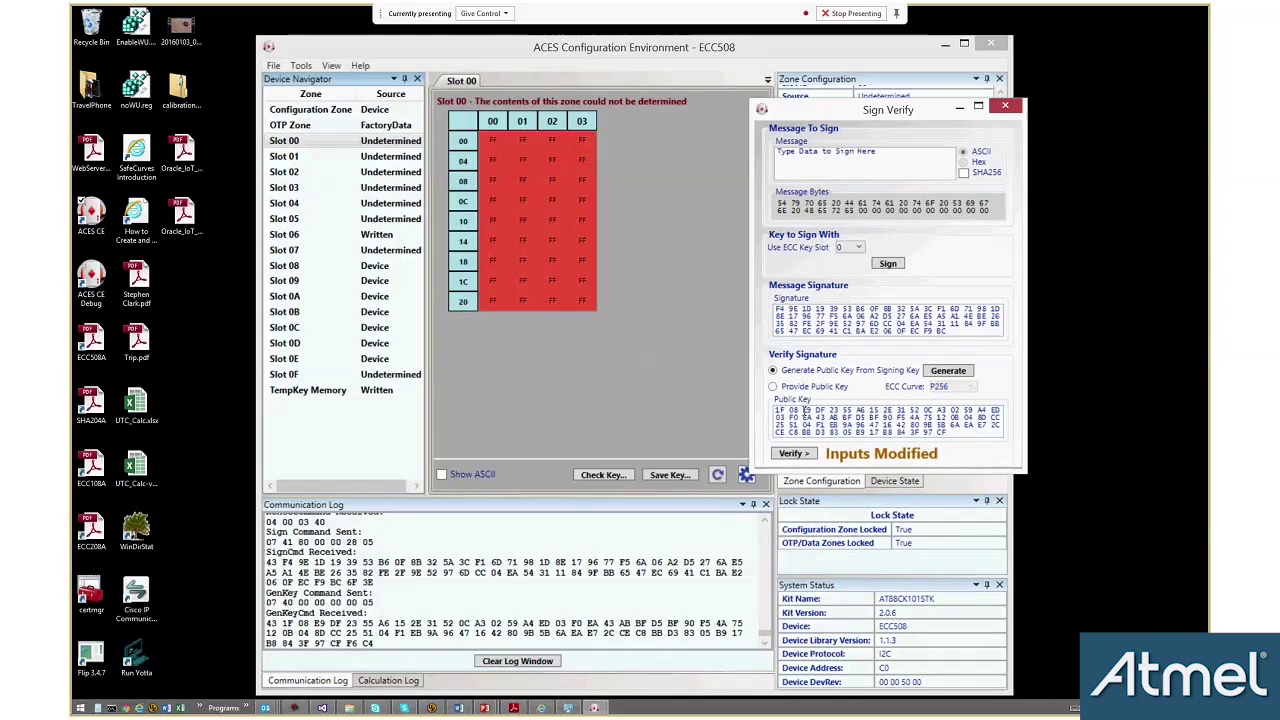
{"action": "left_click", "coordinate": [791, 454]}
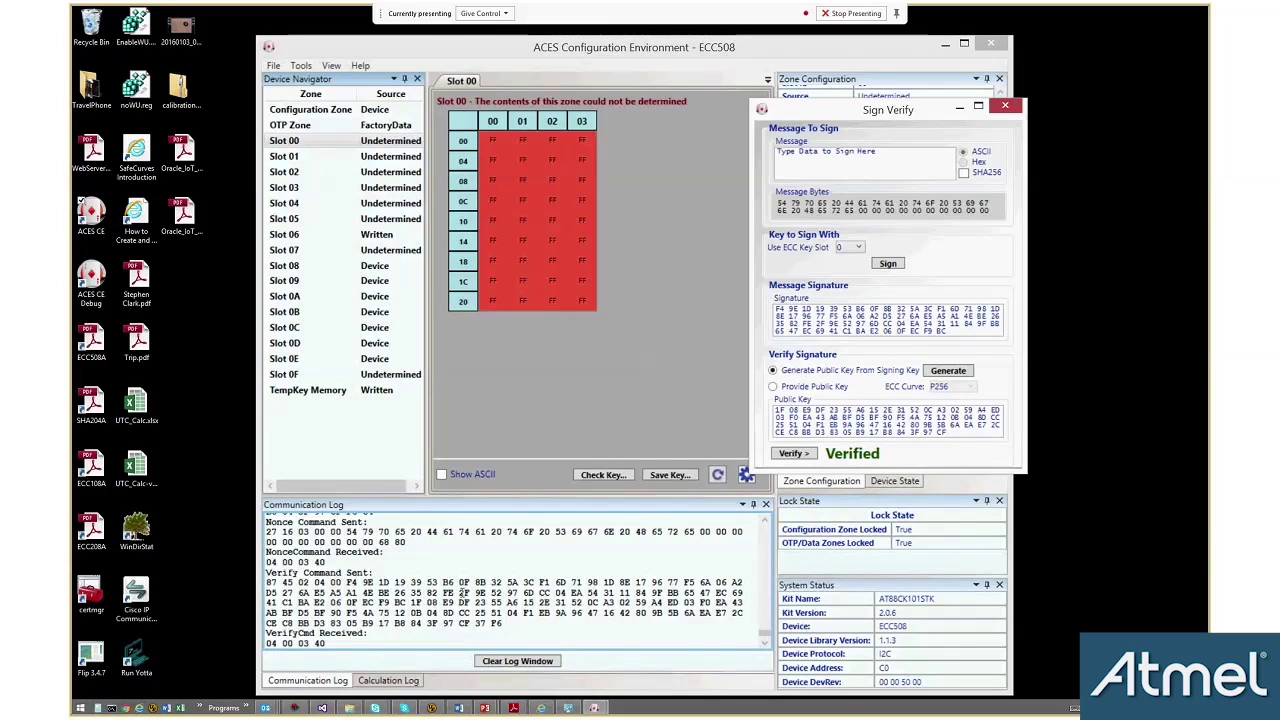
- Clear and enlarge the communication log, and move the Sign Verify dialog farther from the slot contents
{"action": "left_click", "coordinate": [516, 661]}
{"action": "left_click_drag", "start_coordinate": [564, 497], "coordinate": [552, 454]}
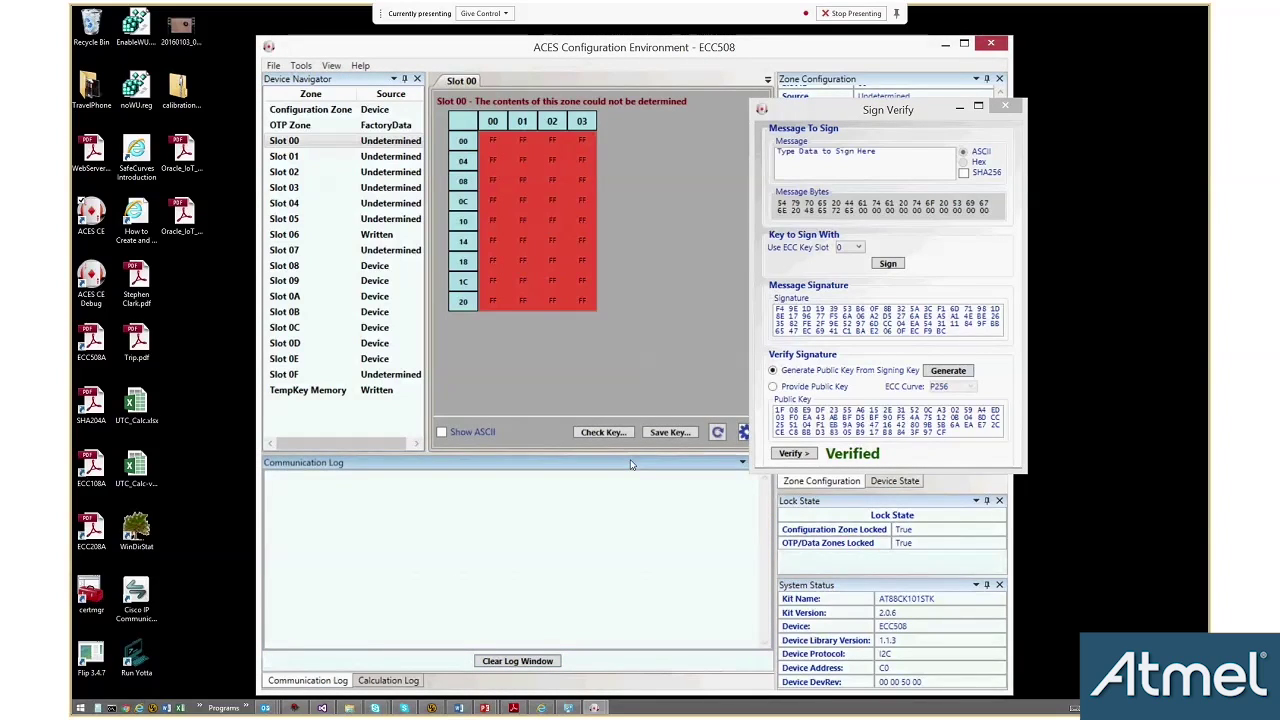
{"action": "left_click_drag", "start_coordinate": [922, 111], "coordinate": [989, 111]}
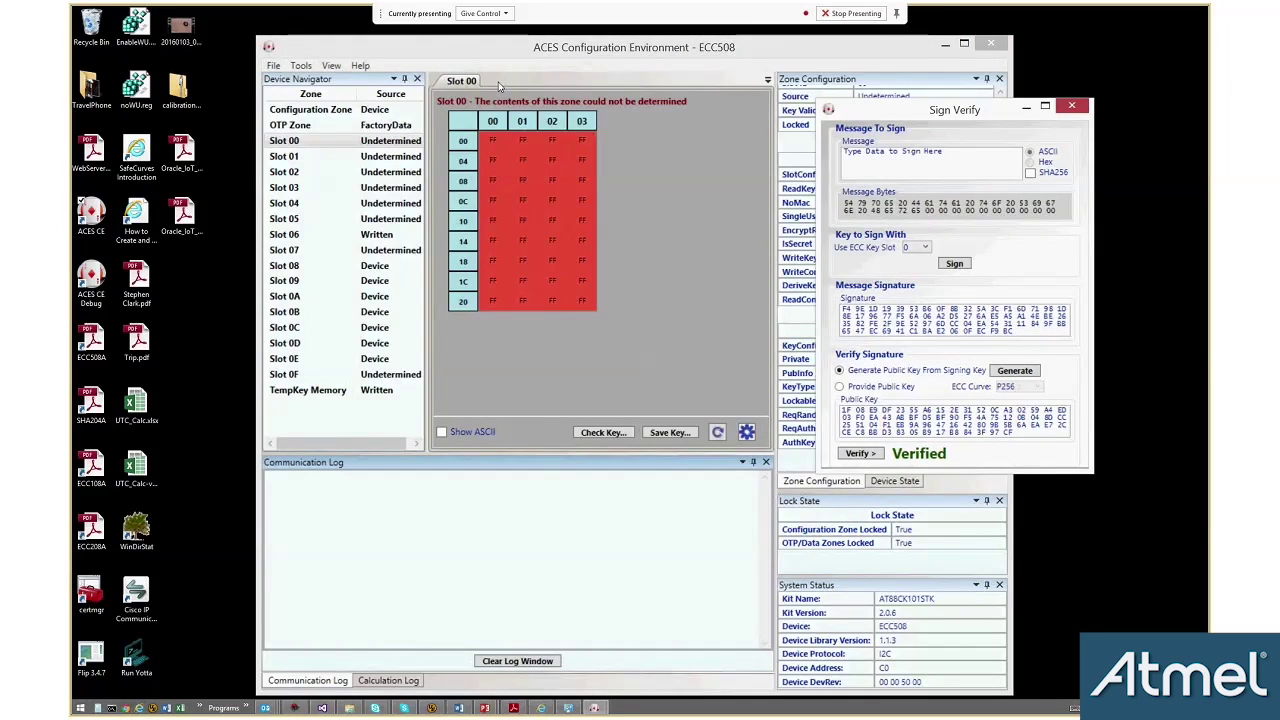
- Open the Command Builder over the slot contents and execute the Random command with mode 00
{"action": "left_click", "coordinate": [300, 65]}
{"action": "left_click", "coordinate": [315, 86]}
{"action": "left_click_drag", "start_coordinate": [614, 220], "coordinate": [574, 107]}
{"action": "left_click", "coordinate": [515, 160]}
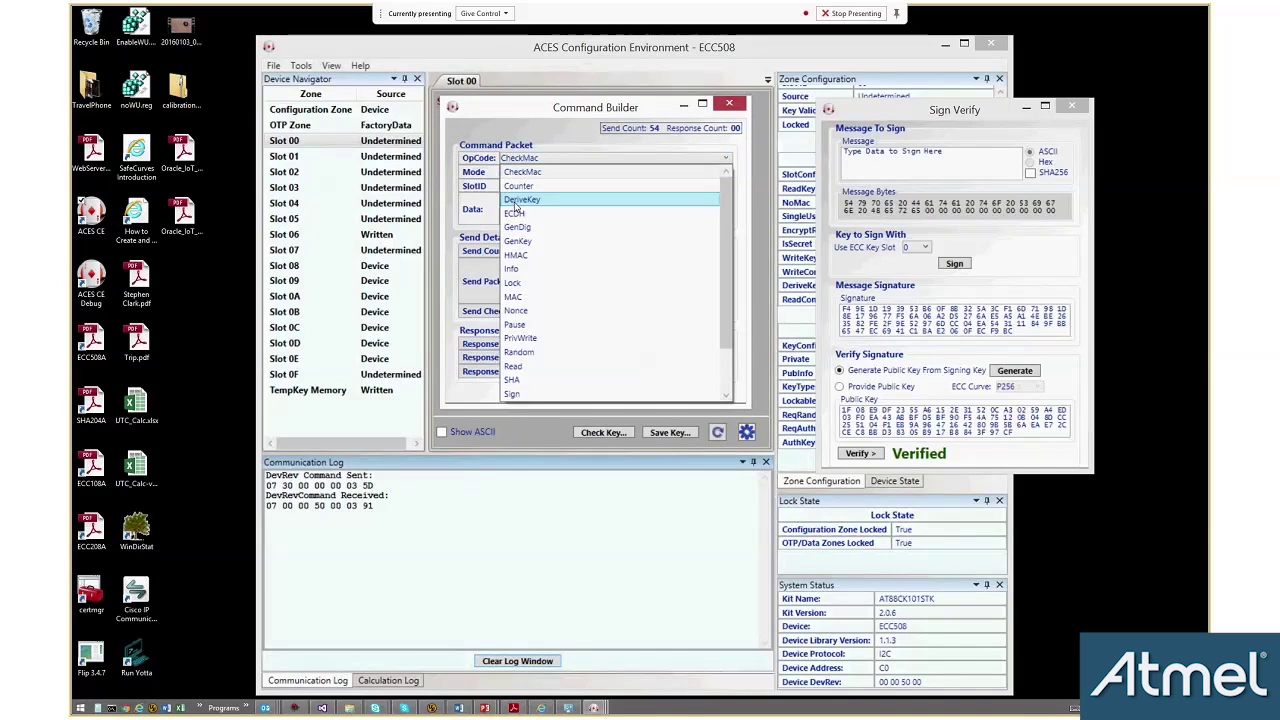
{"action": "left_click", "coordinate": [527, 353]}
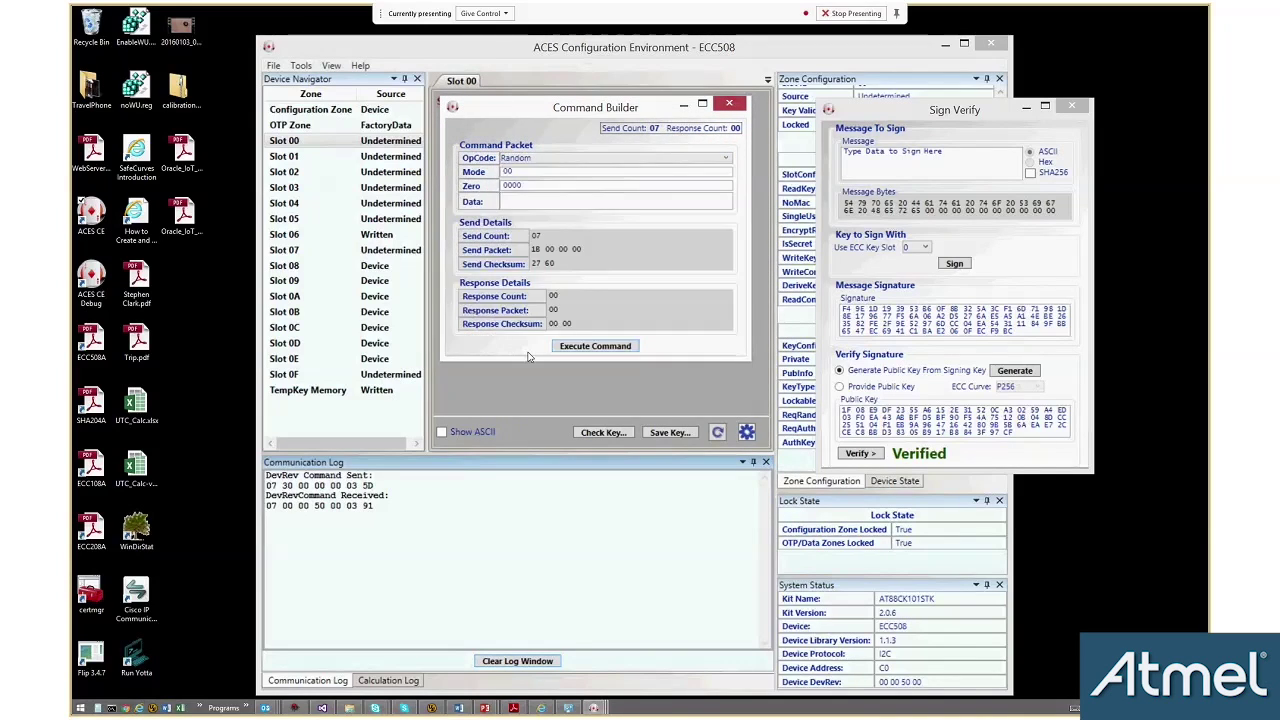
{"action": "left_click", "coordinate": [594, 346]}
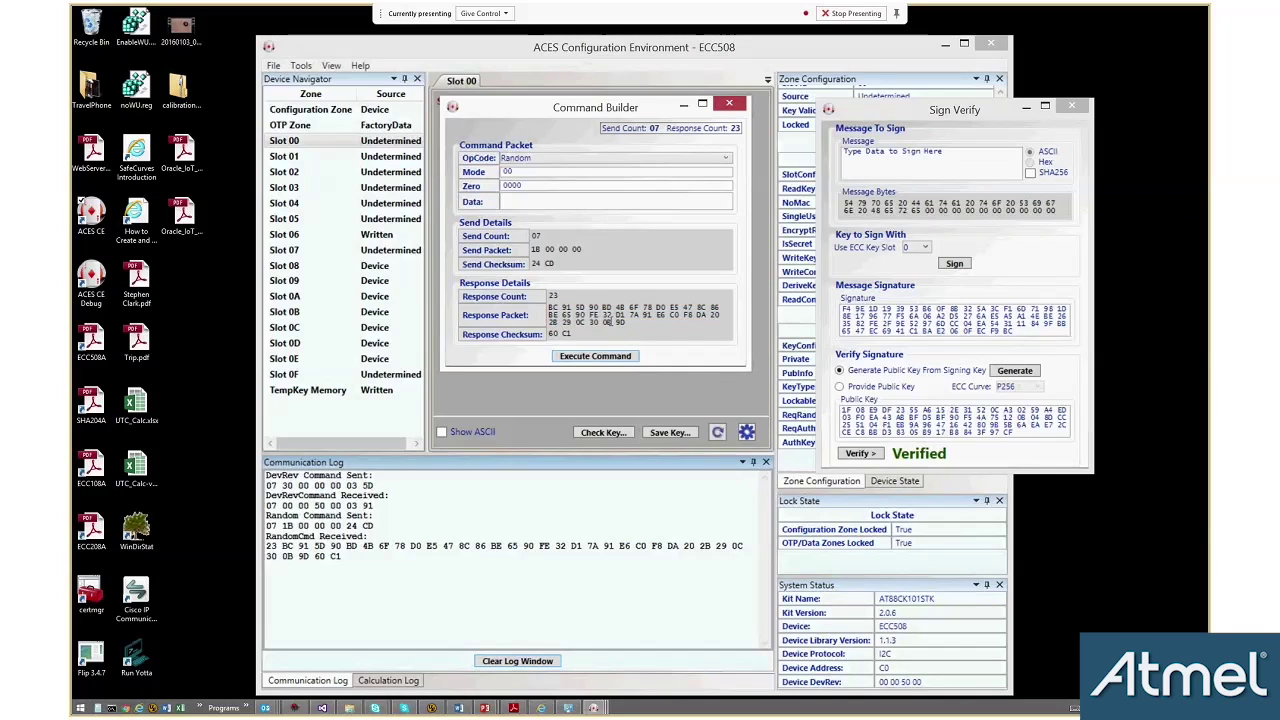
- Replace the message to sign with the Random command's response packet and set its format to Hex
{"action": "triple_click", "coordinate": [611, 323]}
{"action": "key", "text": "ctrl+c"}
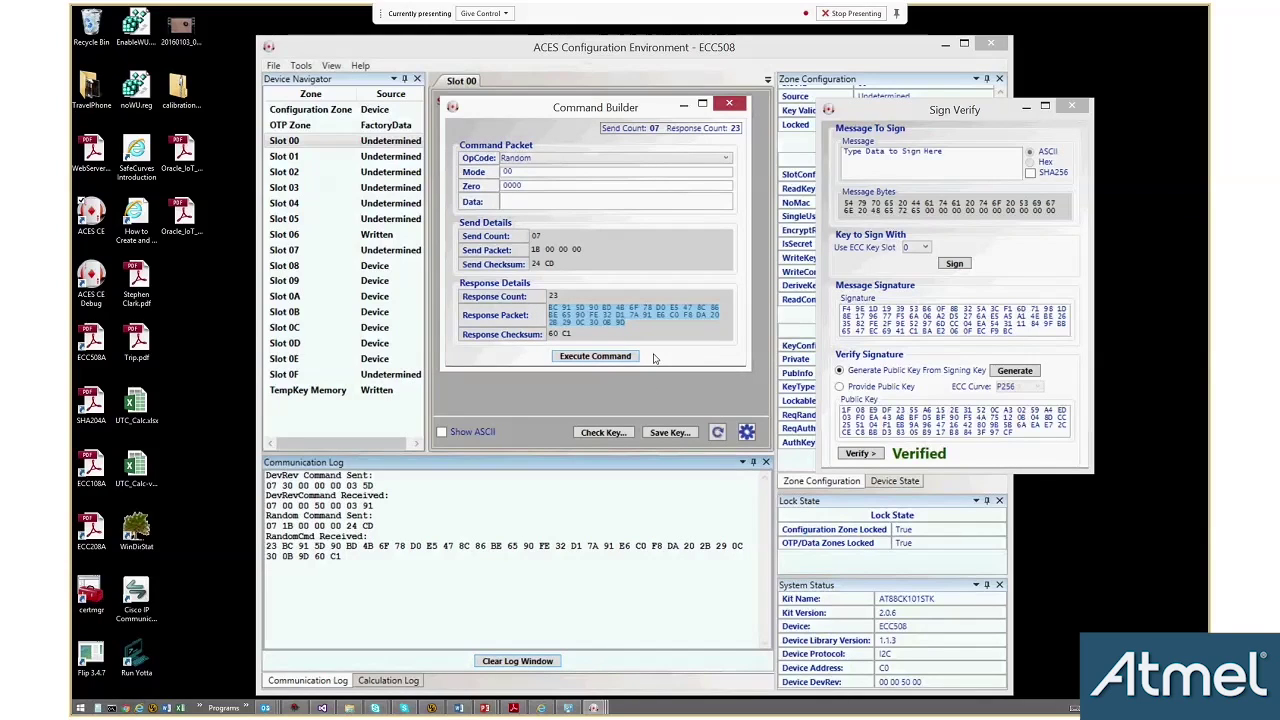
{"action": "left_click", "coordinate": [885, 158]}
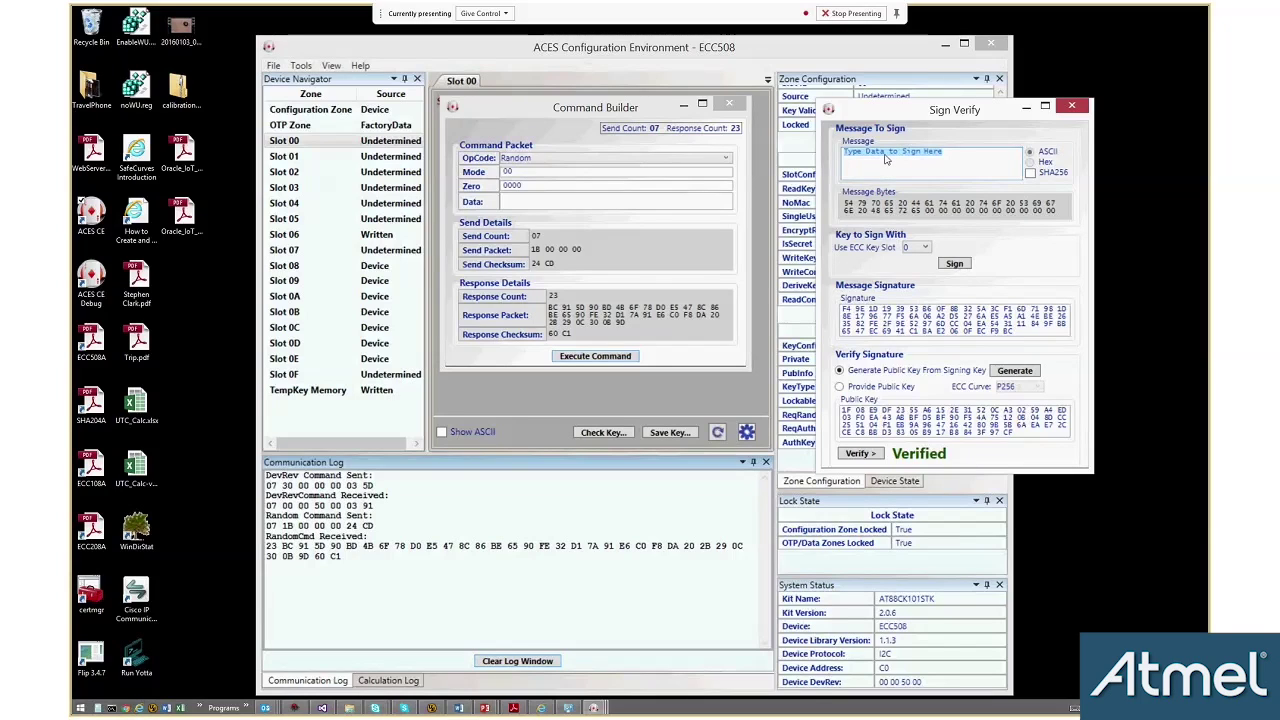
{"action": "right_click", "coordinate": [882, 160]}
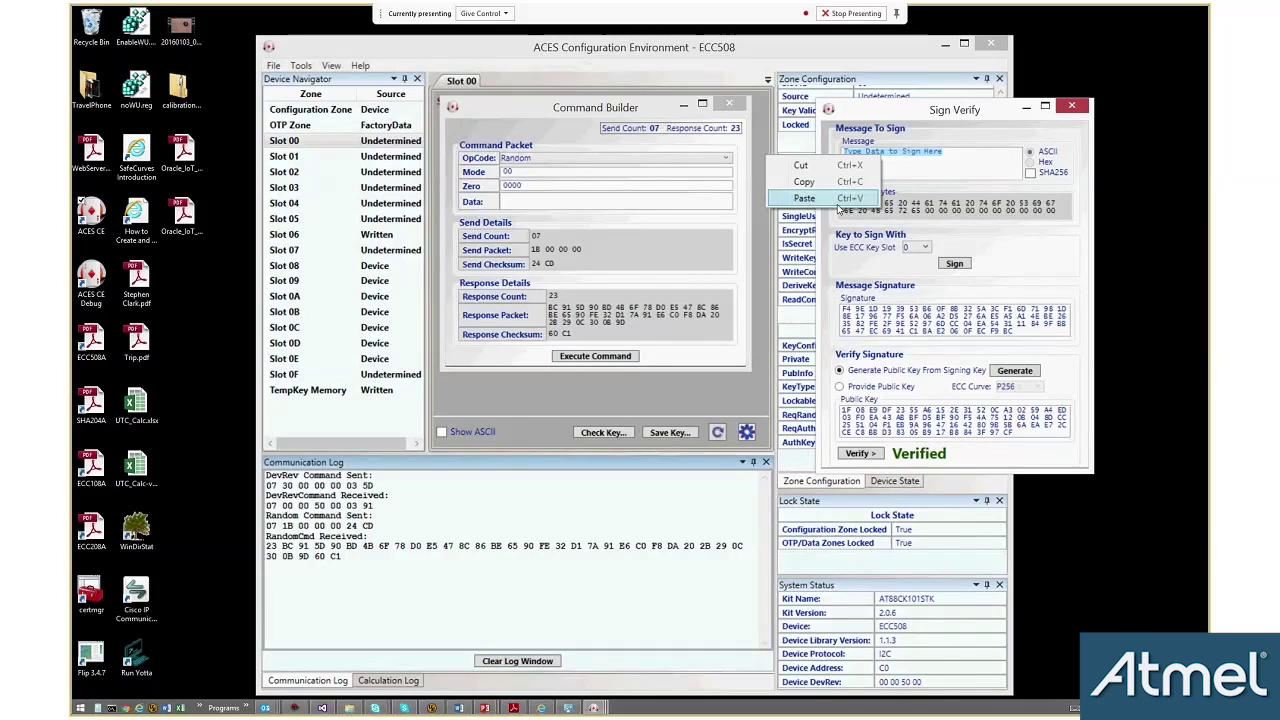
{"action": "left_click", "coordinate": [805, 198]}
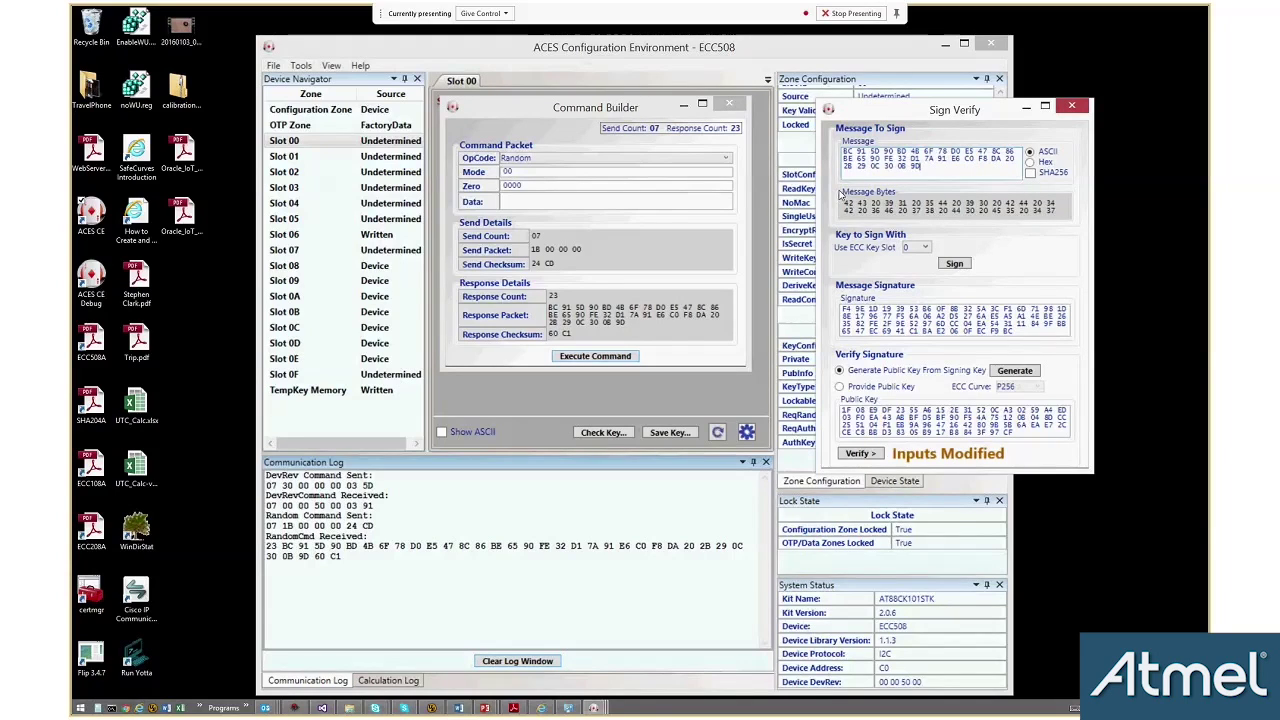
{"action": "left_click", "coordinate": [1030, 161]}
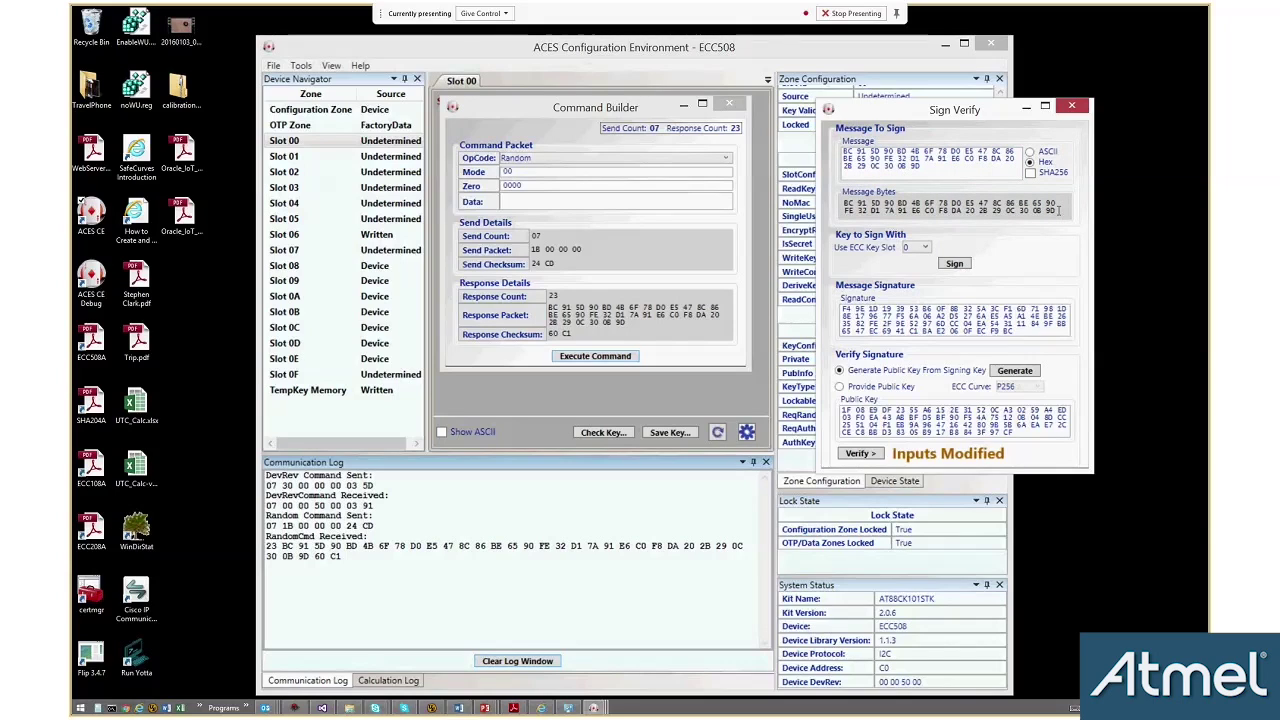
- Sign the hex message three times with ECC key slot 0, highlighting its message bytes, and verify the last signature
{"action": "left_click", "coordinate": [955, 264]}
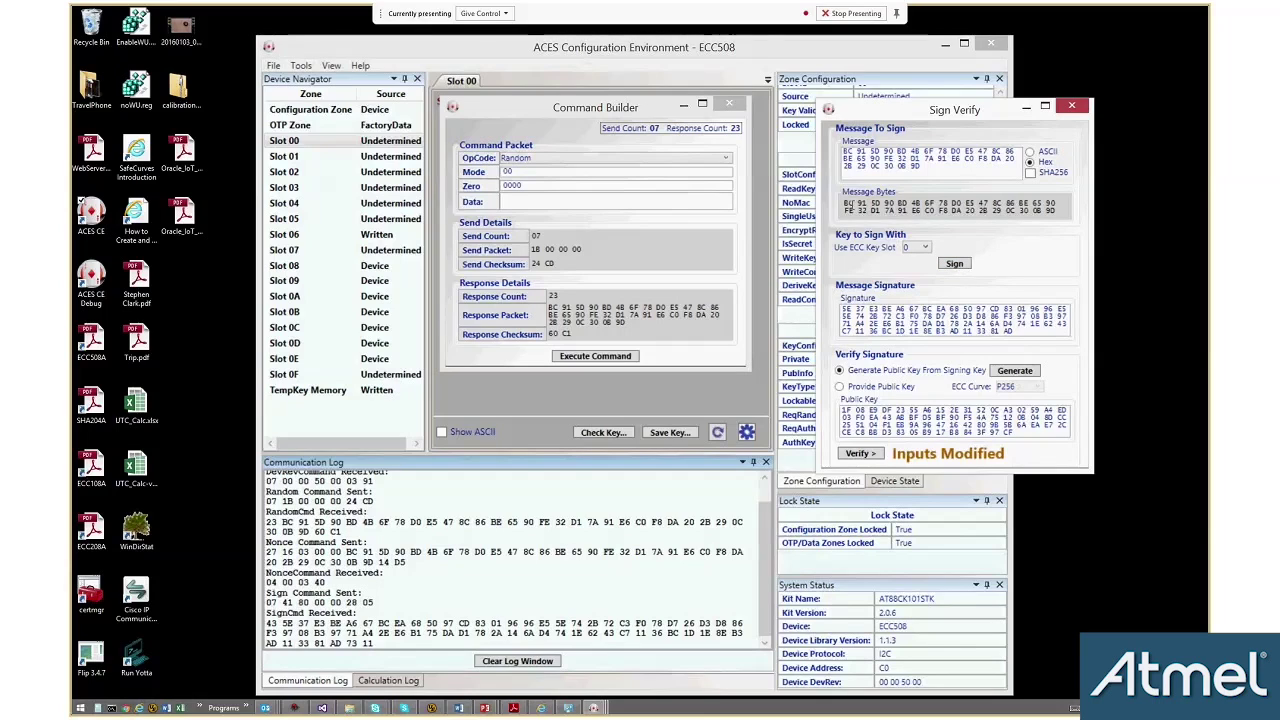
{"action": "triple_click", "coordinate": [873, 207]}
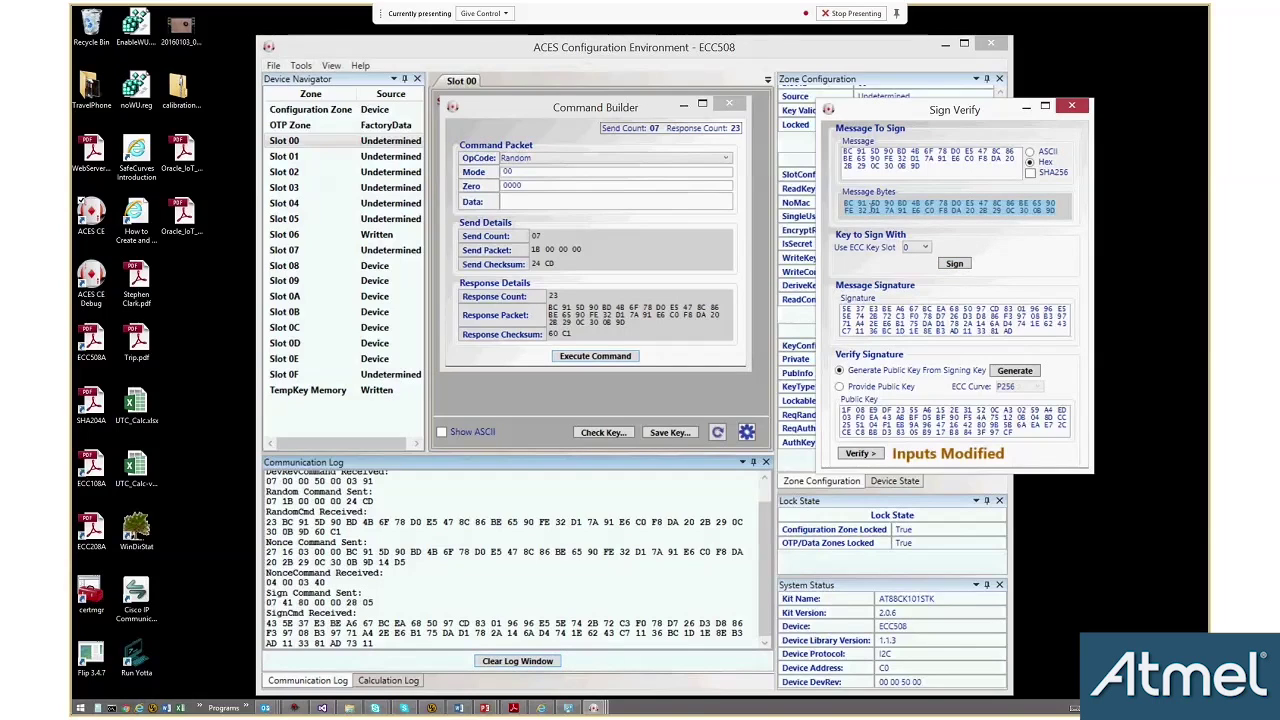
{"action": "left_click", "coordinate": [954, 264]}
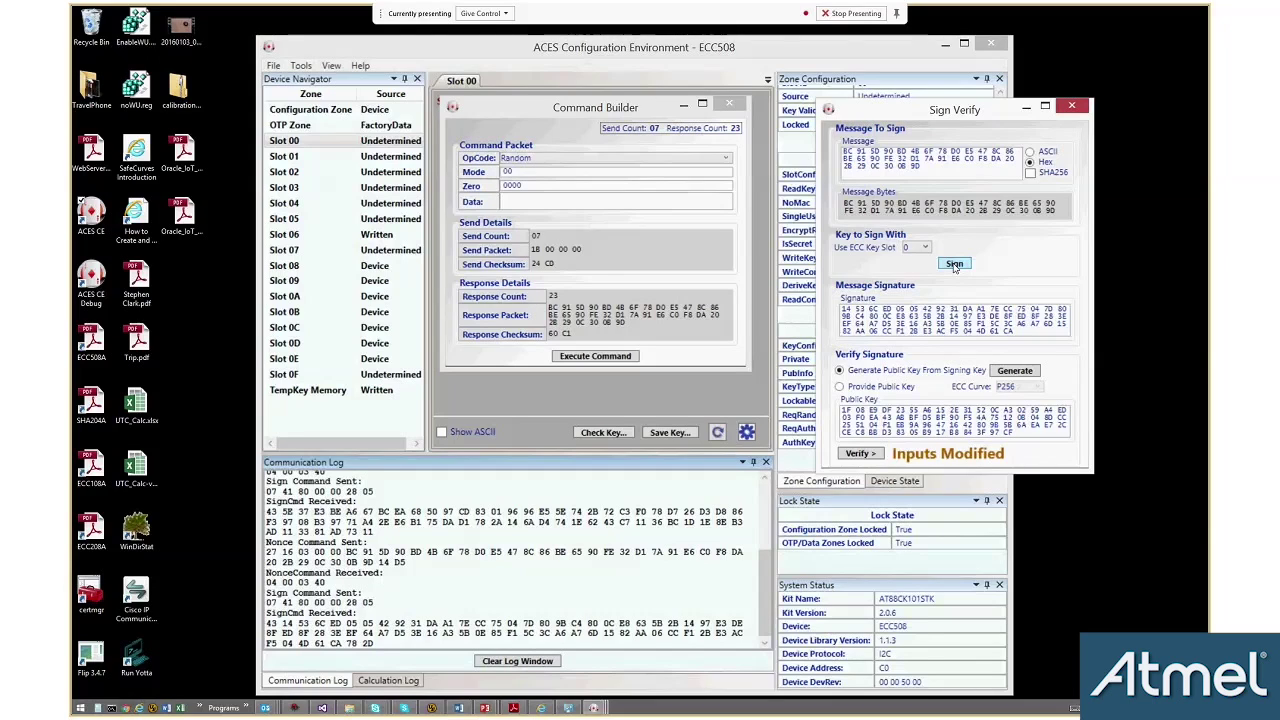
{"action": "left_click", "coordinate": [954, 264]}
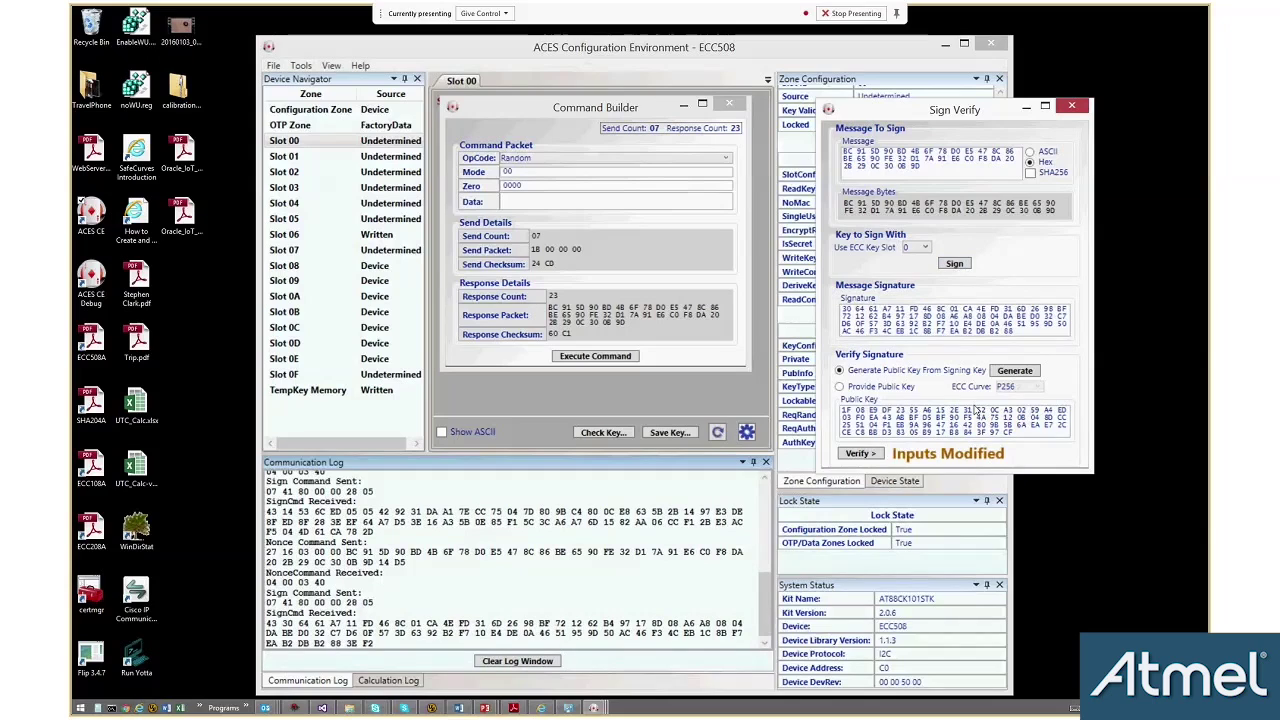
{"action": "left_click", "coordinate": [860, 454]}
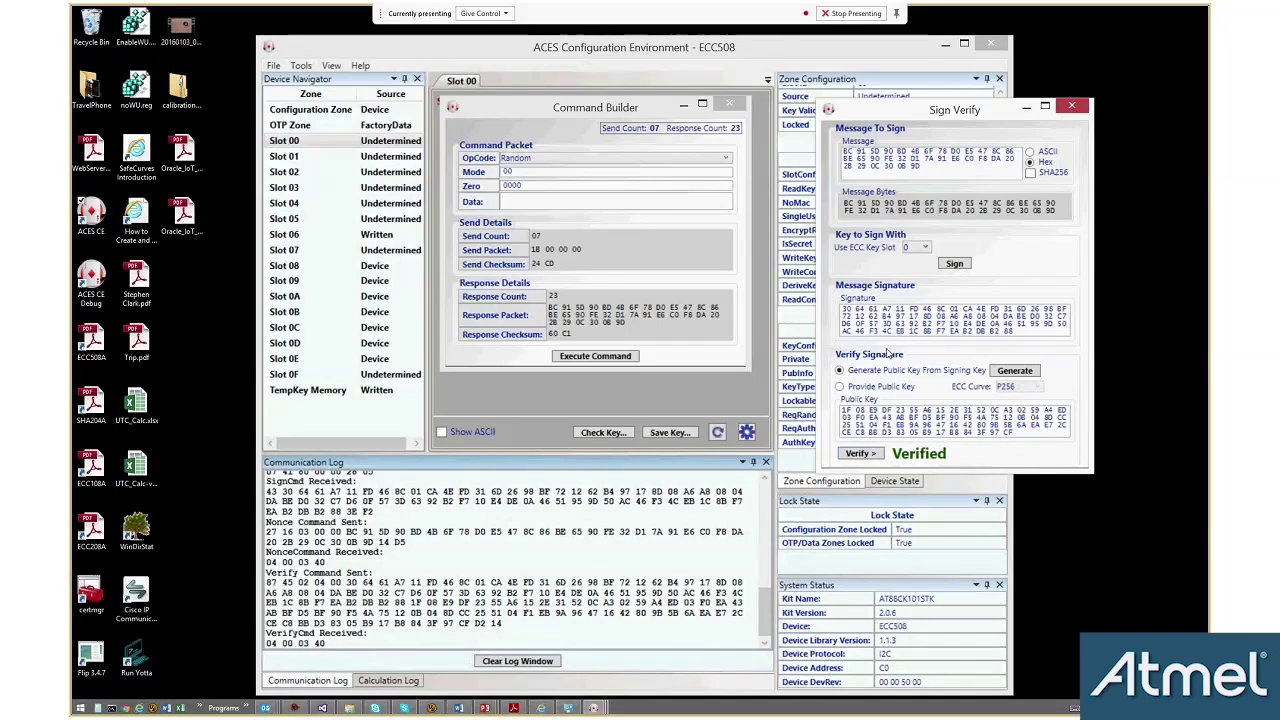
- Re-sign the same hex message with key slot 0, verify the new signature, and highlight the public key
{"action": "left_click", "coordinate": [963, 266]}
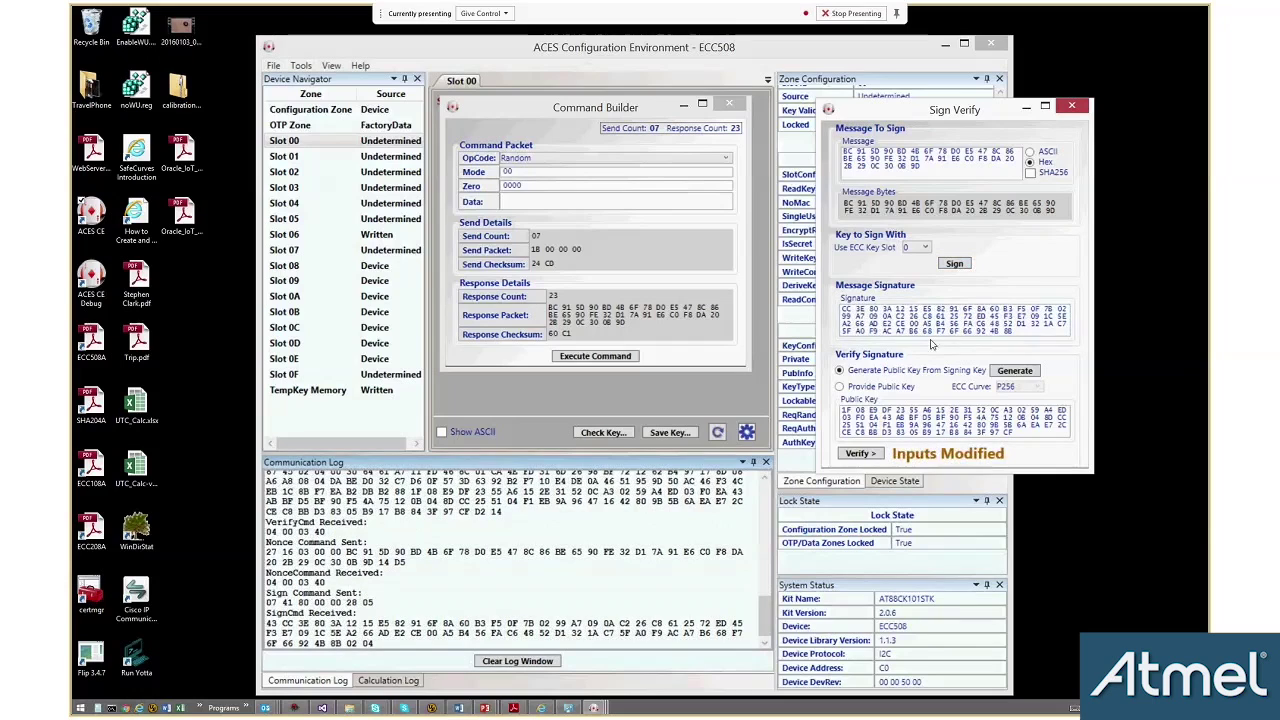
{"action": "left_click", "coordinate": [860, 454]}
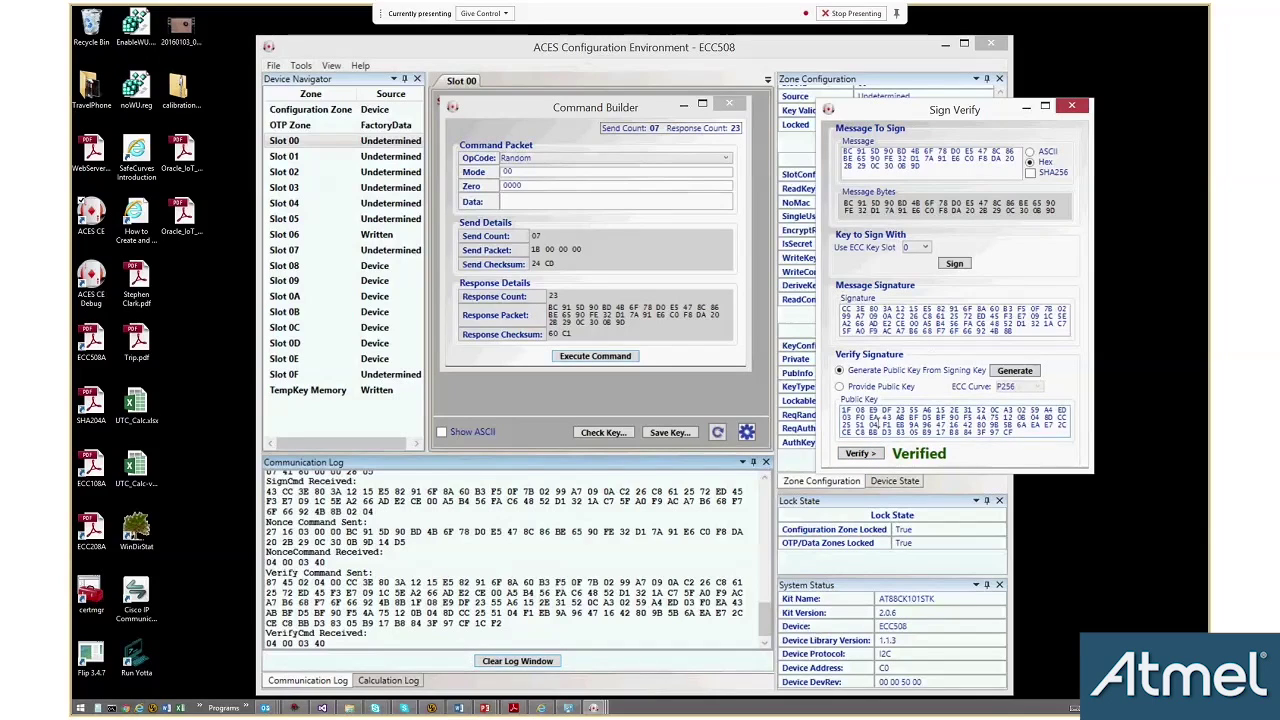
{"action": "left_click", "coordinate": [873, 423]}
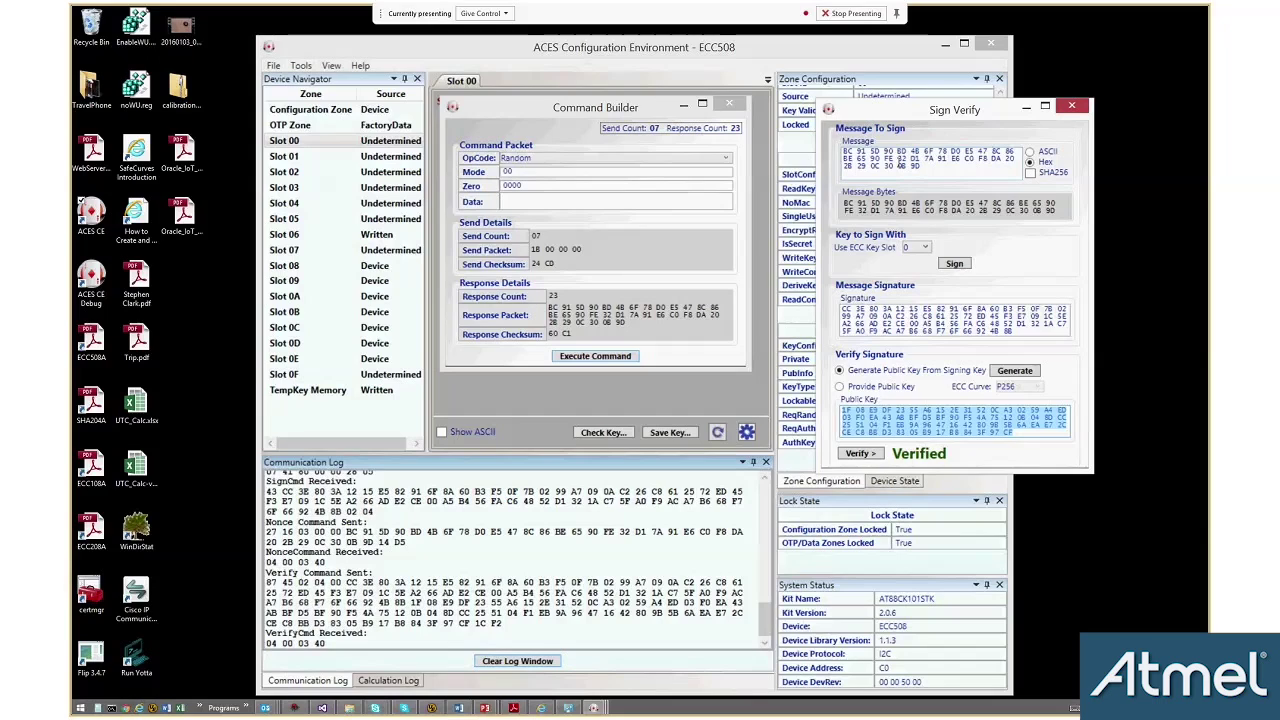
{"action": "left_click", "coordinate": [953, 168]}
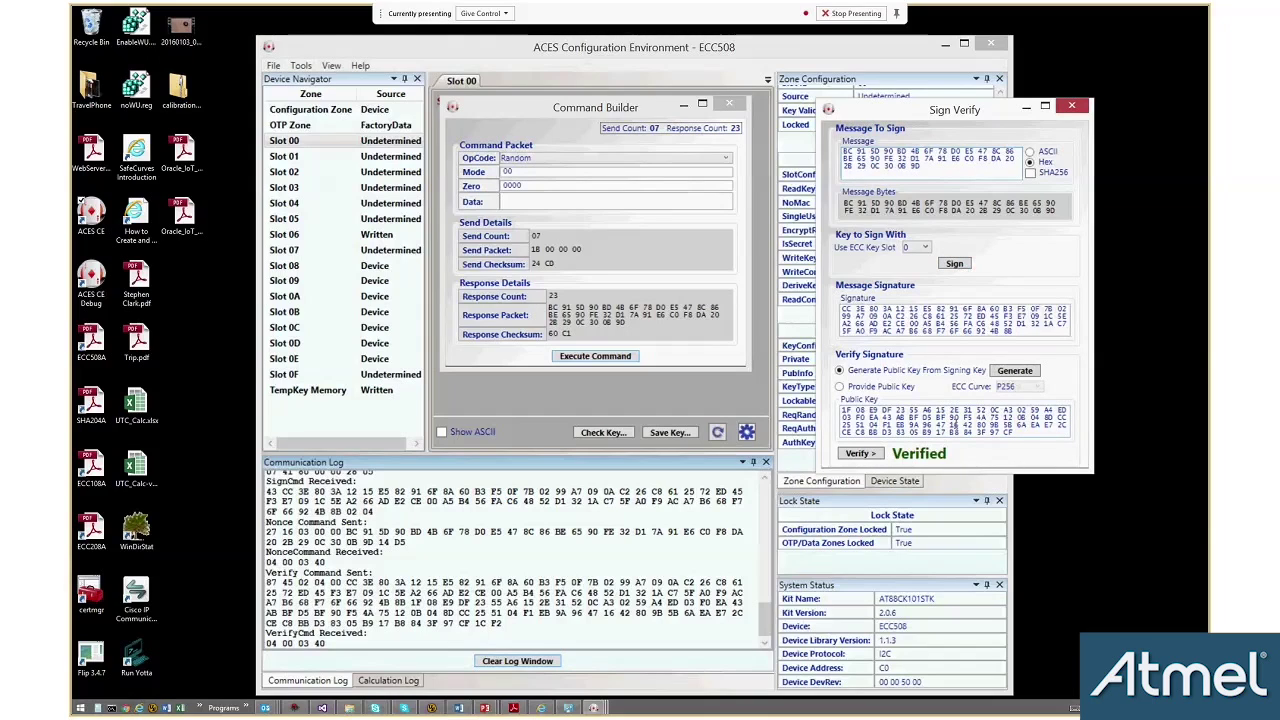
{"action": "left_click", "coordinate": [956, 426]}
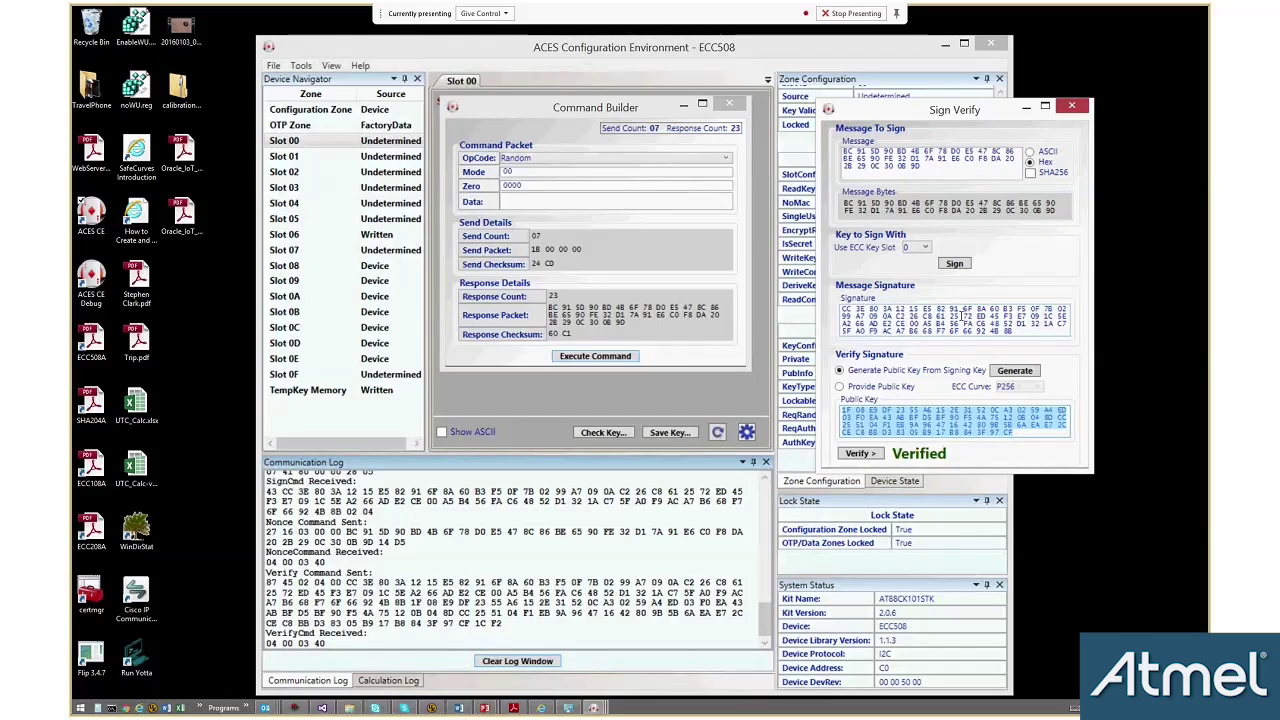
- Produce another signature of the unchanged message, highlight it, and verify it against the same public key
{"action": "left_click", "coordinate": [955, 264]}
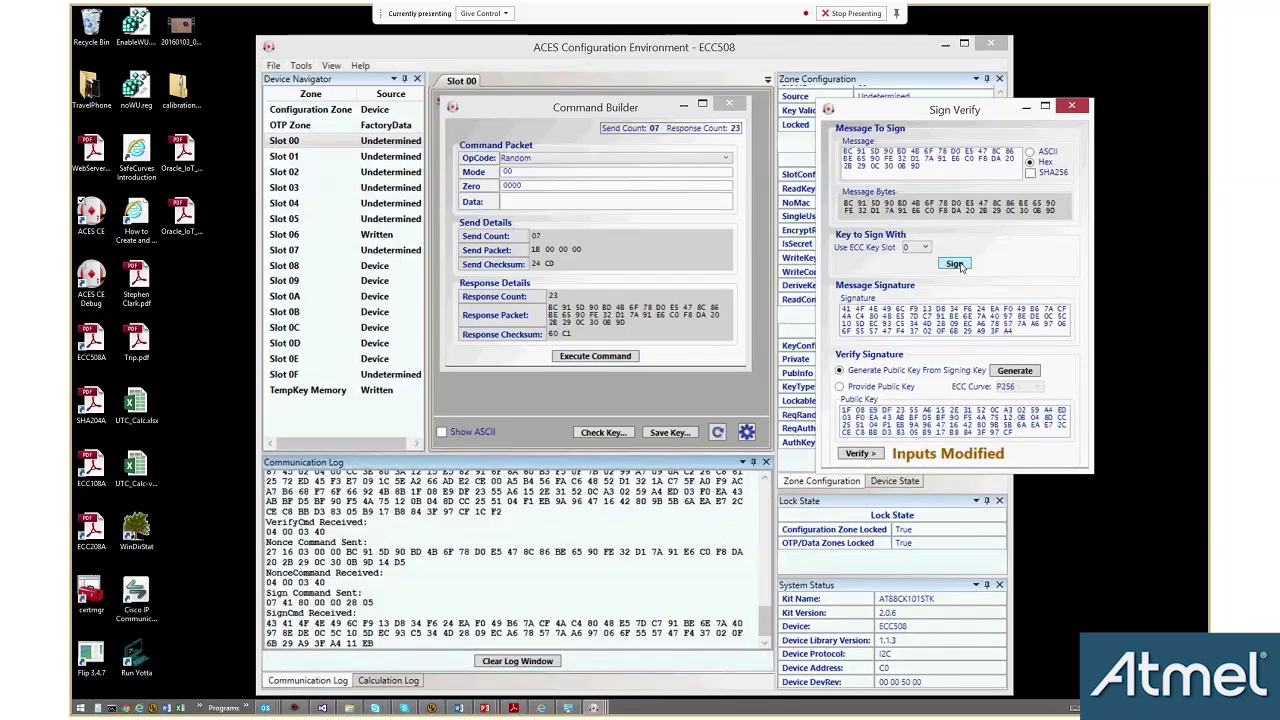
{"action": "left_click_drag", "start_coordinate": [1006, 330], "coordinate": [836, 312]}
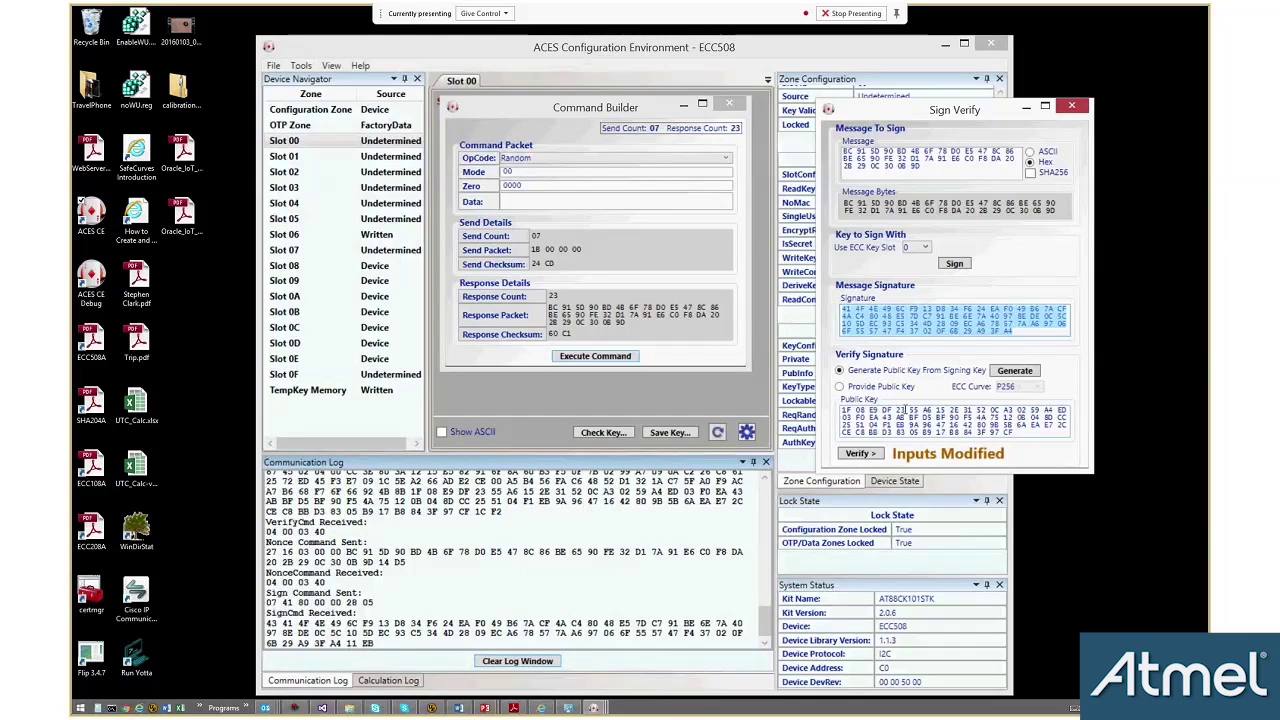
{"action": "left_click", "coordinate": [857, 455]}
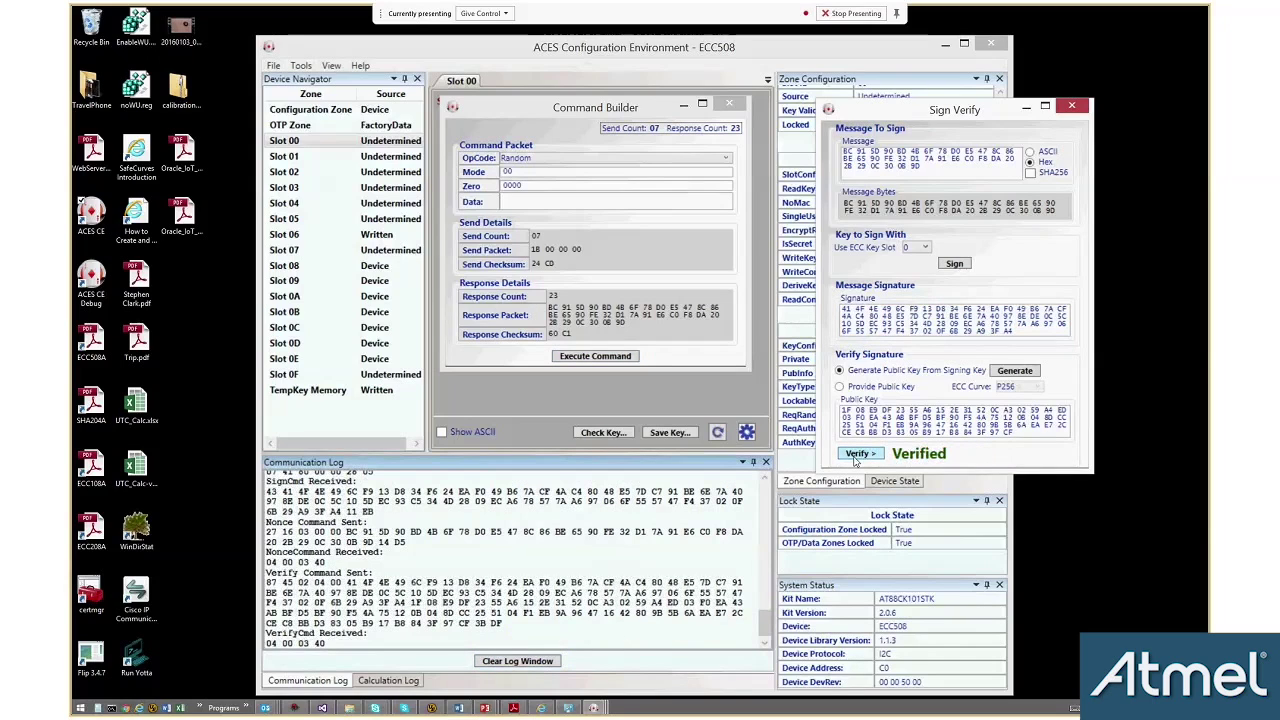
{"action": "left_click", "coordinate": [860, 430]}
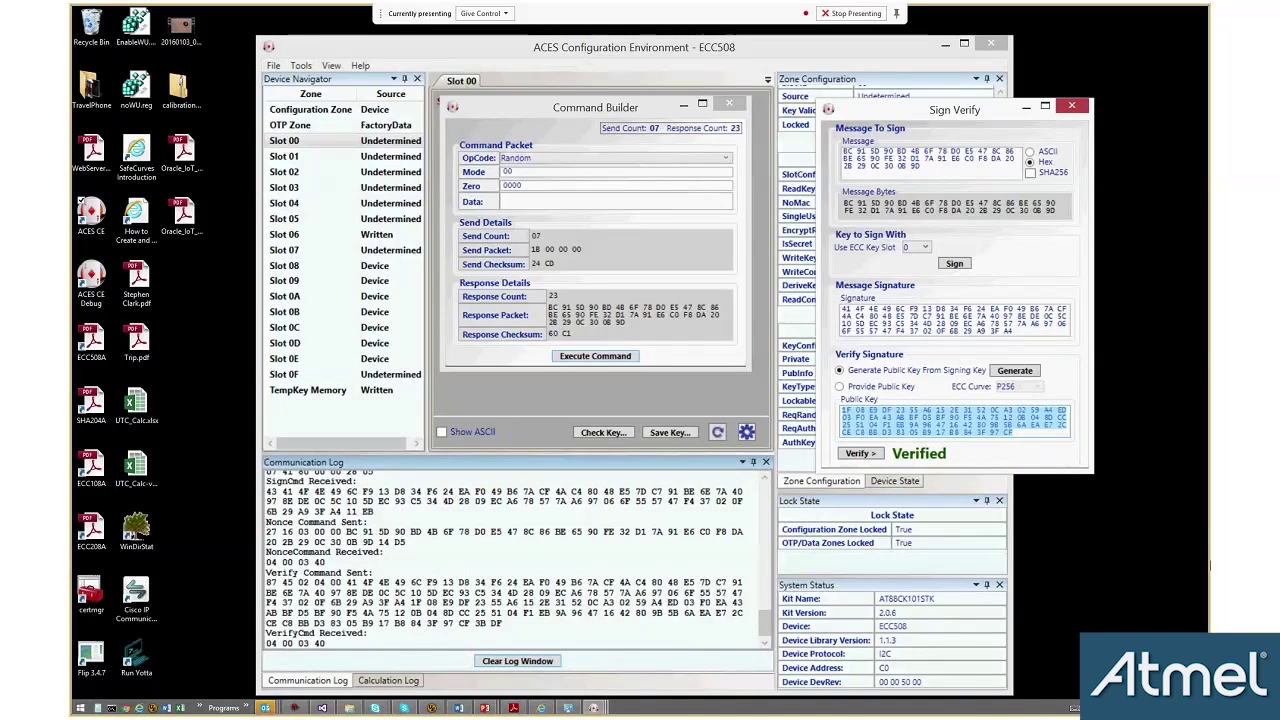